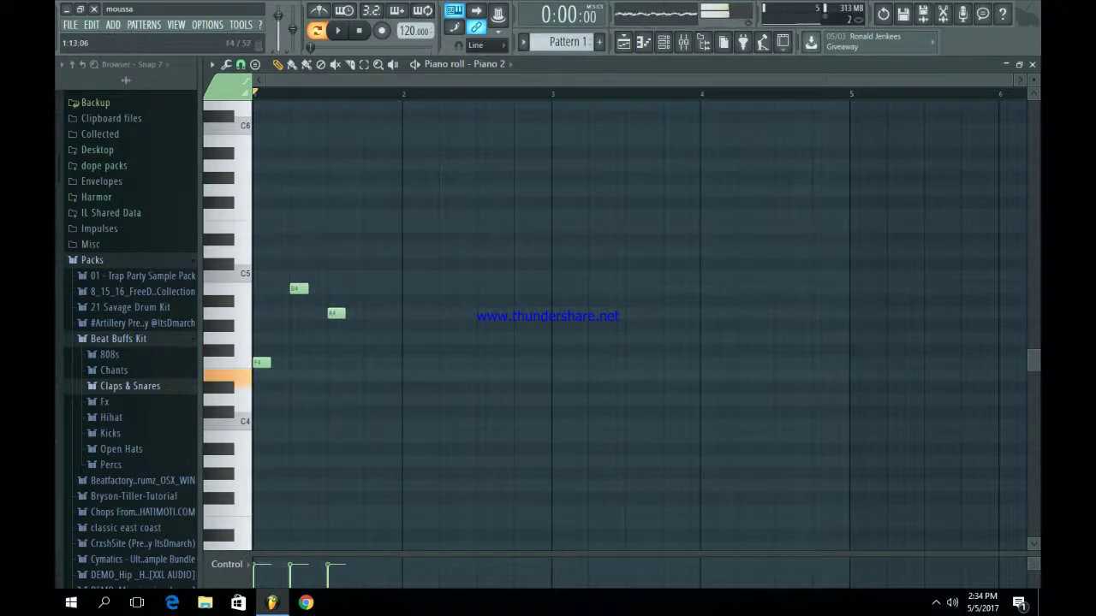
Repeat the F4, B4, A4, E4 phrase from bar 1 in bar 2 and lower the copy's third note to G4
key("space")
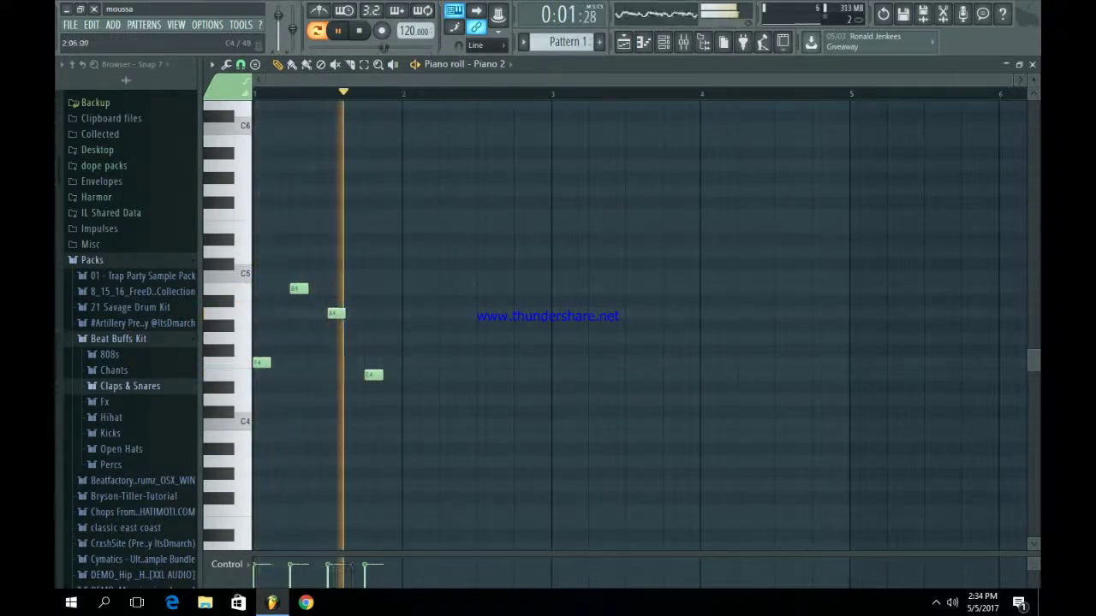
key("space")
key("ctrl+b")
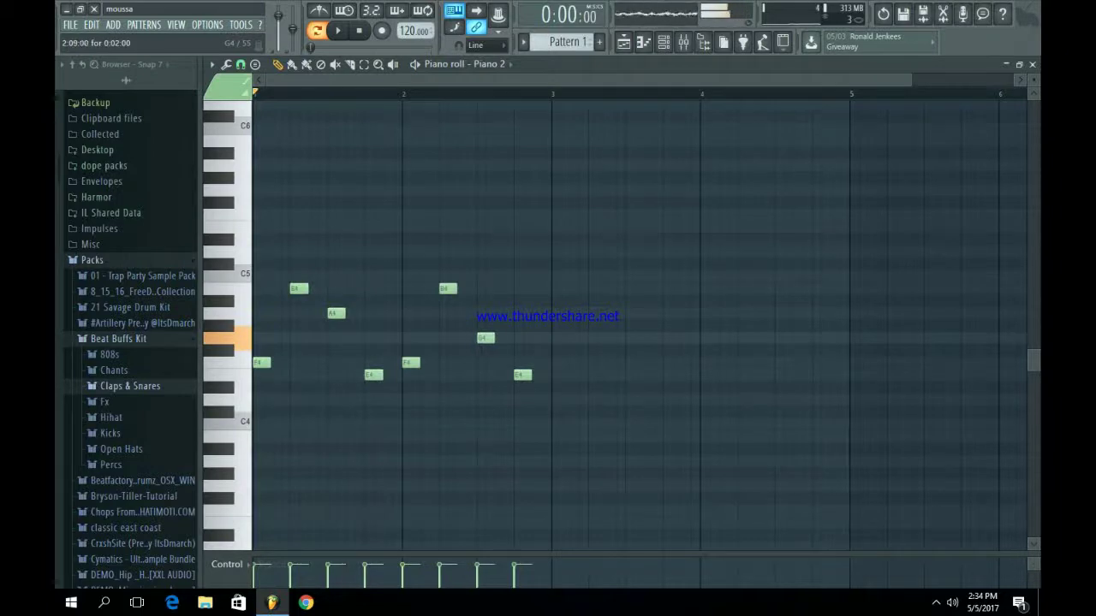
left_click_drag(485, 338, 485, 313)
key("space")
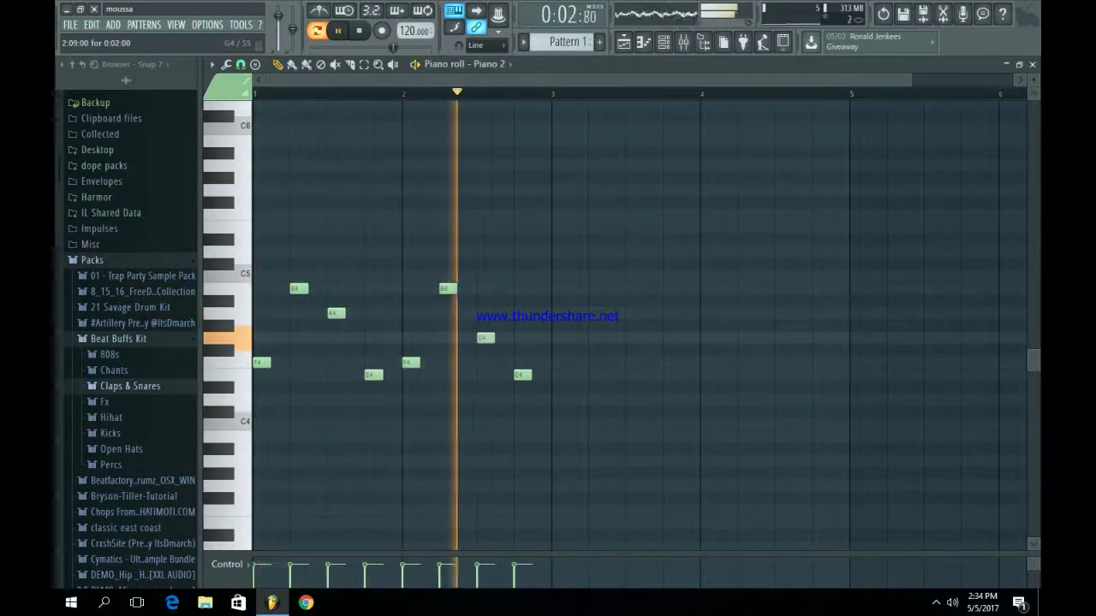
Duplicate the whole two-bar piano phrase and shift the copy so that it starts exactly at bar 3
left_click_drag(582, 430, 255, 276)
key("ctrl+b")
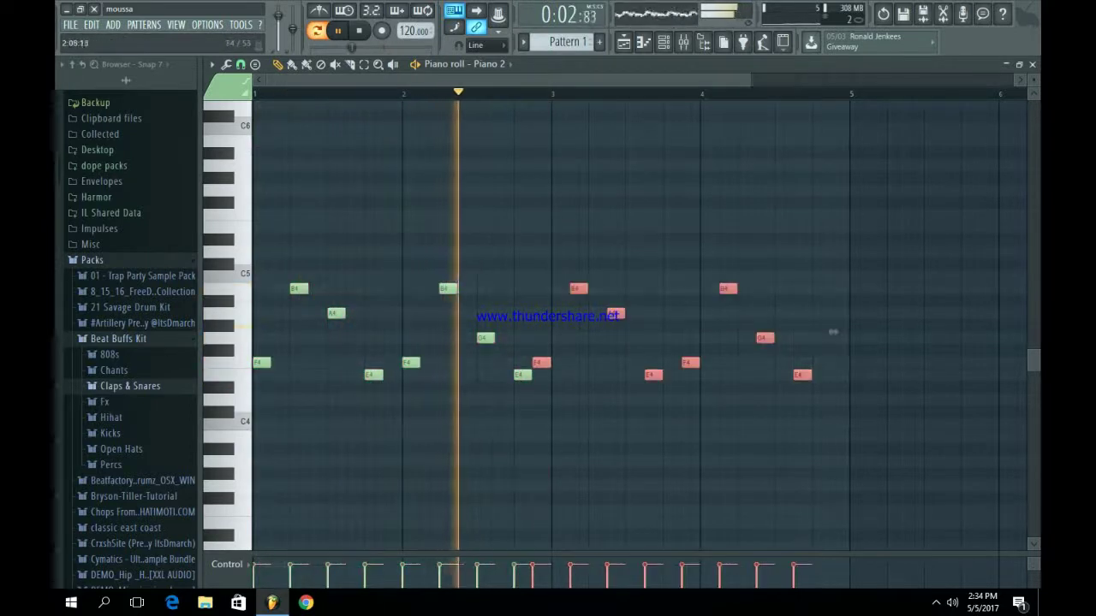
left_click_drag(846, 332, 852, 332)
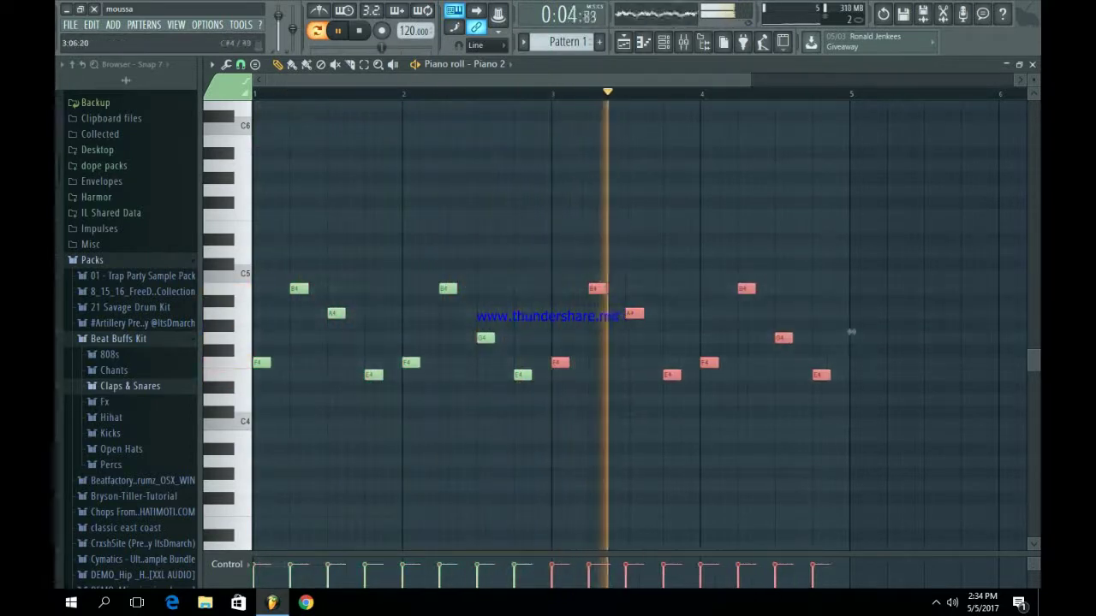
Transpose all the notes of the four-bar Piano 2 melody up one octave
left_click(921, 498, "ctrl")
key("ctrl+a")
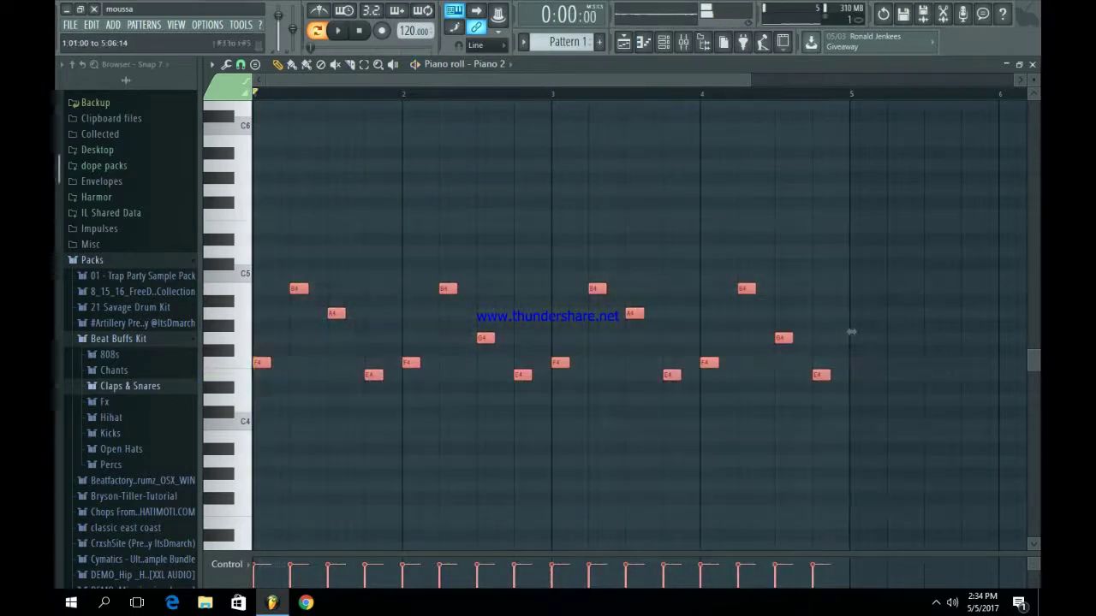
key("ctrl+Up")
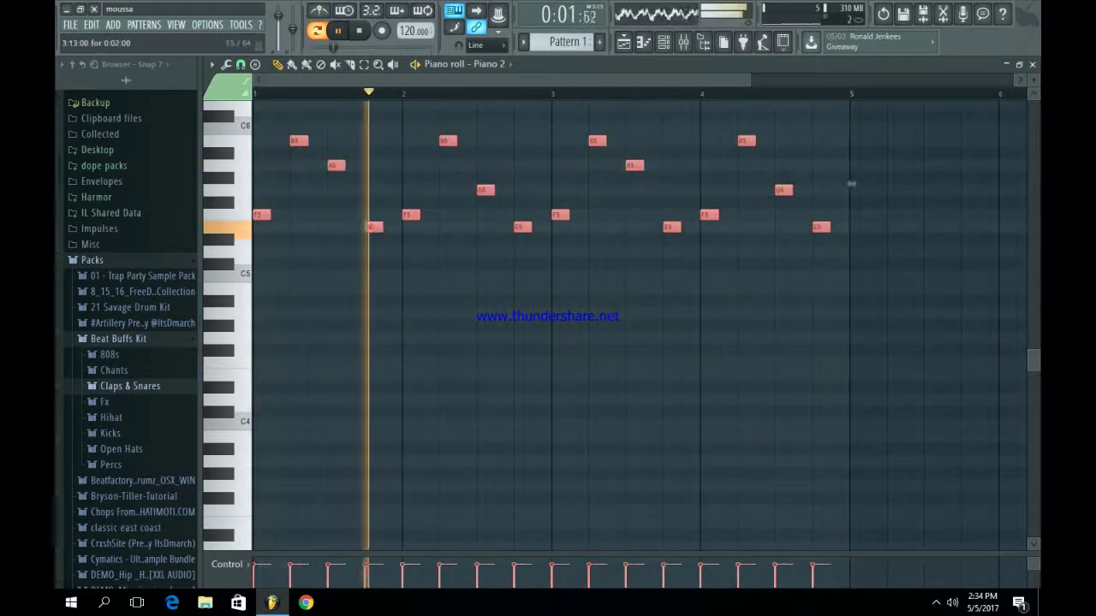
scroll(851, 183, "up", 1)
scroll(631, 225, "down", 2)
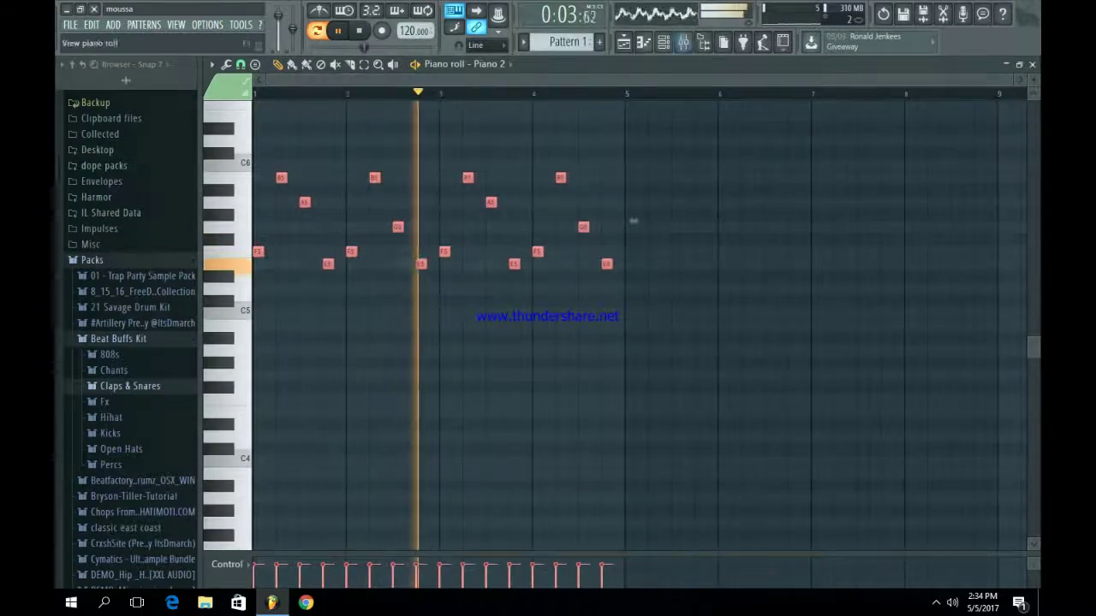
Review the Fruity Reeverb 2 settings on the Piano 2 mixer track
key("F6")
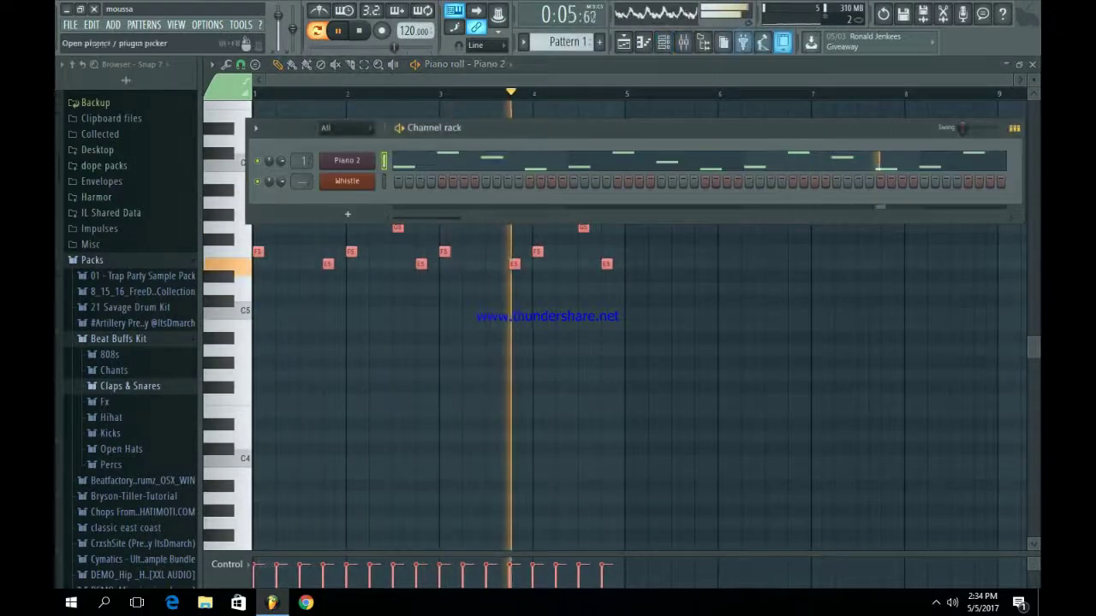
key("F9")
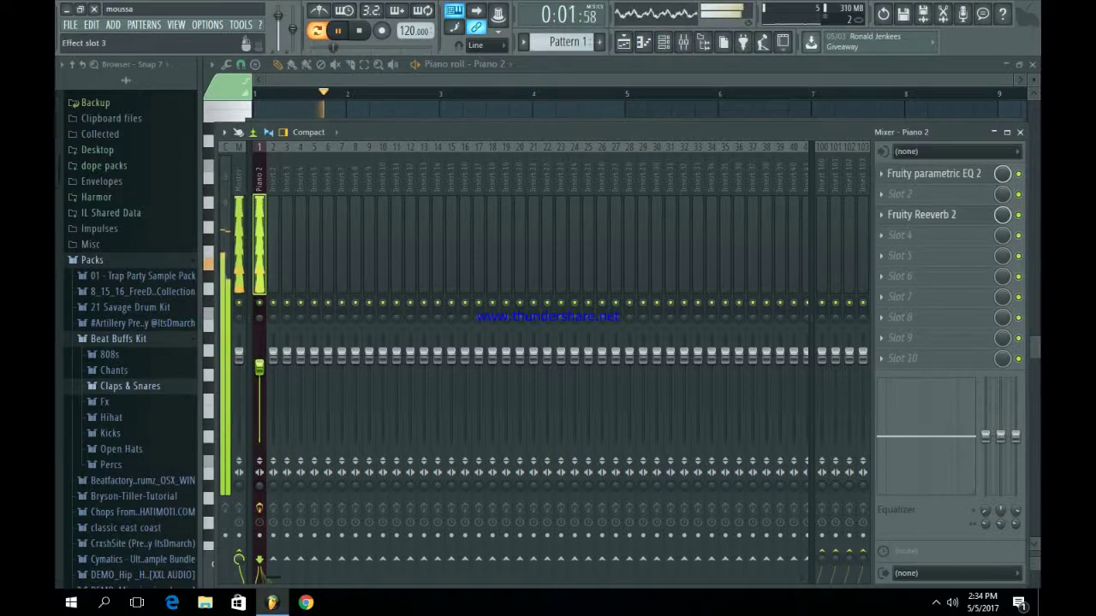
left_click(921, 214)
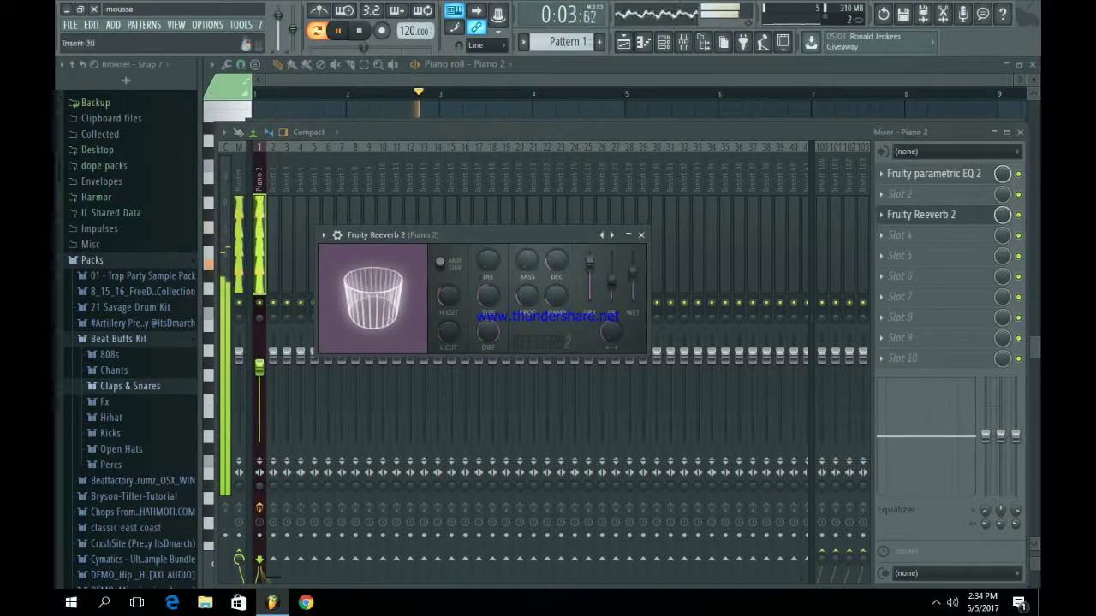
left_click(640, 234)
In Piano 2's Fruity Parametric EQ 2, move the low cut to a higher frequency and slightly raise bands 5 and 6
left_click(934, 173)
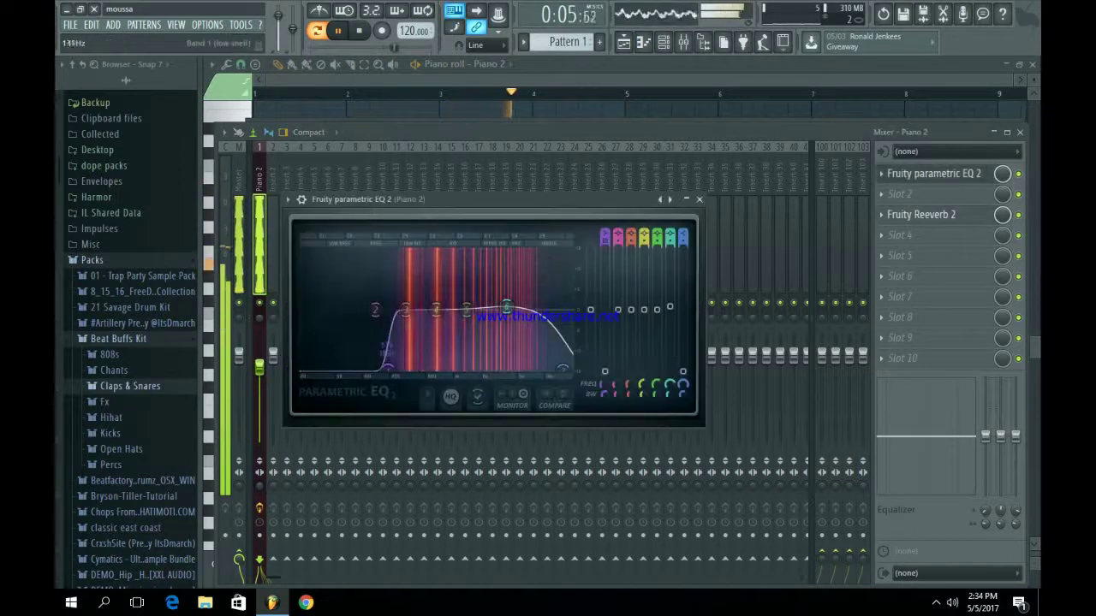
left_click_drag(403, 368, 416, 368)
mouse_move(507, 307)
left_mouse_down()
mouse_move(473, 308)
mouse_move(517, 303)
left_mouse_up()
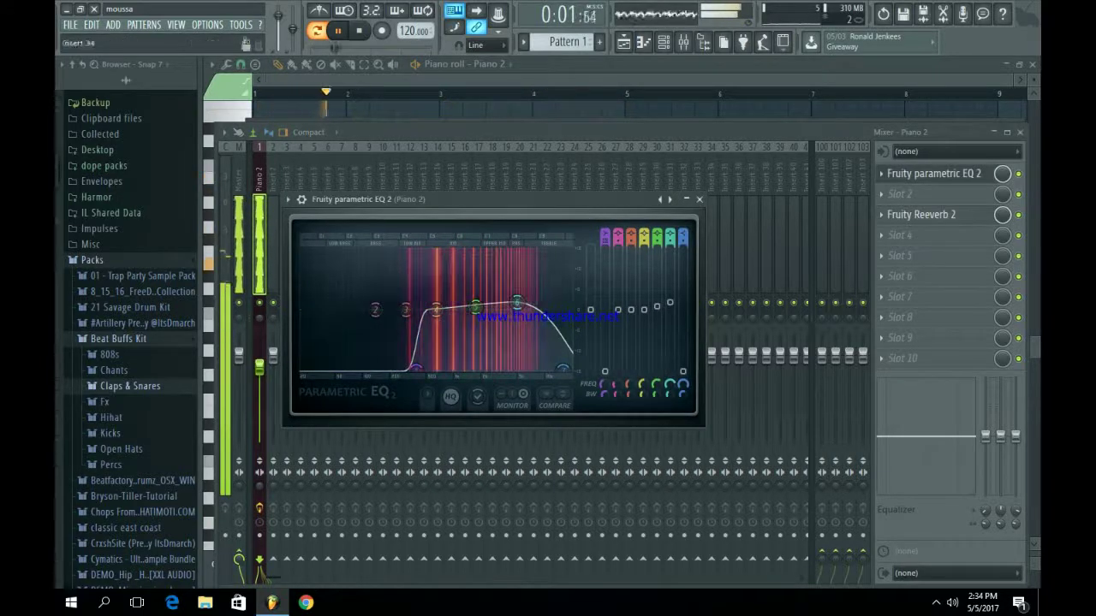
left_click(699, 198)
Insert Gross Beat in effect slot 2 of the Piano 2 track and set its time pattern to Basic 10
left_click(881, 194)
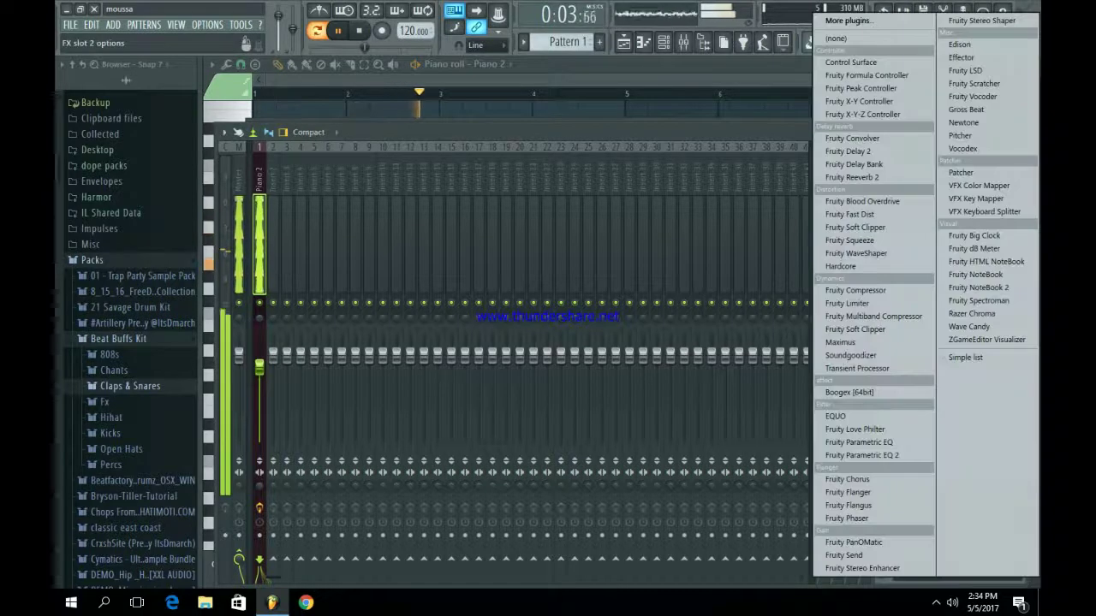
left_click(965, 109)
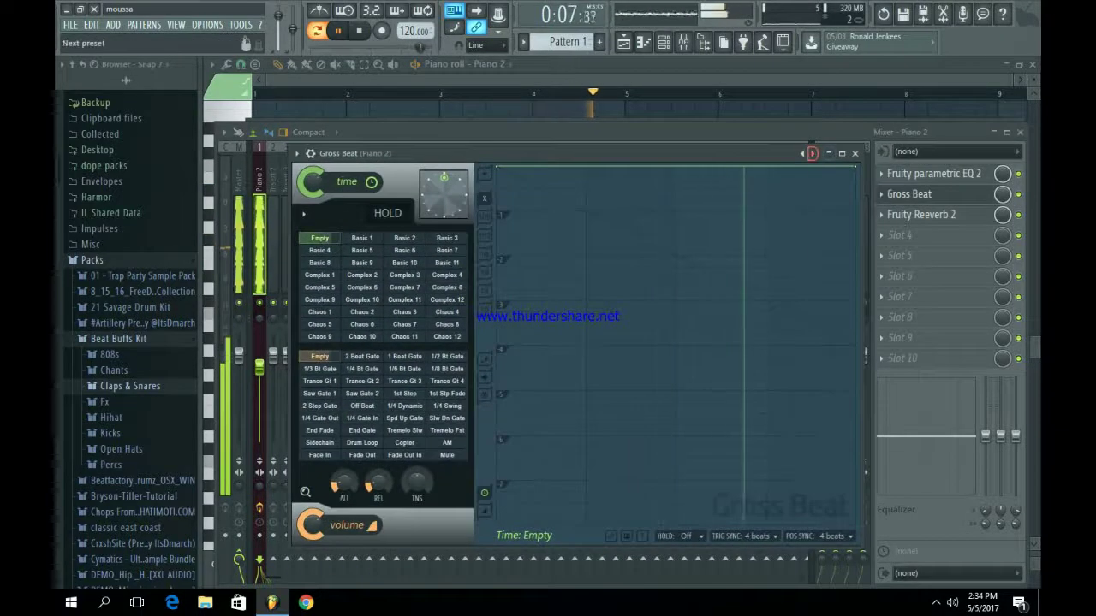
left_click(812, 154)
left_click(843, 202)
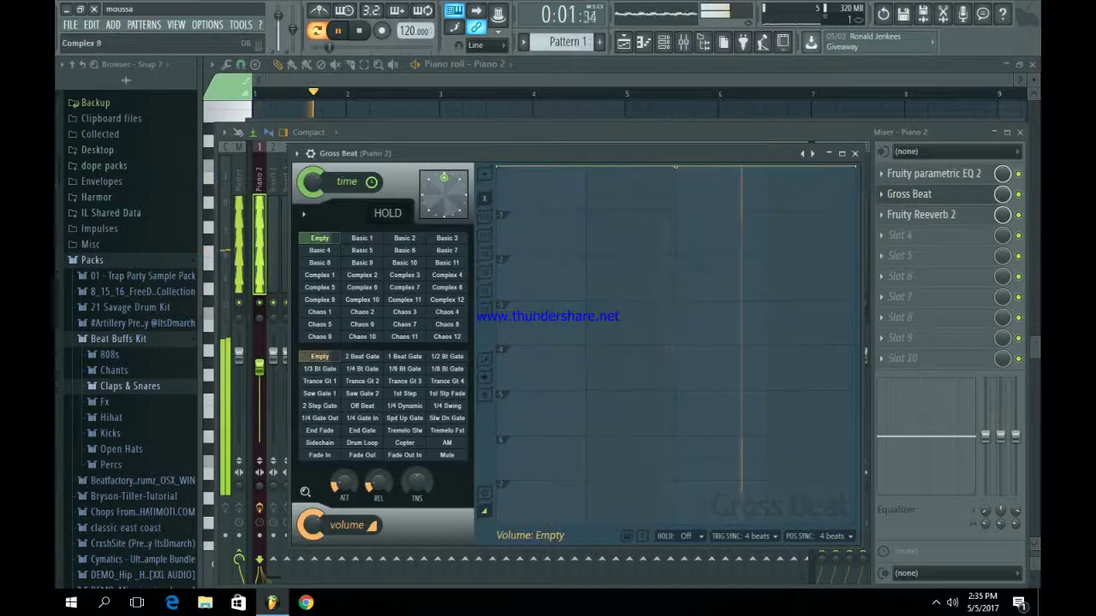
left_click(404, 263)
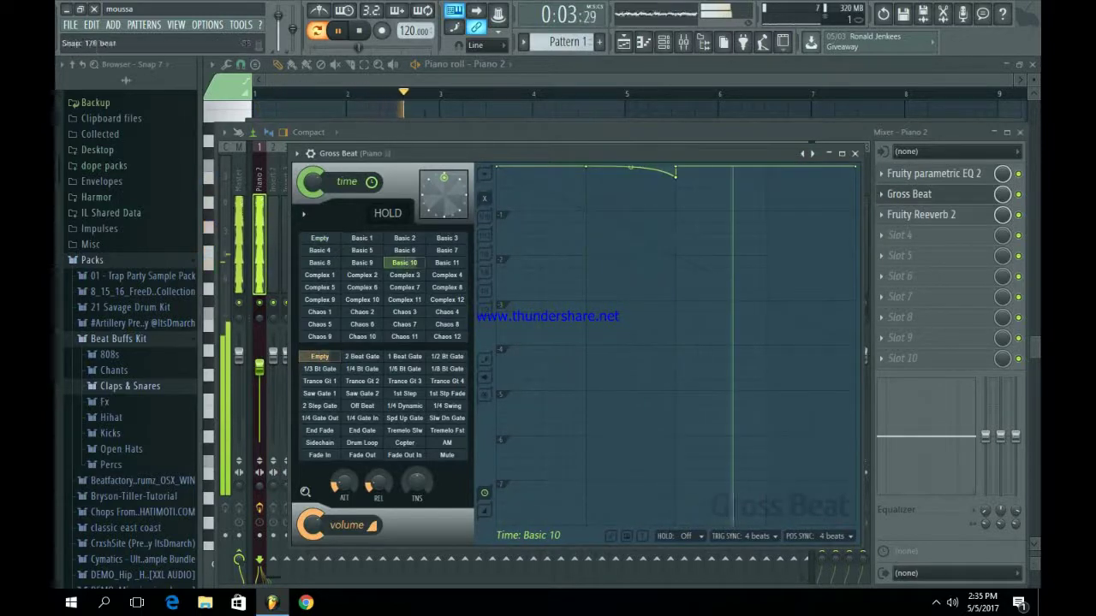
left_click(854, 153)
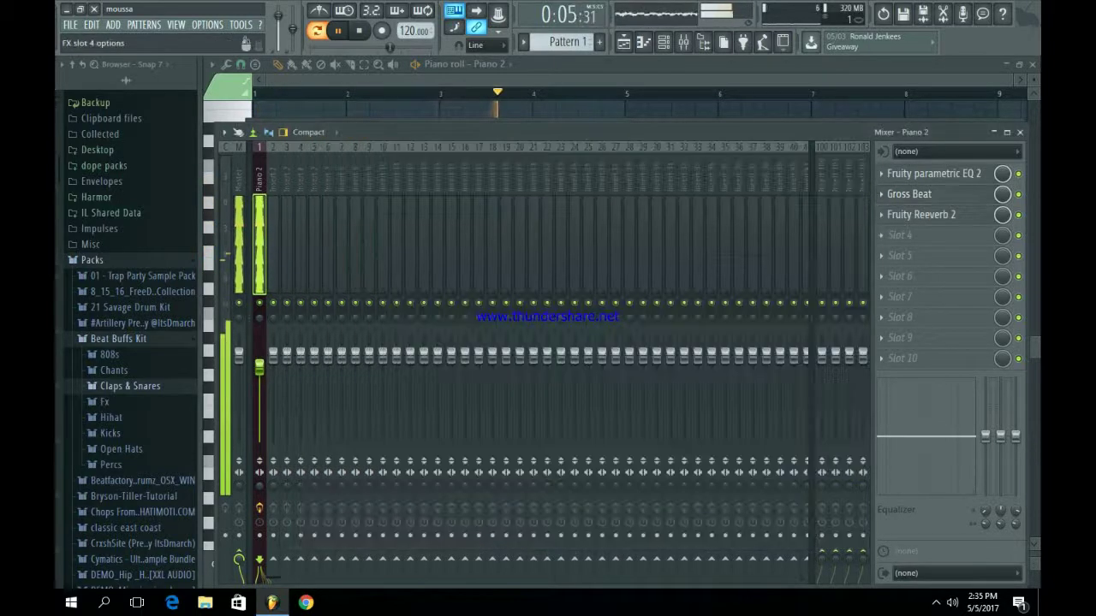
Insert a second Gross Beat in effect slot 4 using the Turntablist preset with Scrt Patt 7
left_click(899, 236)
left_click(967, 109)
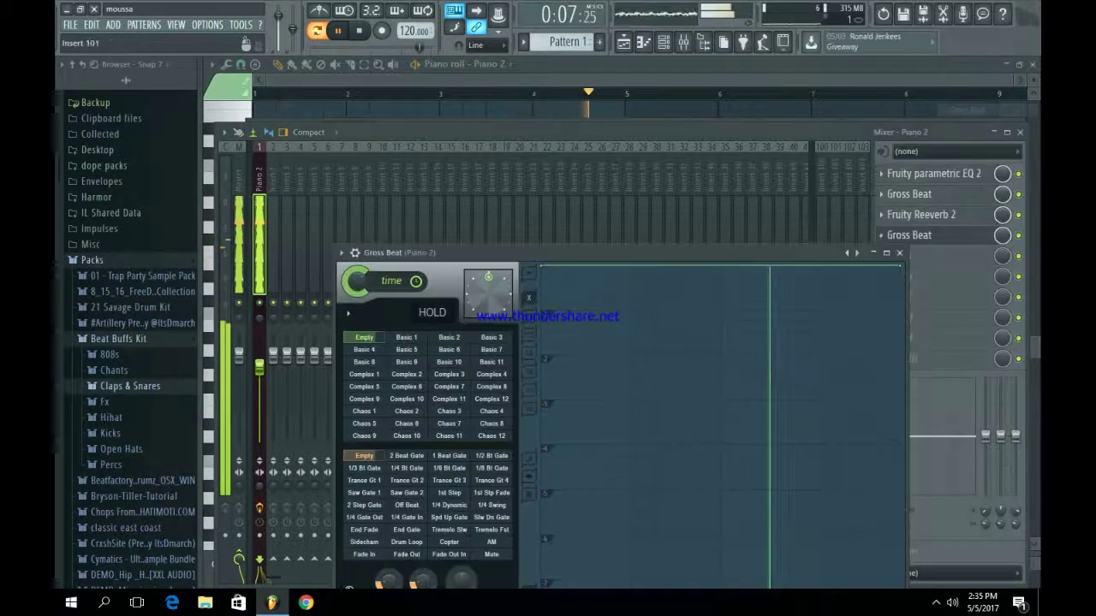
right_click(805, 145)
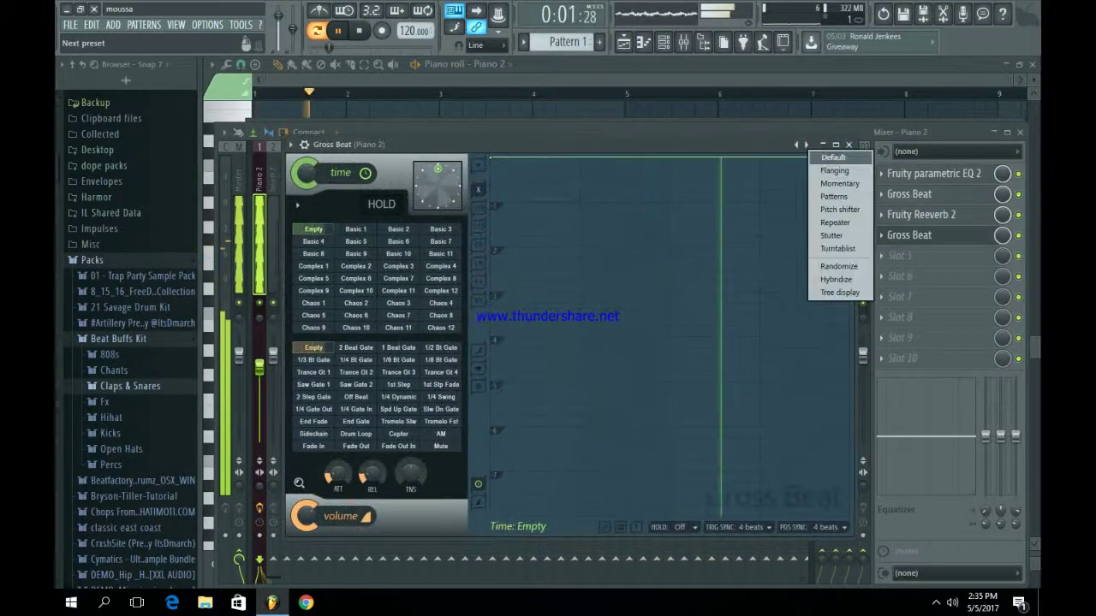
left_click(839, 250)
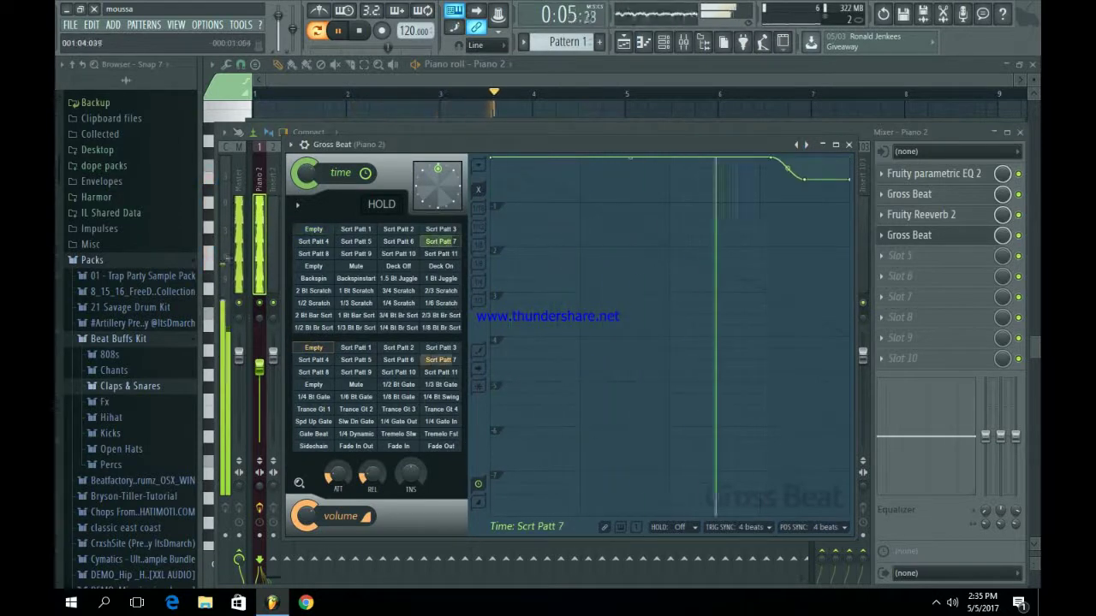
left_click(848, 144)
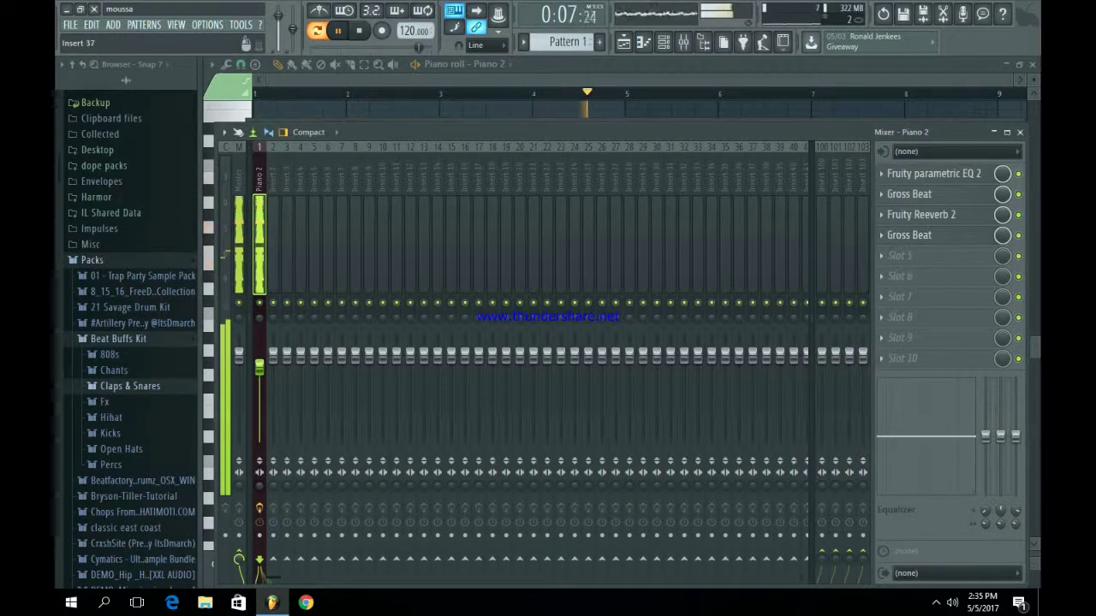
Place a Pattern 1 clip at the start of Track 1 in the playlist and stop playback
left_click(683, 41)
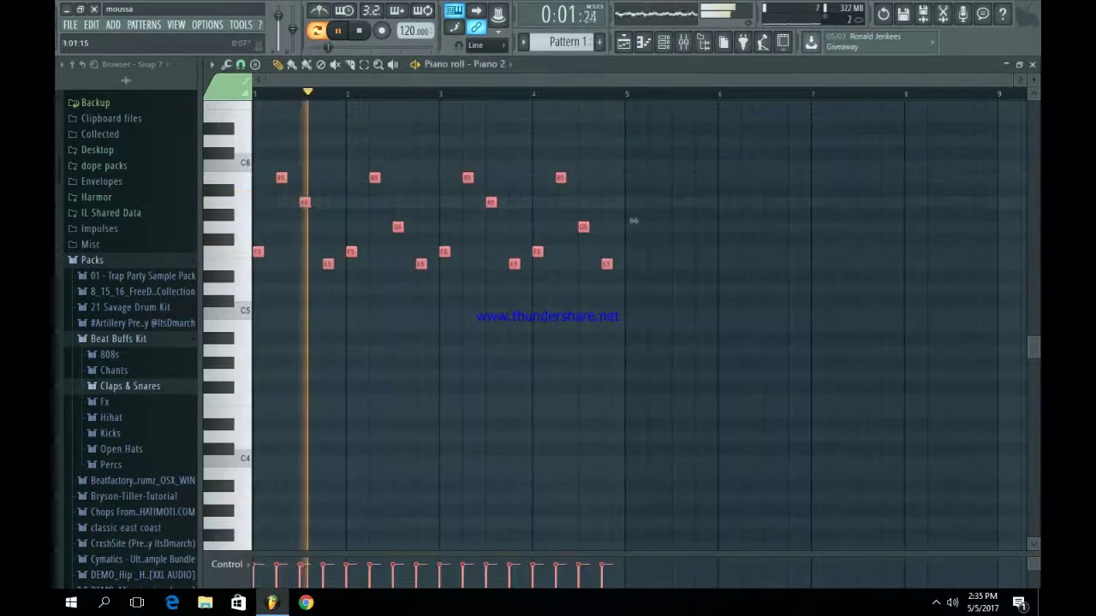
left_click(623, 41)
left_click(306, 122)
left_click_drag(307, 121, 274, 121)
key("space")
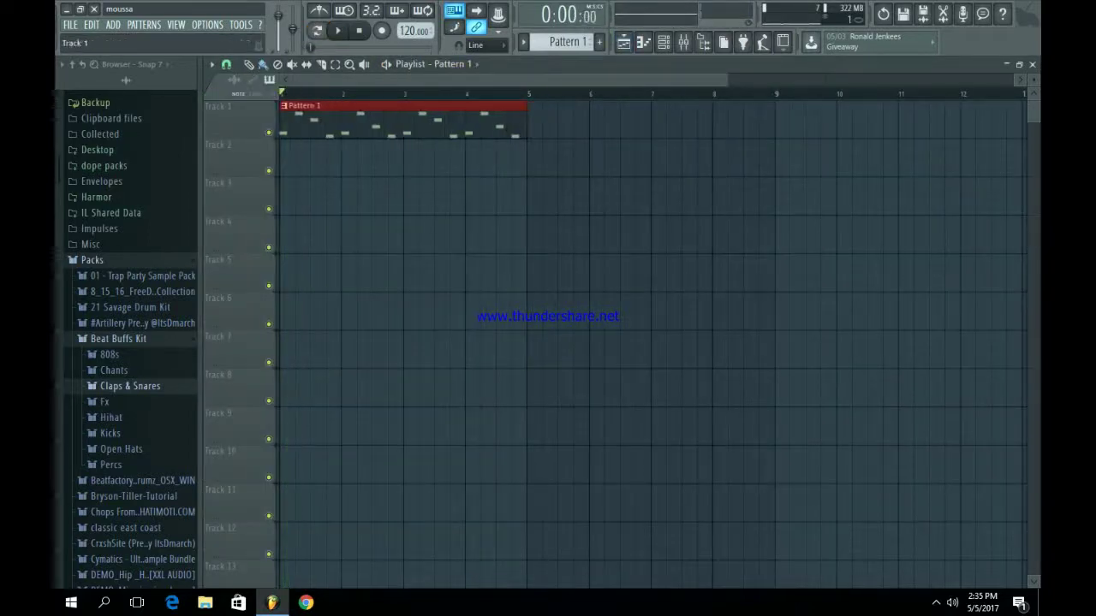
Duplicate the Pattern 1 clip three times along Track 1 so that the clips fill 16 bars
key("ctrl+b")
key("ctrl+b")
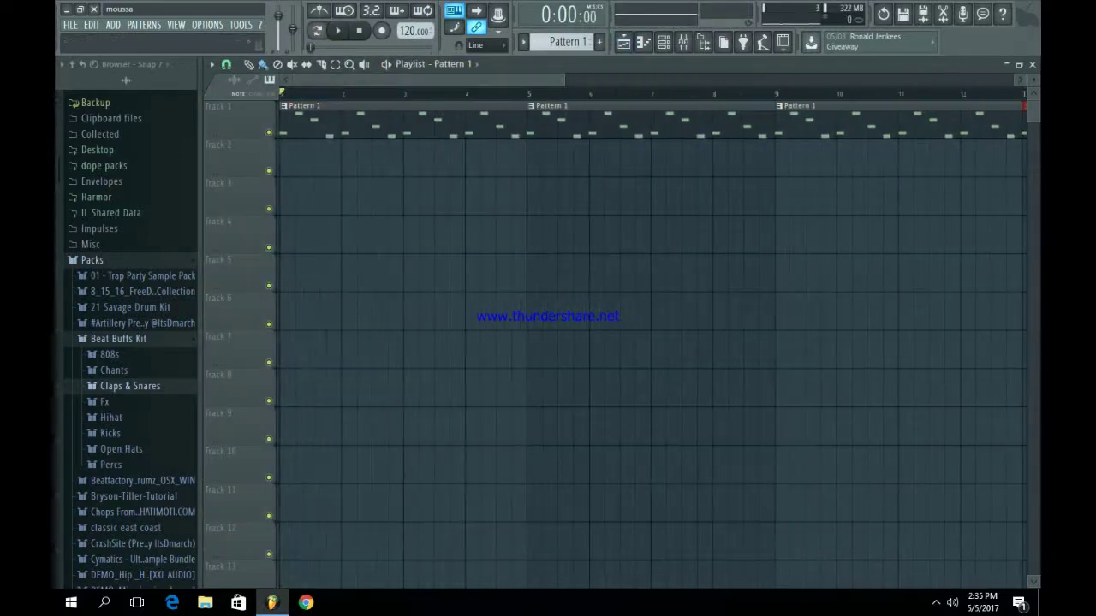
left_click_drag(562, 79, 1012, 79)
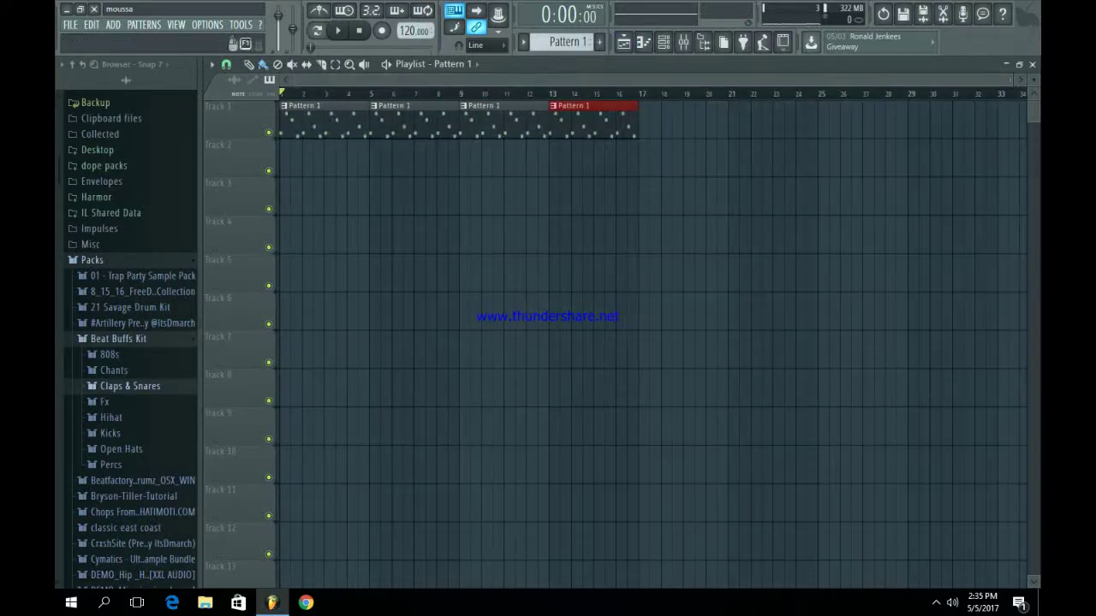
Check Pattern 1's Piano 2 notes in the piano roll and bring back the channel rack
left_click(662, 41)
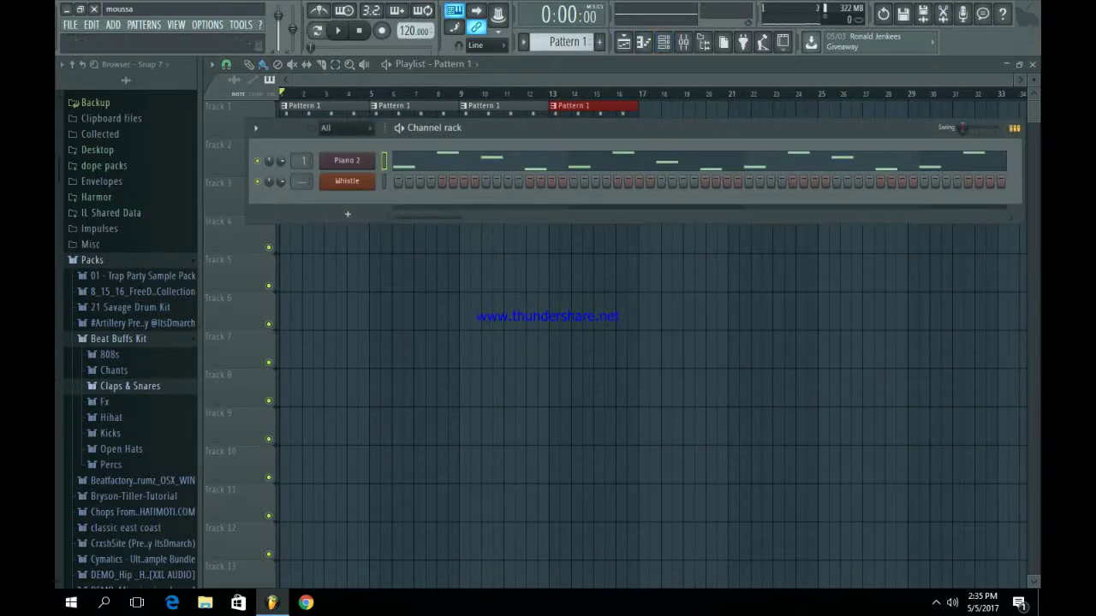
left_click(600, 42)
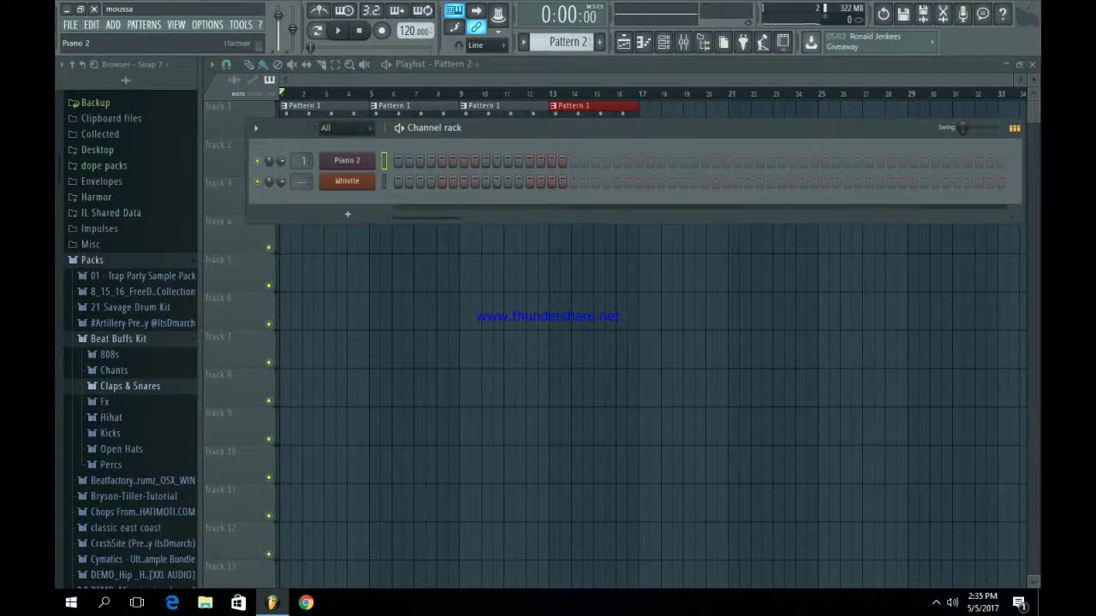
scroll(560, 42, "up", 1)
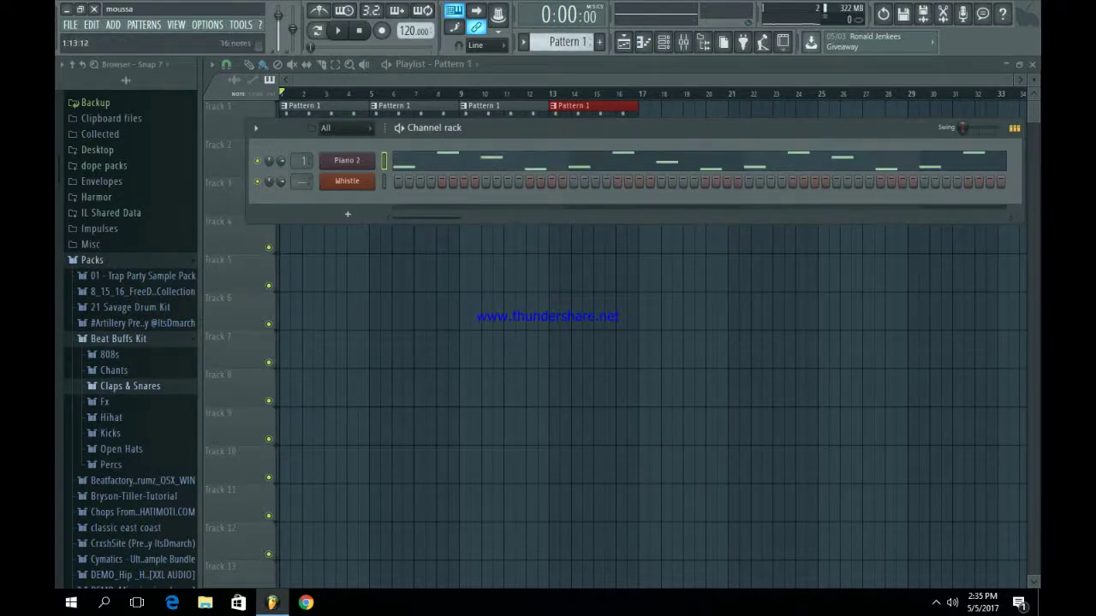
left_click(531, 155)
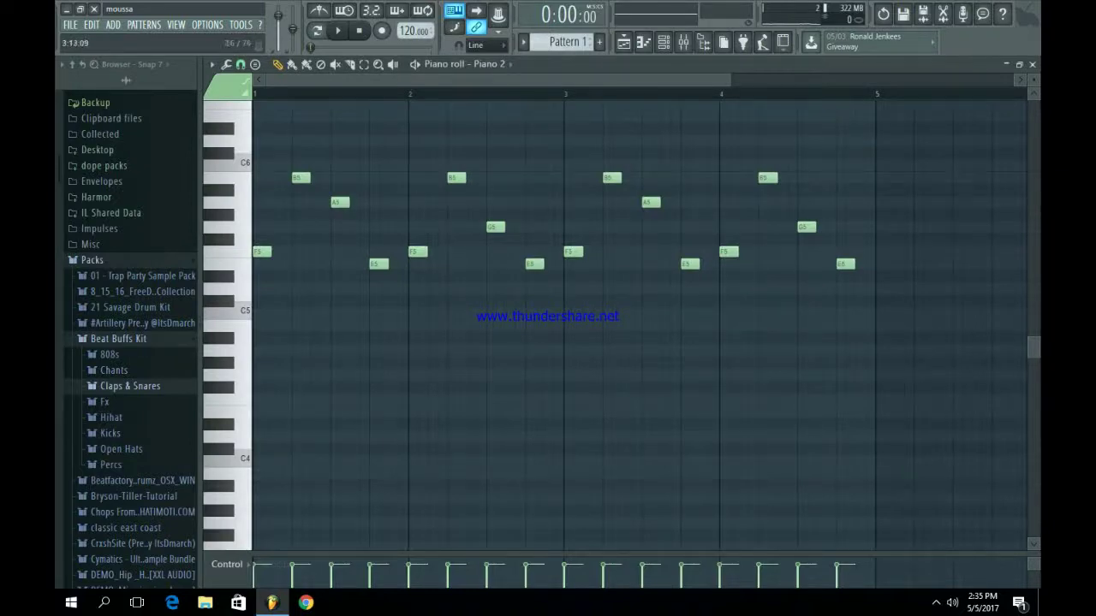
left_click(664, 42)
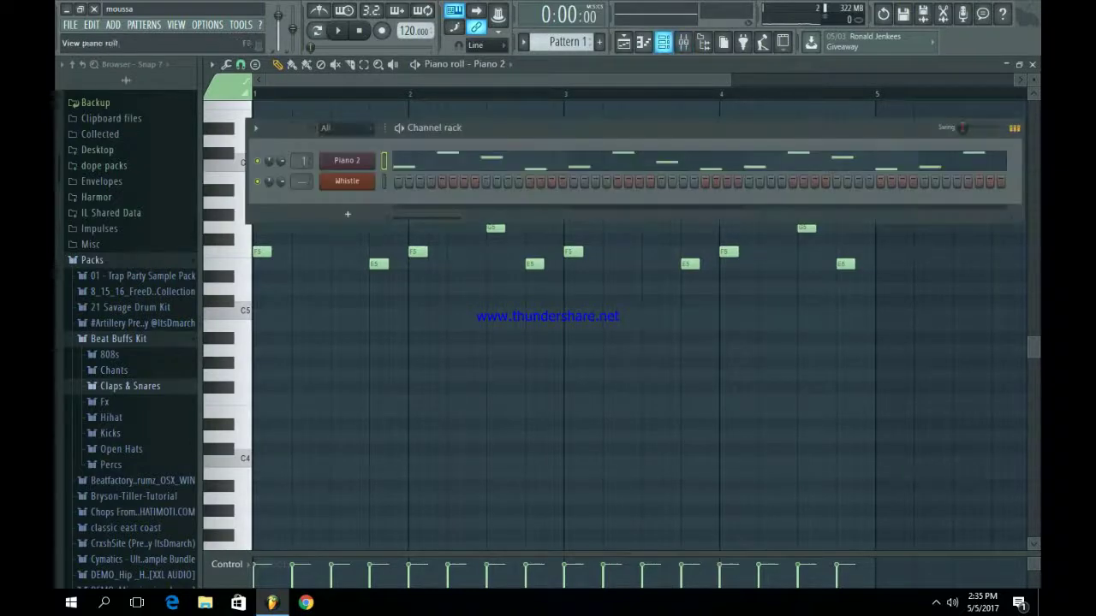
Switch to Pattern 2 and open the Whistle channel's piano roll
scroll(561, 42, "down", 1)
right_click(349, 179)
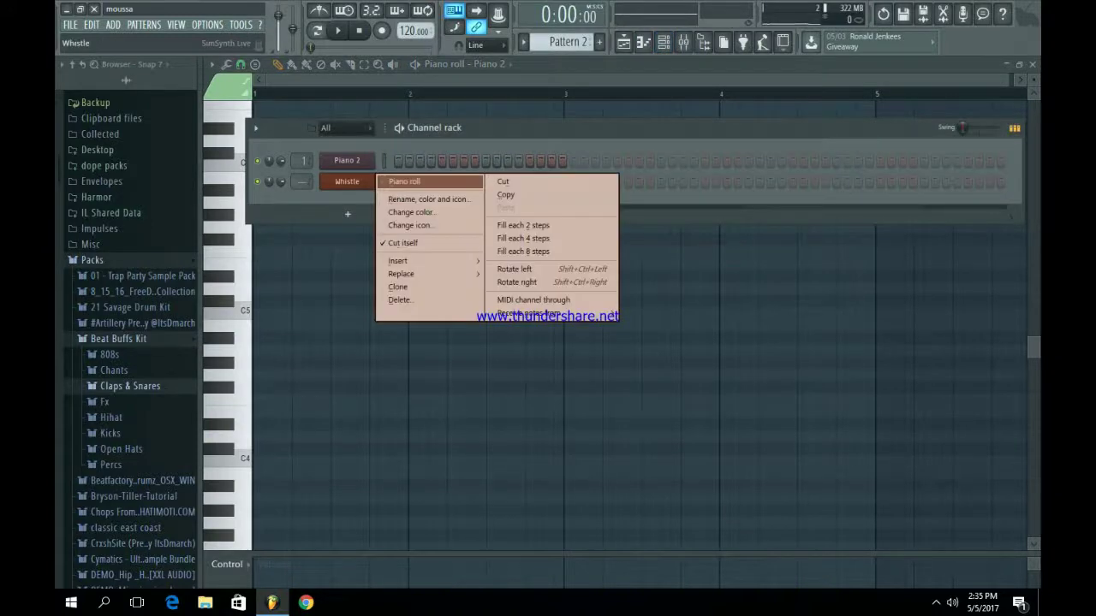
left_click(385, 182)
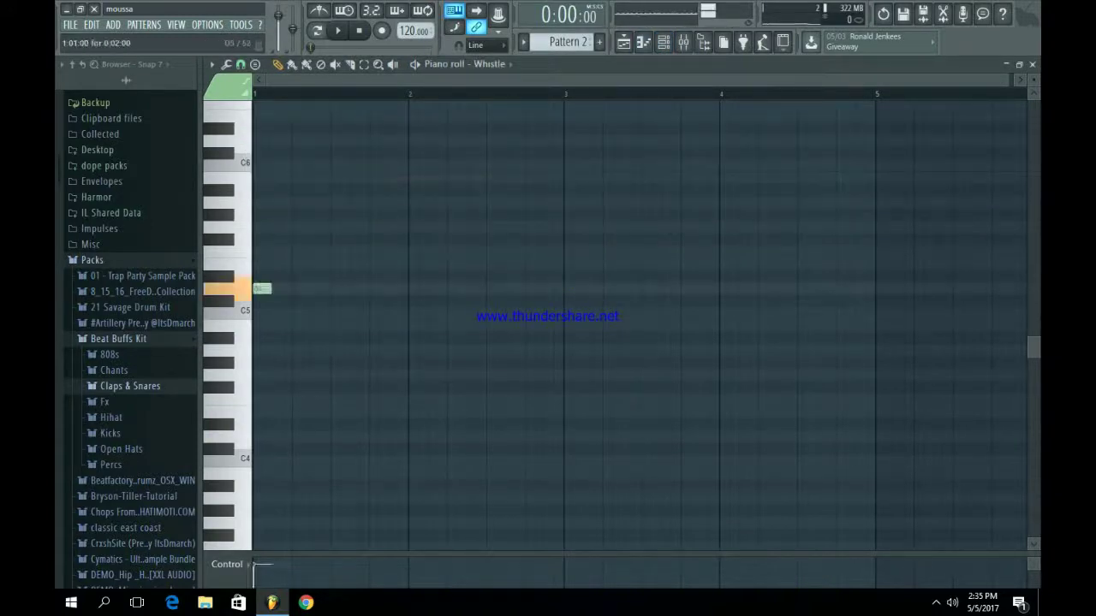
Audition the Whistle note at the start of bar 1, size it to 12 steps and lower it an octave to D4
key("space")
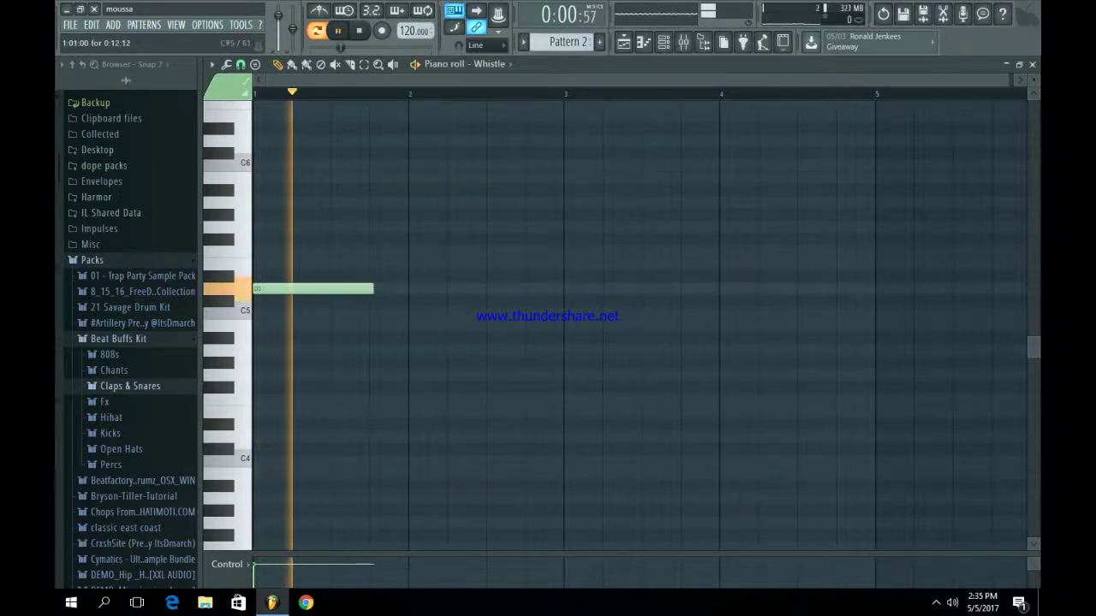
key("space")
left_click_drag(300, 289, 300, 436)
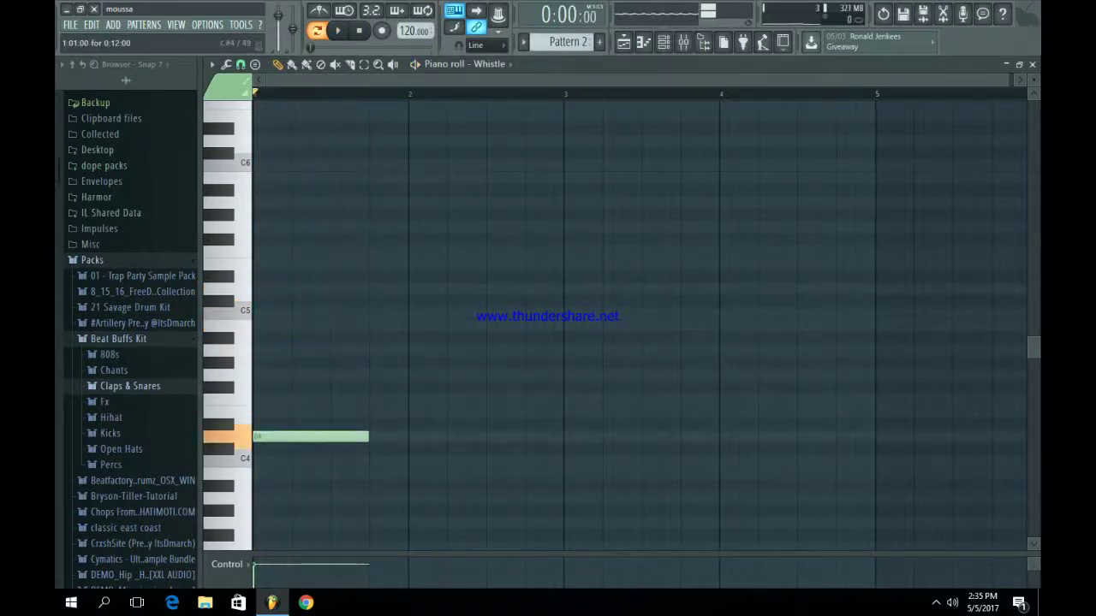
Add a 4-step F4 Whistle note at the end of bar 1 and a short D4 note at the start of bar 2
key("space")
left_click(372, 400)
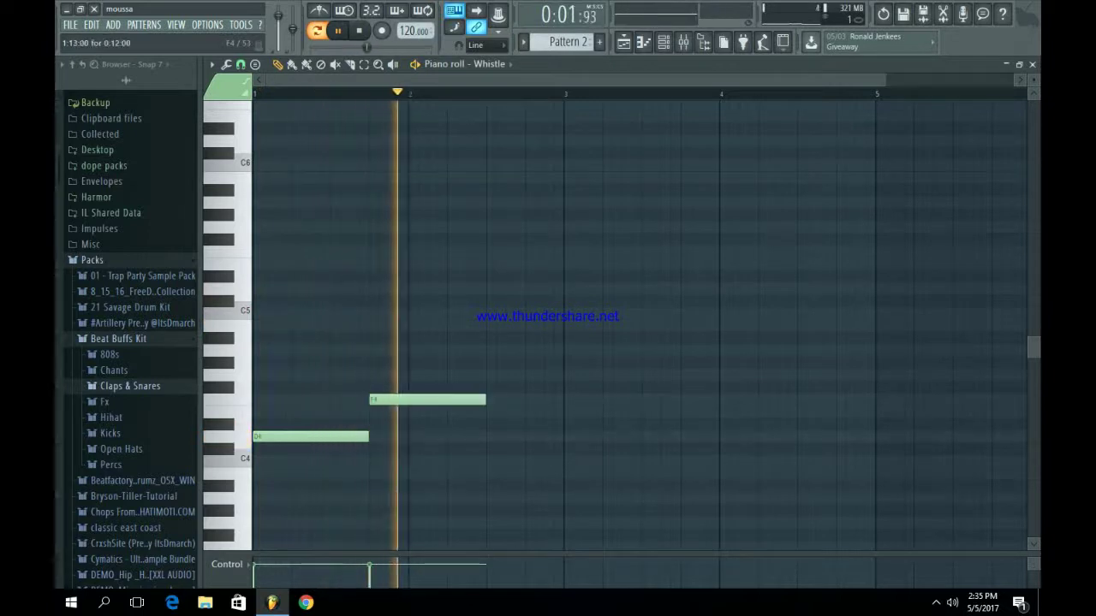
key("space")
key("space")
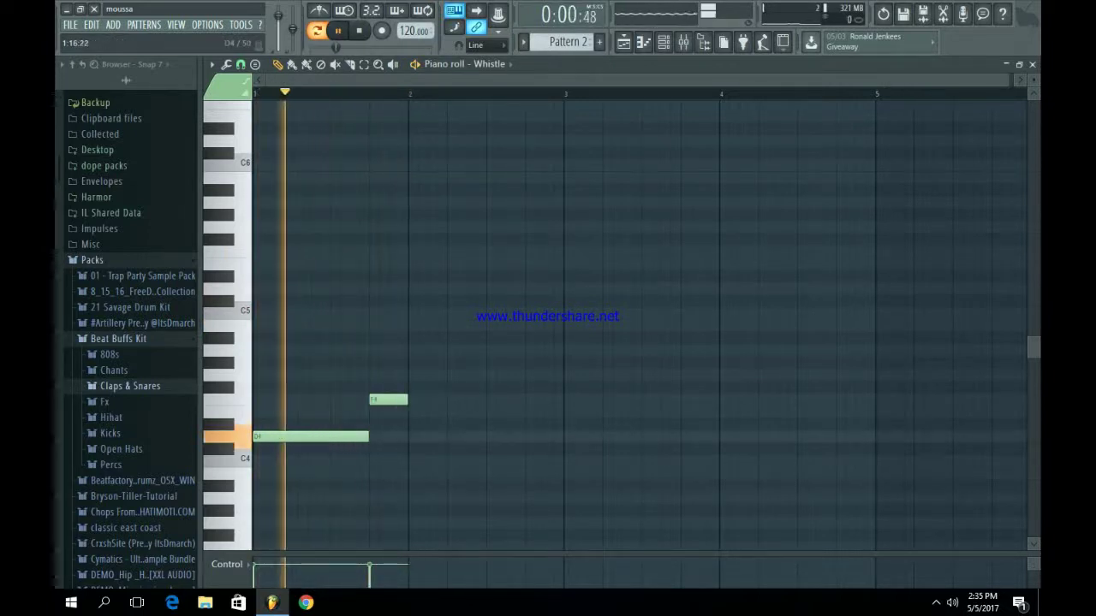
left_click(413, 437)
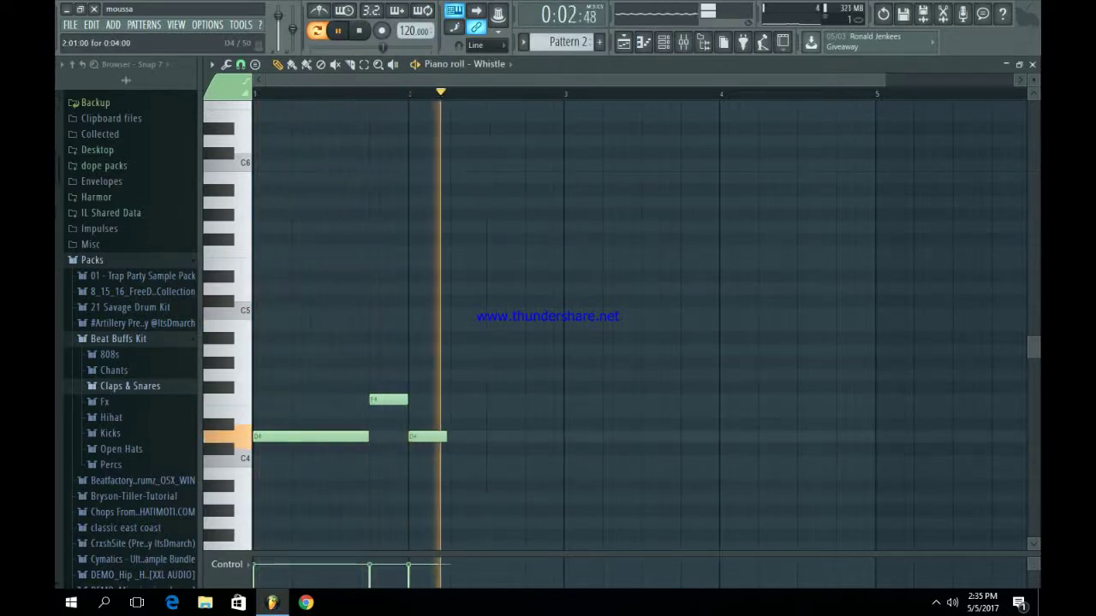
left_click_drag(444, 437, 450, 437)
Lower the F4 note at the end of bar 1 to D#4 and replay the melody from the start
key("space")
key("space")
left_click_drag(385, 400, 385, 425)
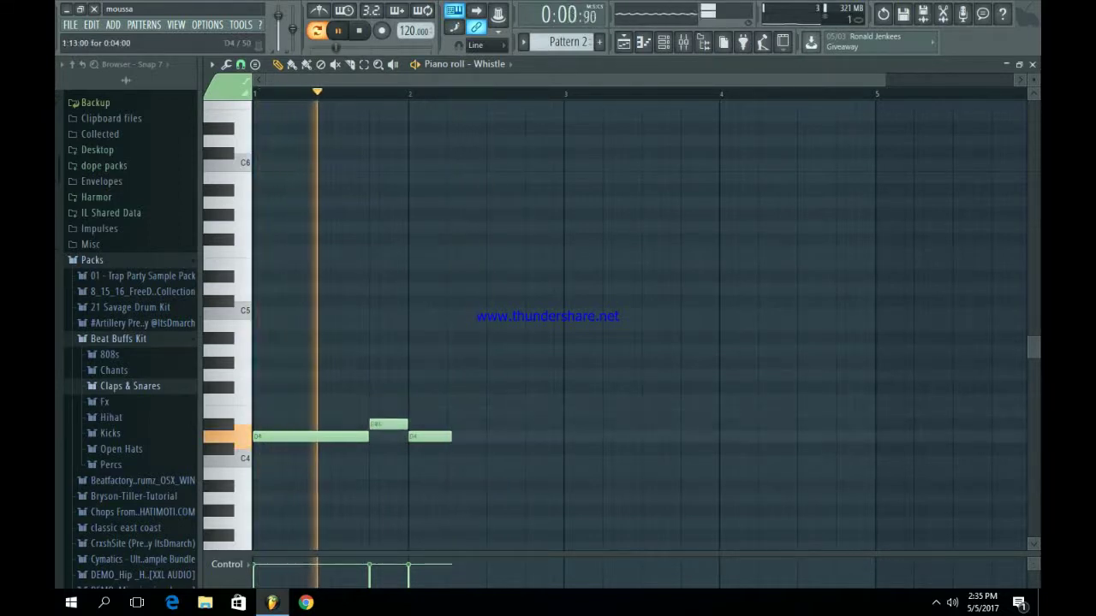
key("space")
key("space")
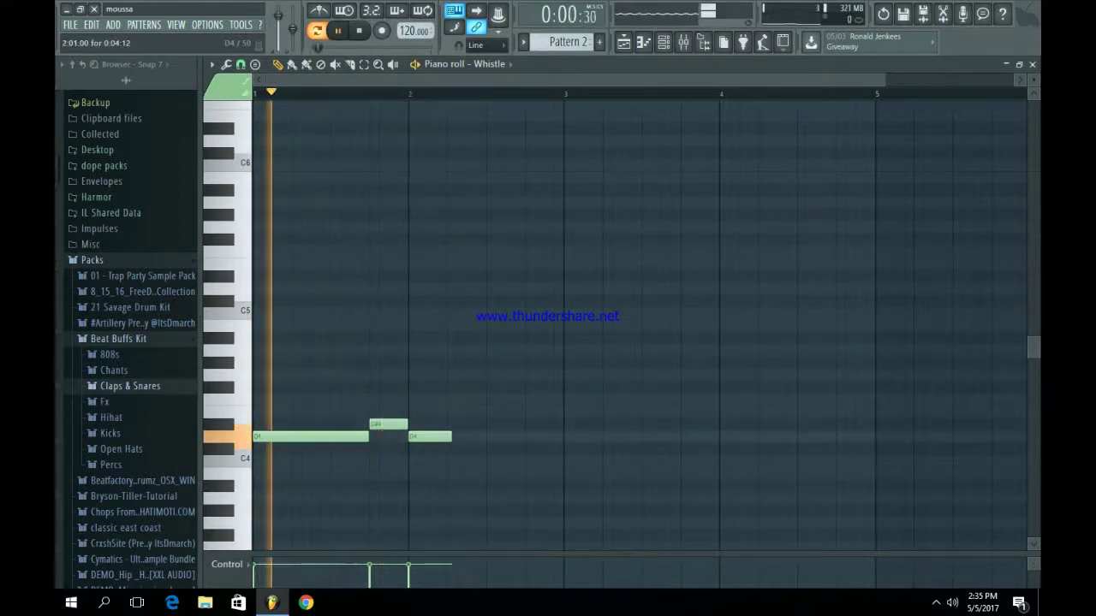
Lengthen bar 2's D4 note to 12 steps and fill the rest of the bar with an F4 note
left_click_drag(450, 436, 524, 437)
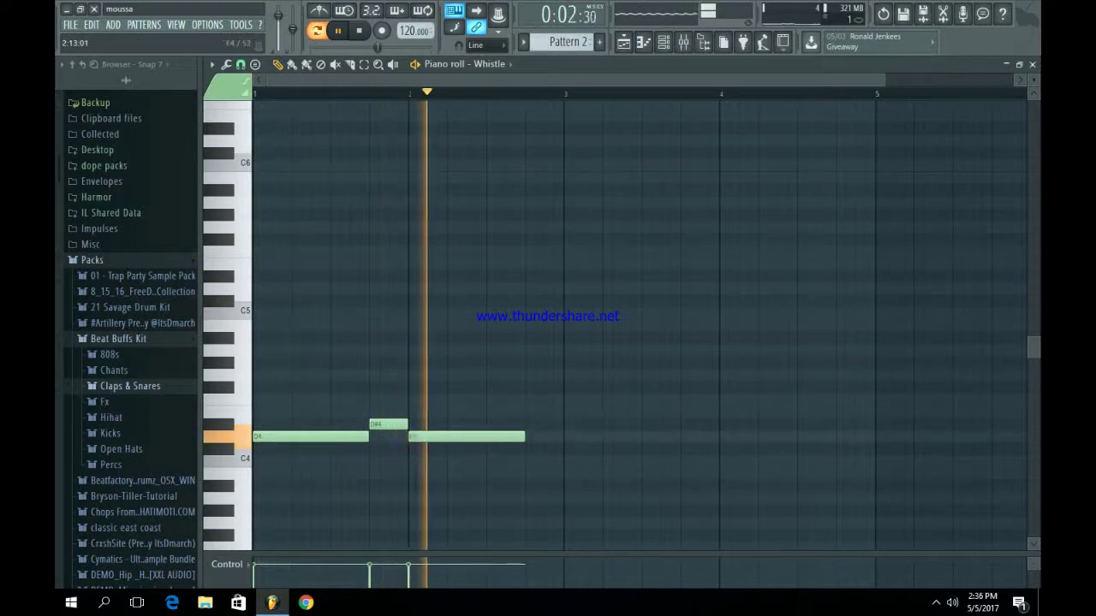
left_click(529, 400)
left_click_drag(638, 400, 562, 400)
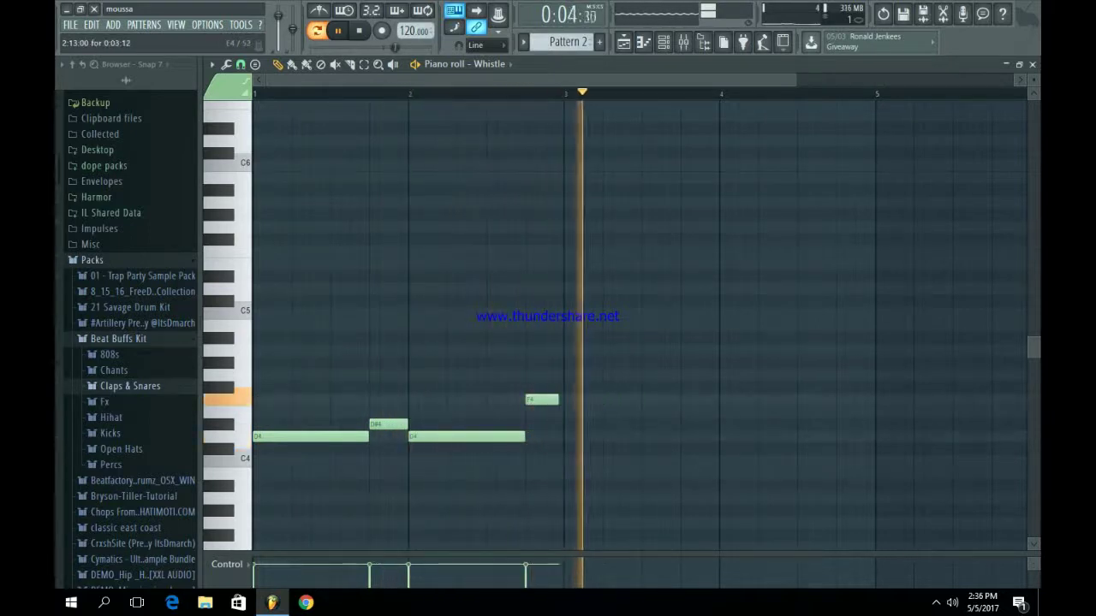
Fill bar 3 with a 12-step D4 and a 4-step D#4 note, and bar 4 with a full-bar C4 note
left_click(569, 437)
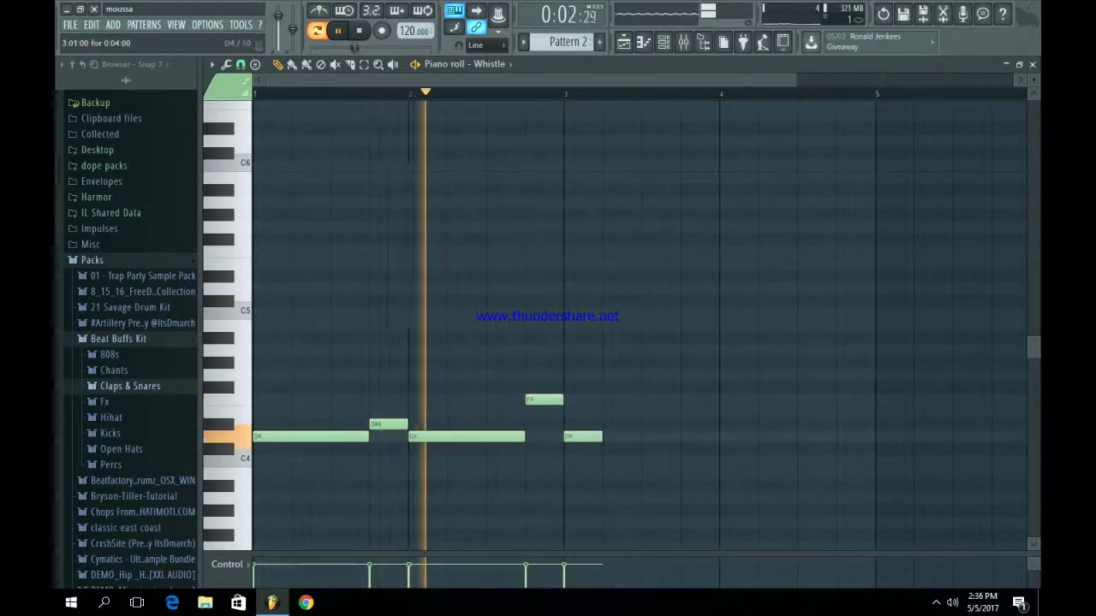
left_click_drag(602, 437, 681, 438)
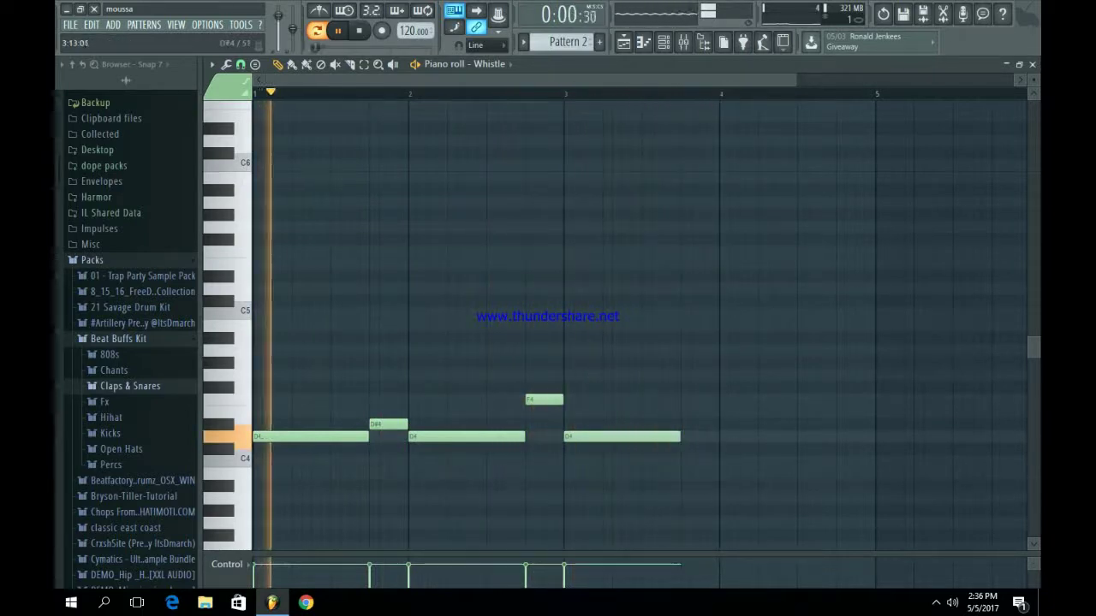
left_click(685, 424)
left_click_drag(794, 425, 719, 425)
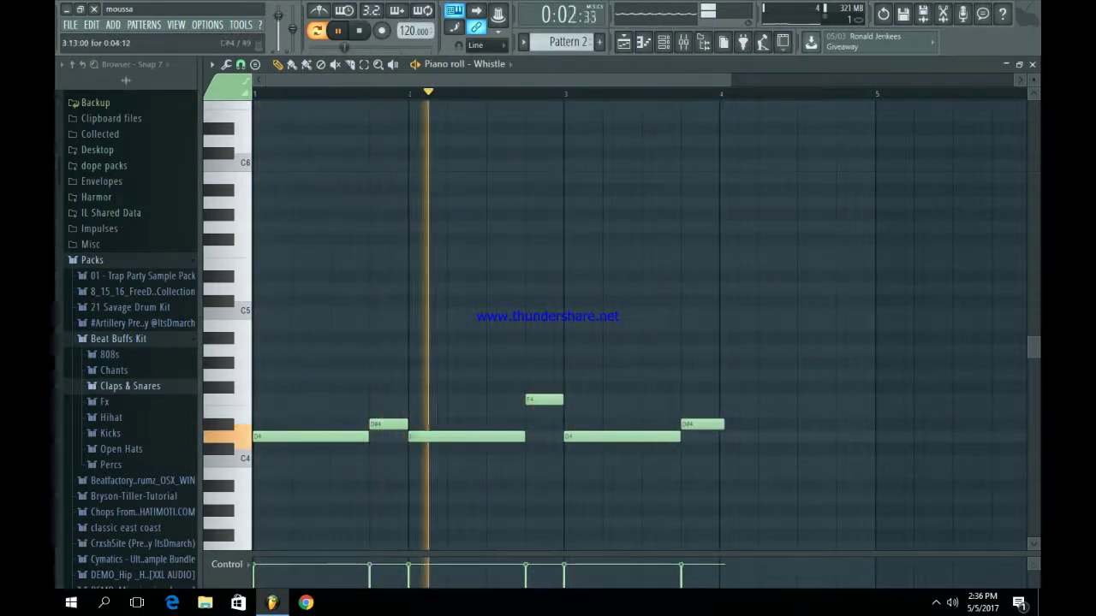
left_click_drag(728, 462, 874, 461)
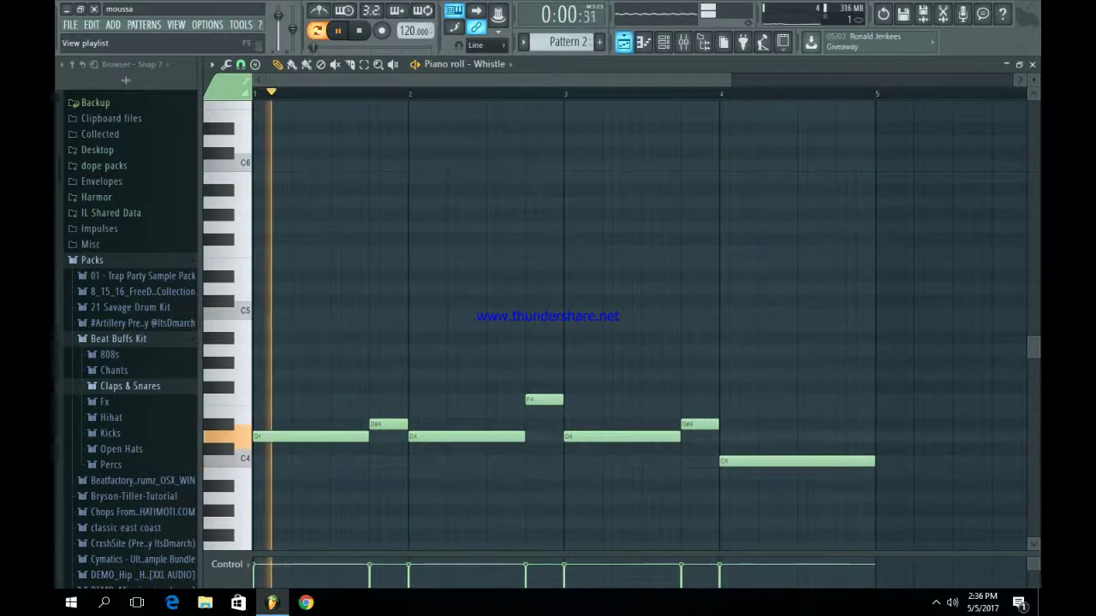
Place four Pattern 2 clips along Track 2 of the playlist, filling bars 1 to 16, and play the arrangement
left_click(623, 41)
key("space")
mouse_move(294, 160)
left_mouse_down()
mouse_move(635, 171)
mouse_move(619, 163)
left_mouse_up()
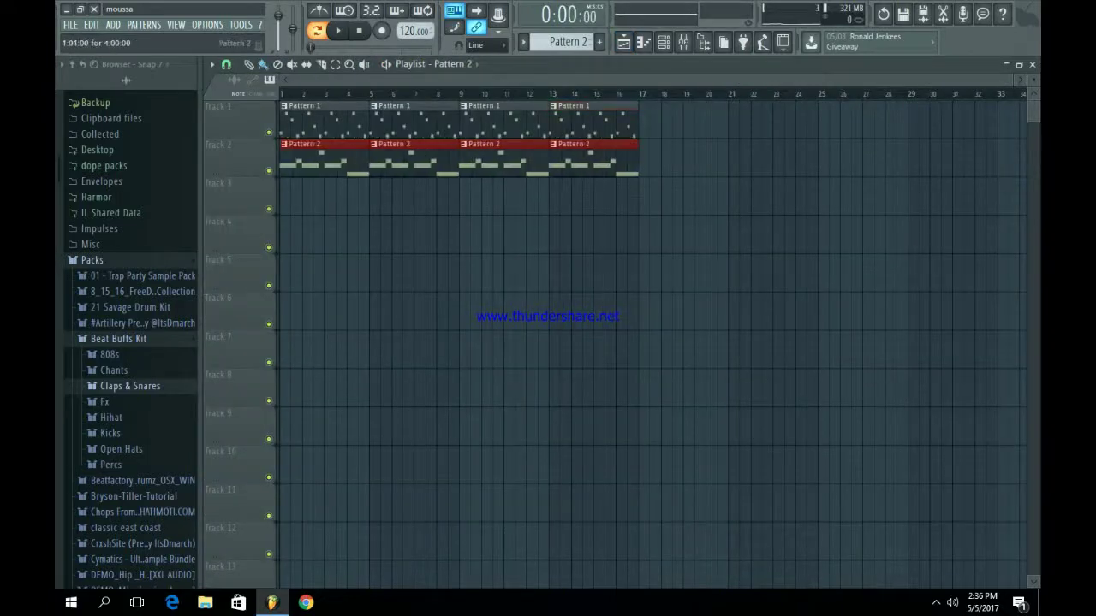
key("space")
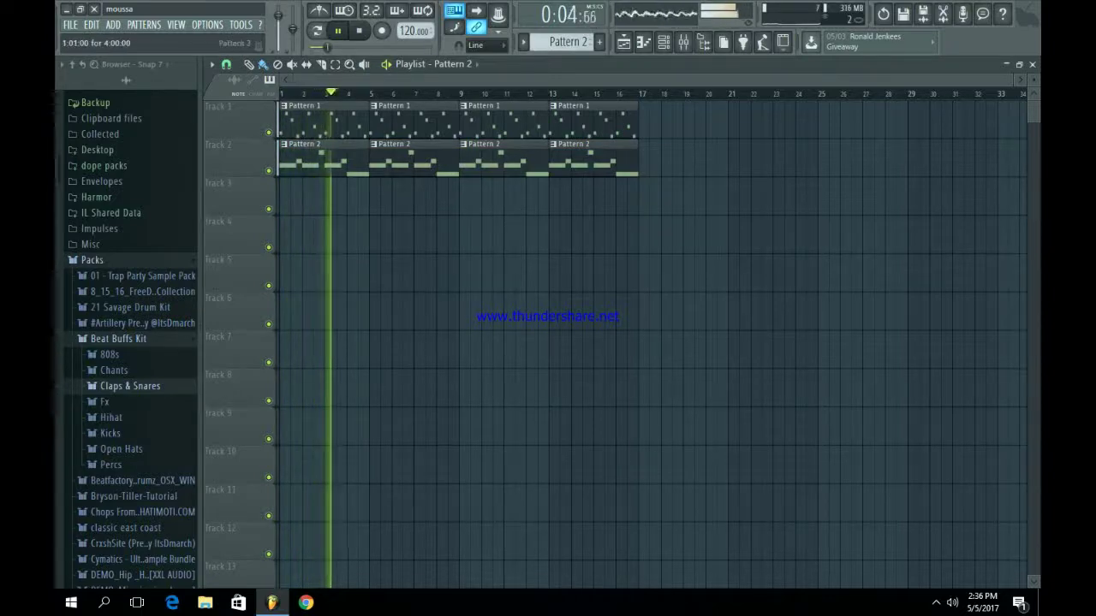
key("space")
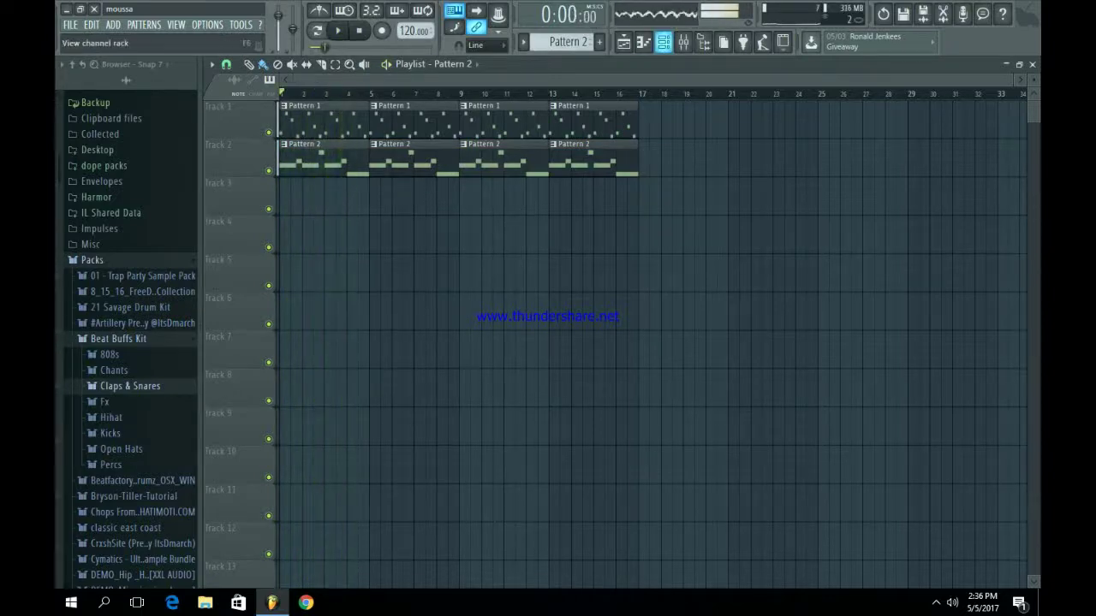
Route the Whistle channel to mixer track 2
left_click(664, 42)
left_click(346, 182)
key("ctrl+l")
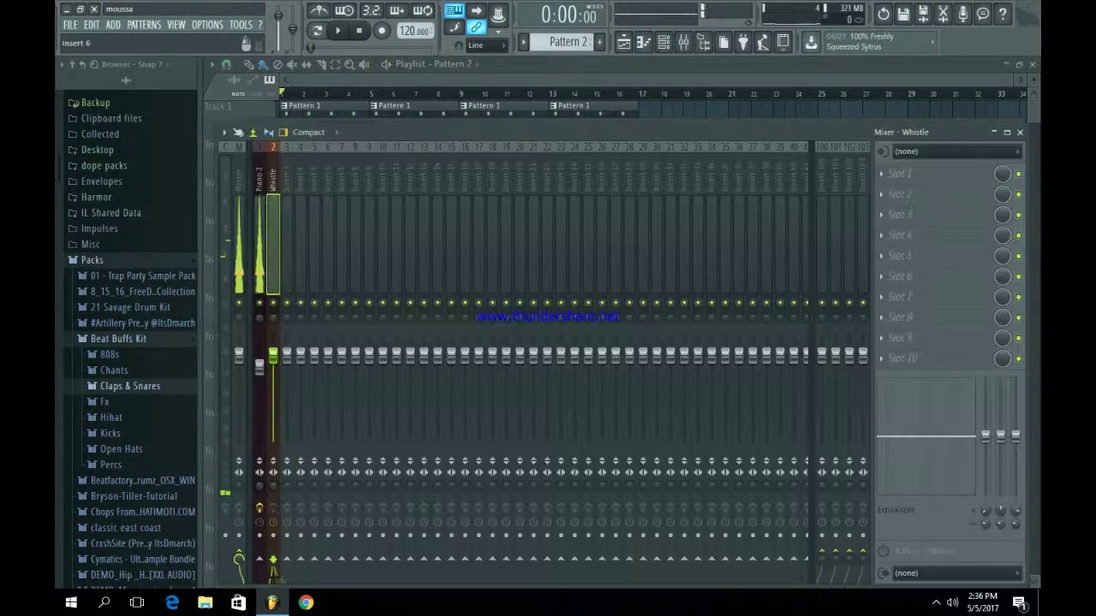
Load Fruity Stereo Shaper into the Whistle track's slot 1 and choose one of its stereo effect presets
left_click(881, 174)
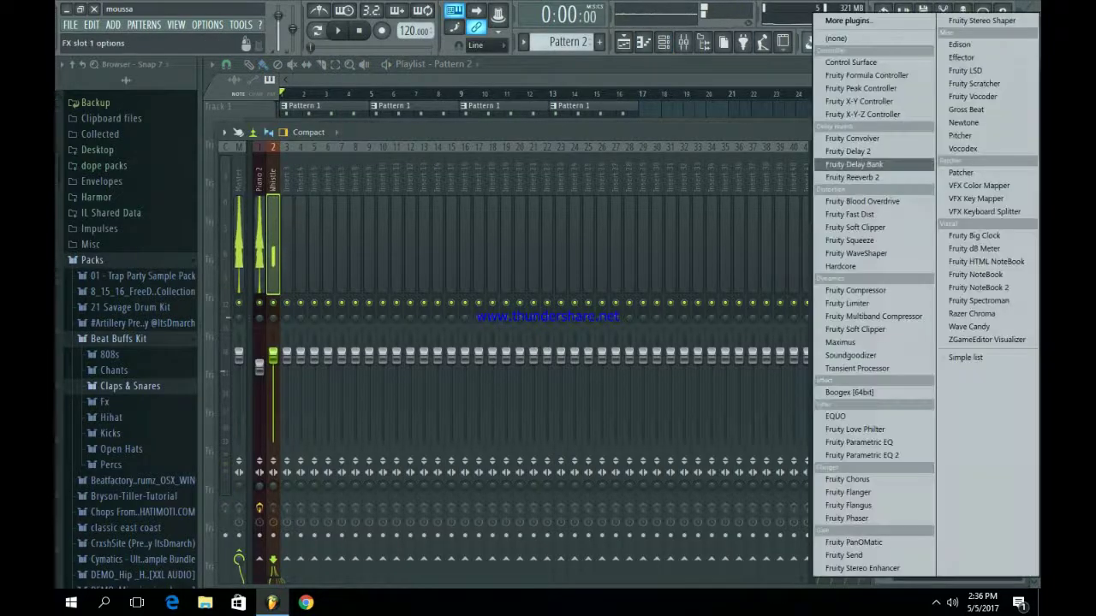
left_click(976, 21)
right_click(469, 235)
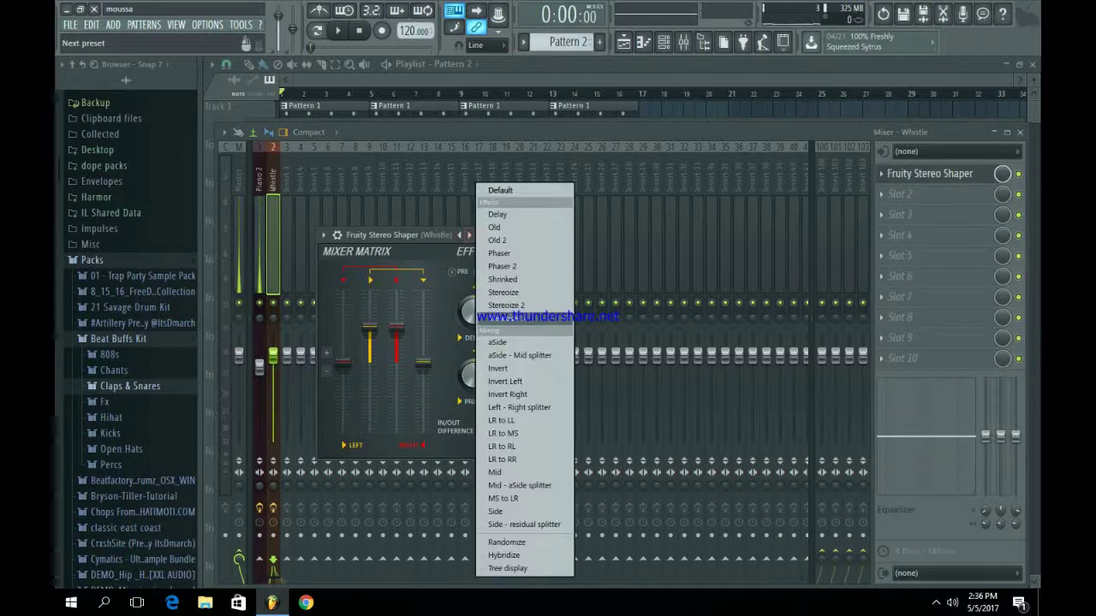
left_click(507, 318)
left_click(499, 234)
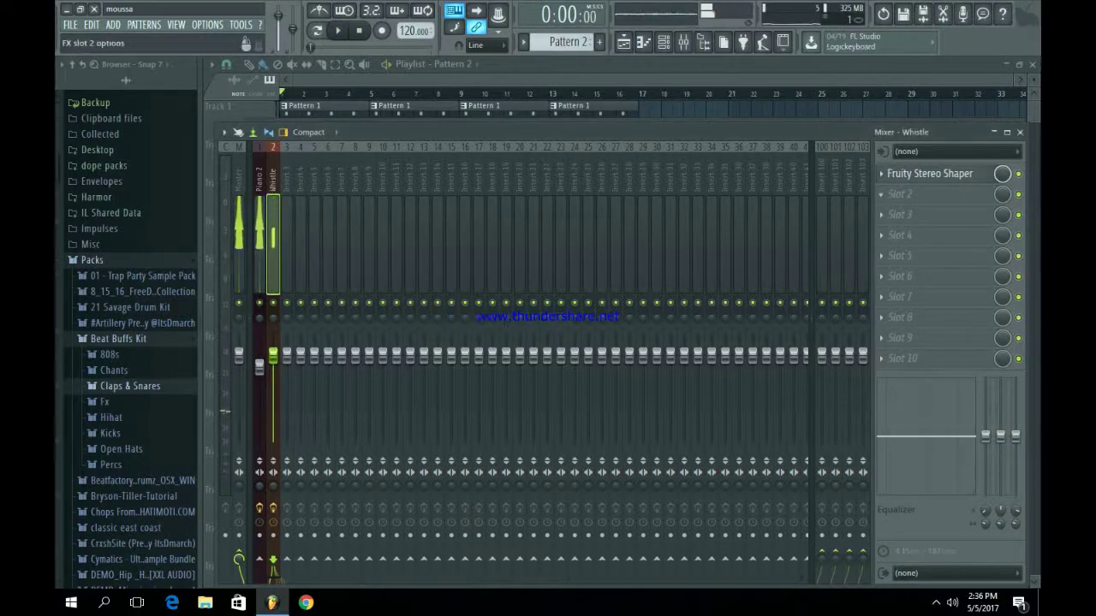
Load Fruity Reeverb 2 into slot 2 of the Whistle mixer track with its default settings
left_click(881, 195)
left_click(852, 177)
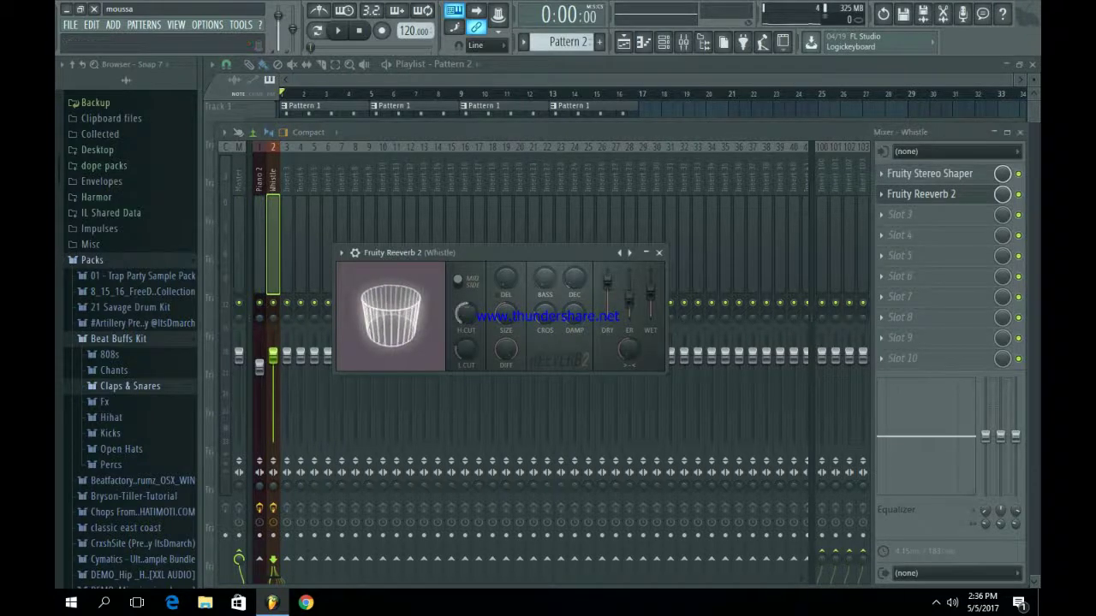
left_click(658, 252)
Load Fruity Compressor into slot 3 of the Whistle mixer track and set its gain to 3.1 dB
left_click(886, 214)
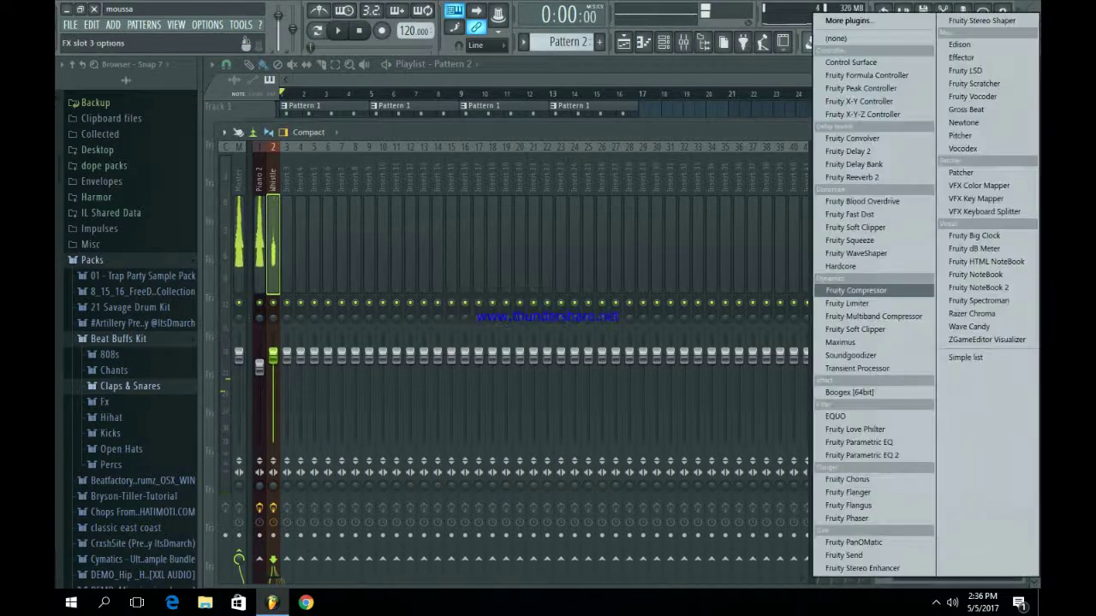
left_click(851, 288)
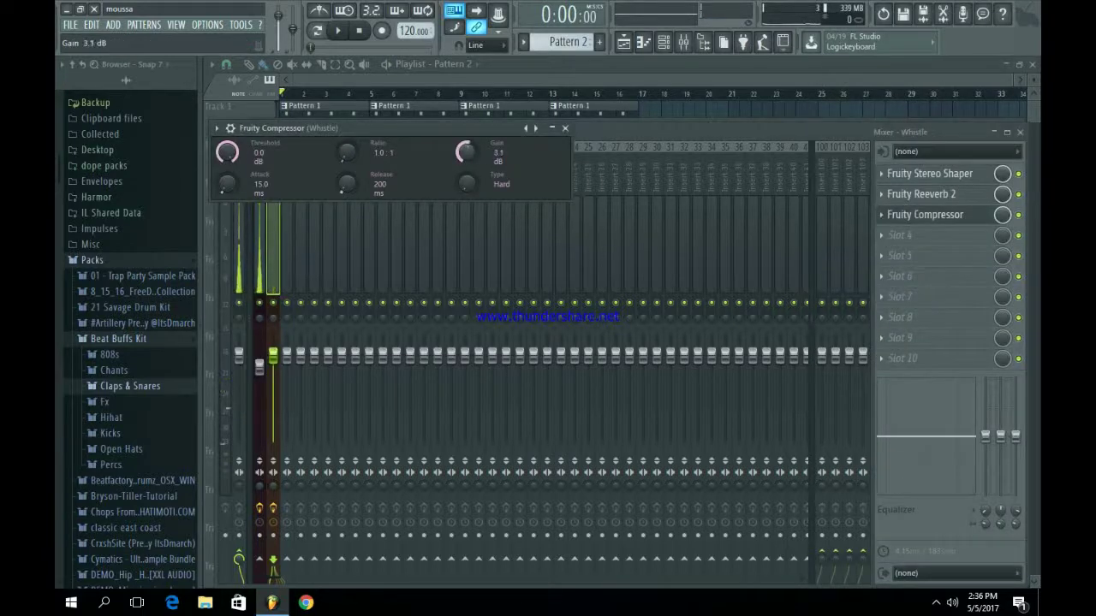
left_click(565, 129)
Lower the Piano 2 mixer fader to 72% (-6.8 dB) and play the arrangement in the playlist
left_click_drag(259, 368, 260, 380)
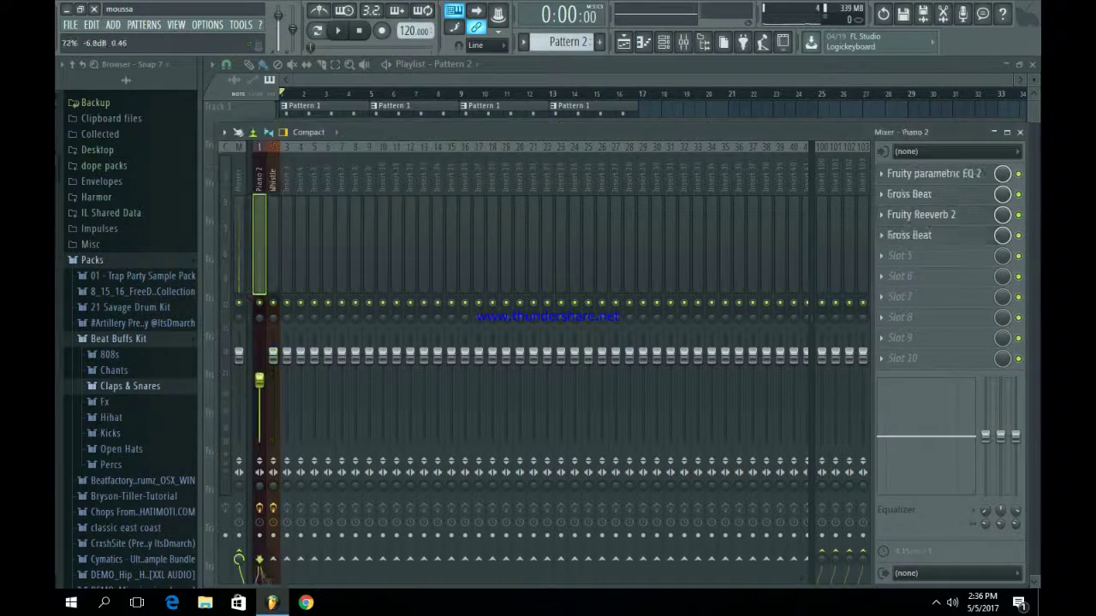
key("space")
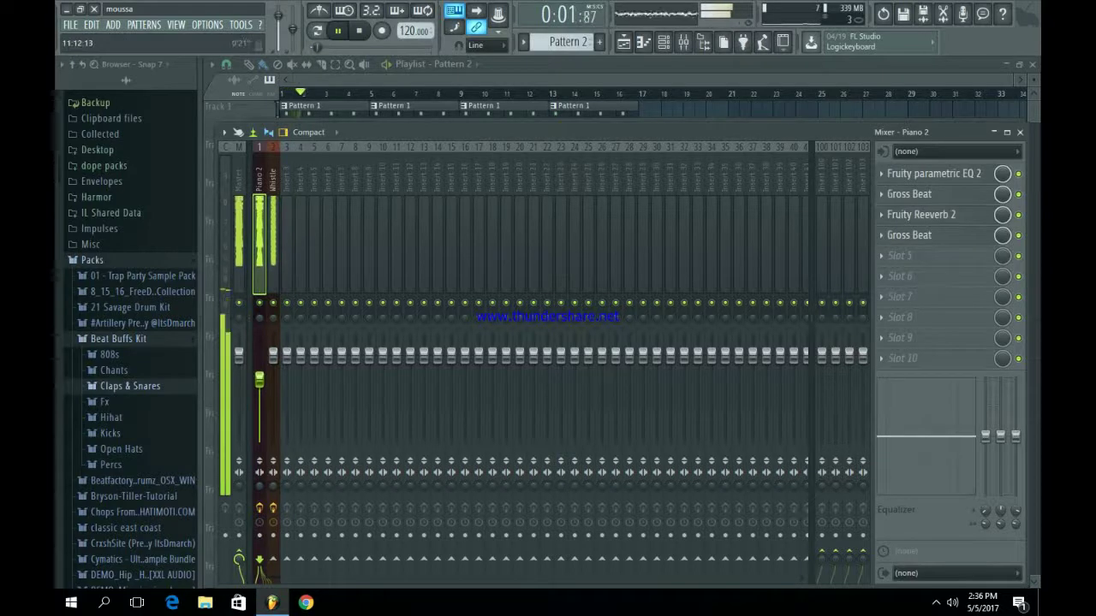
left_click(520, 80)
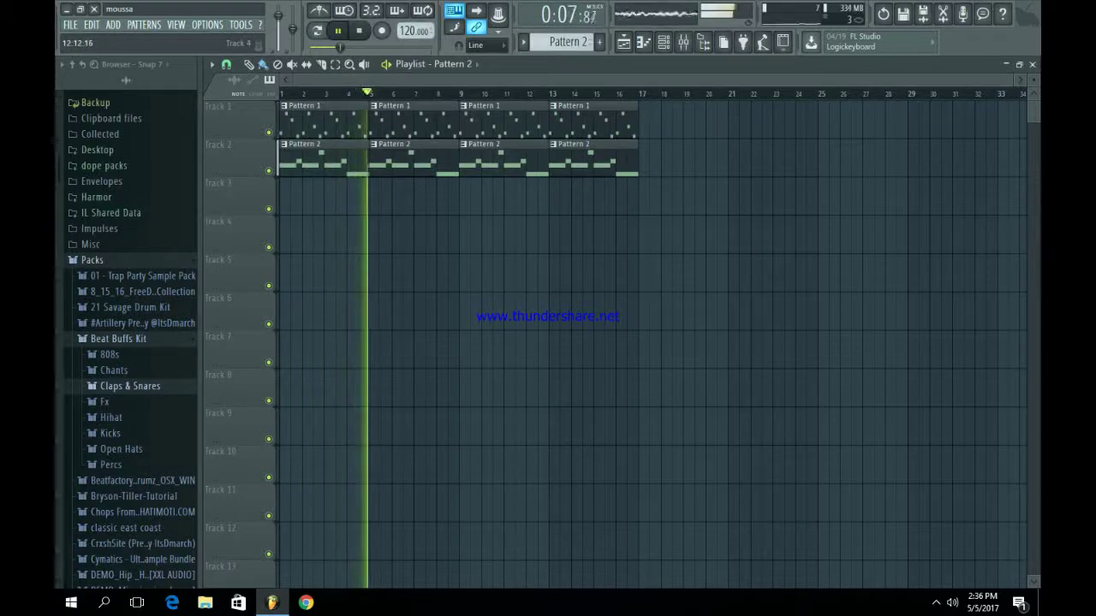
Bring up the channel rack, start a new empty Pattern 3 and stop playback
key("F6")
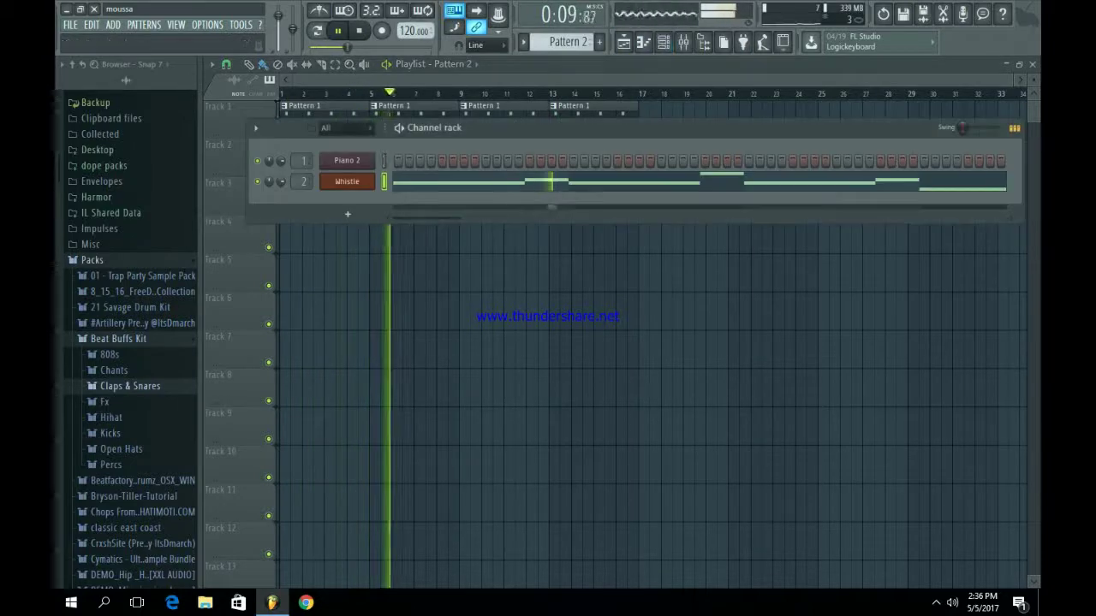
key("F4")
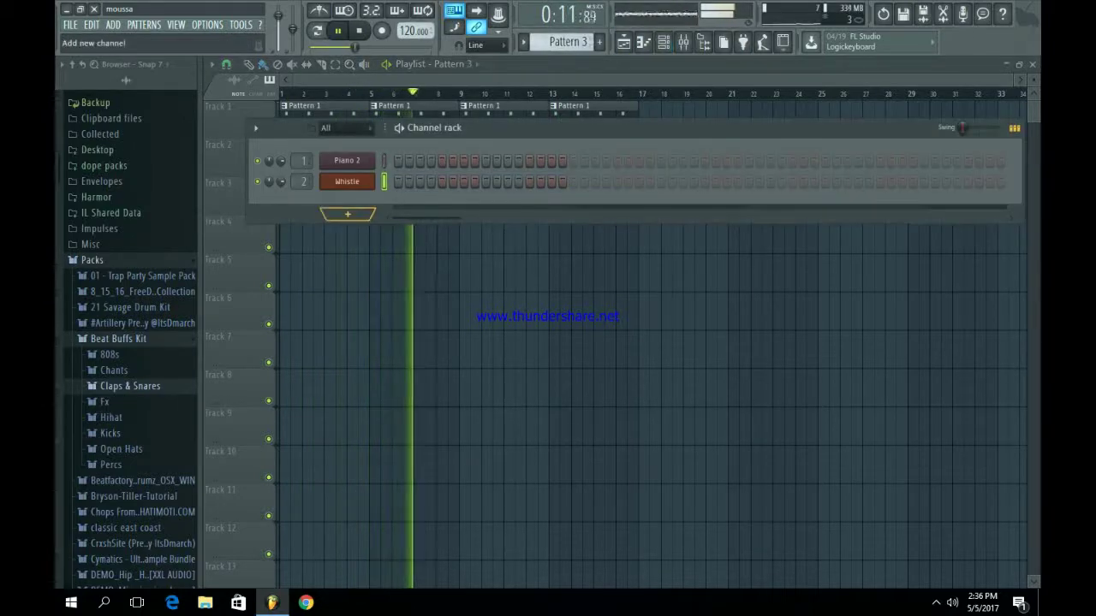
key("space")
Audition the Dmarch - Double Kick sample from the Beat Buffs Kit Kicks folder and add it as a new channel
left_click(111, 433)
left_click(145, 477)
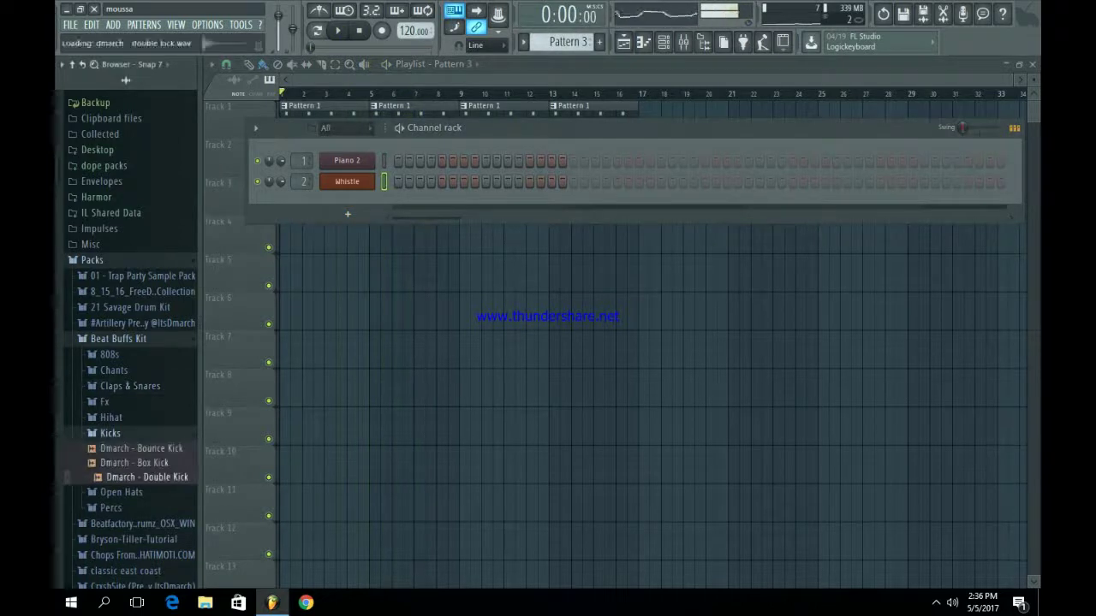
left_click(148, 477)
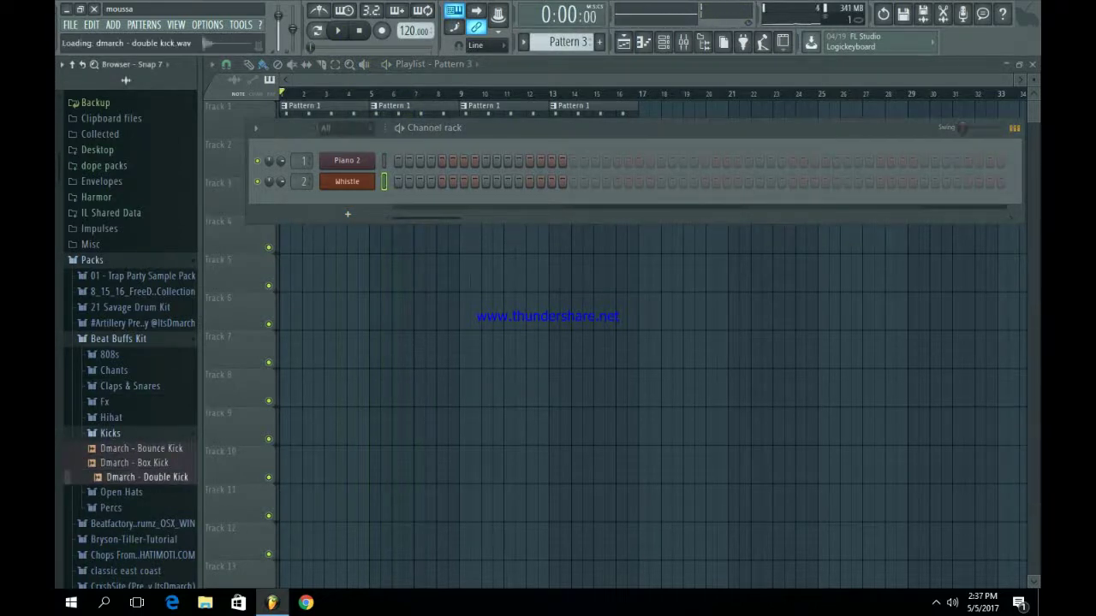
left_click_drag(324, 233, 342, 214)
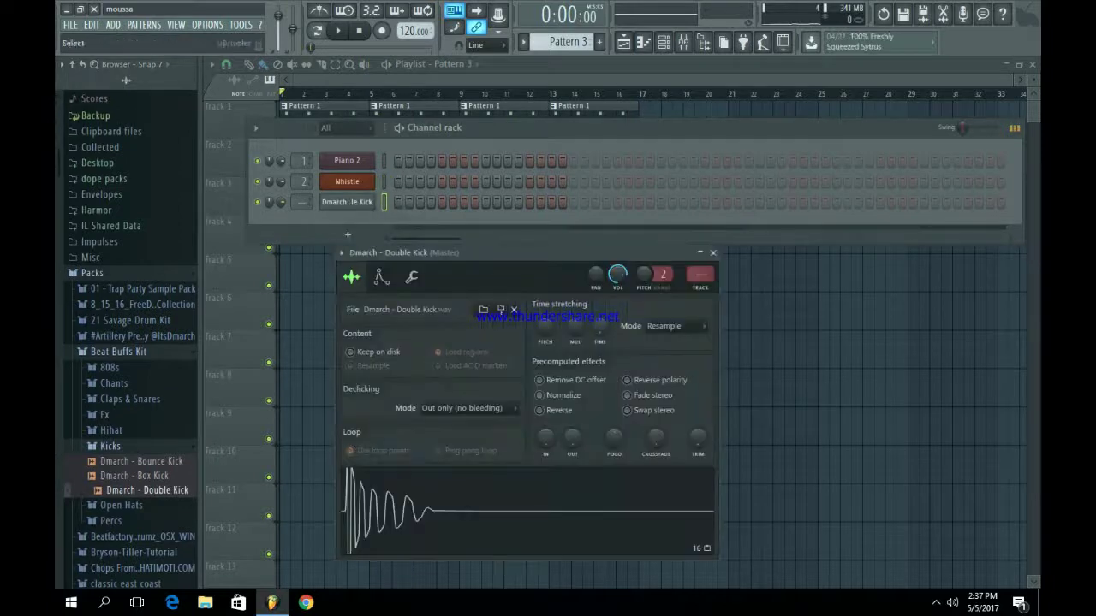
Raise the Double Kick channel's level-adjustment volume to 120%, audition the kick and close its settings
left_click(411, 276)
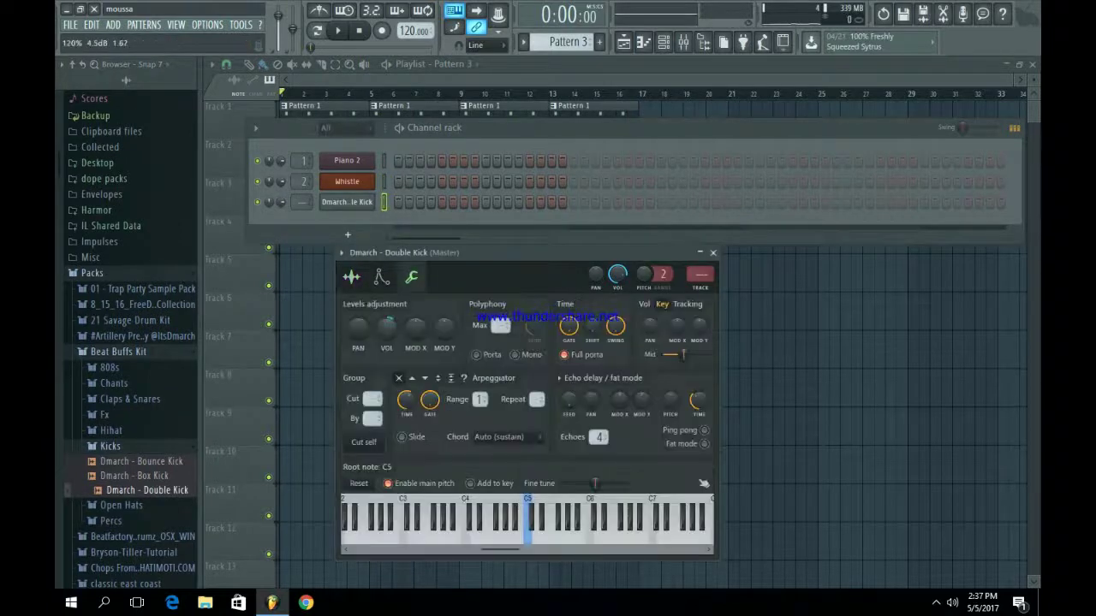
key("b")
key("b")
key("v")
left_click(713, 252)
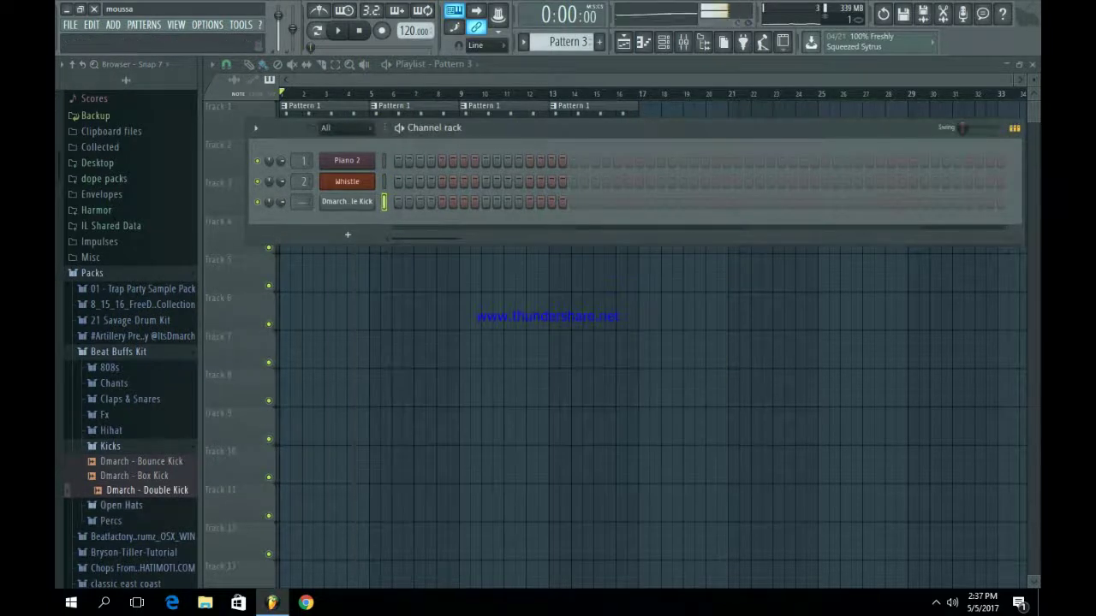
Audition the snares in the kit's Claps & Snares folder and add Snare #3 as a new channel
left_click(110, 446)
left_click(129, 399)
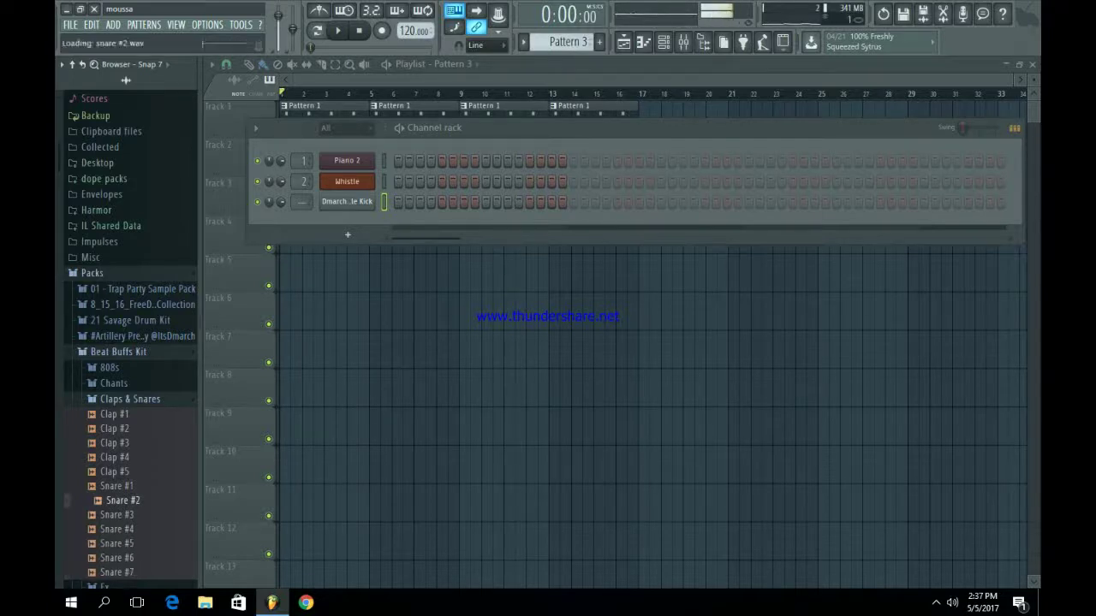
left_click_drag(363, 248, 363, 238)
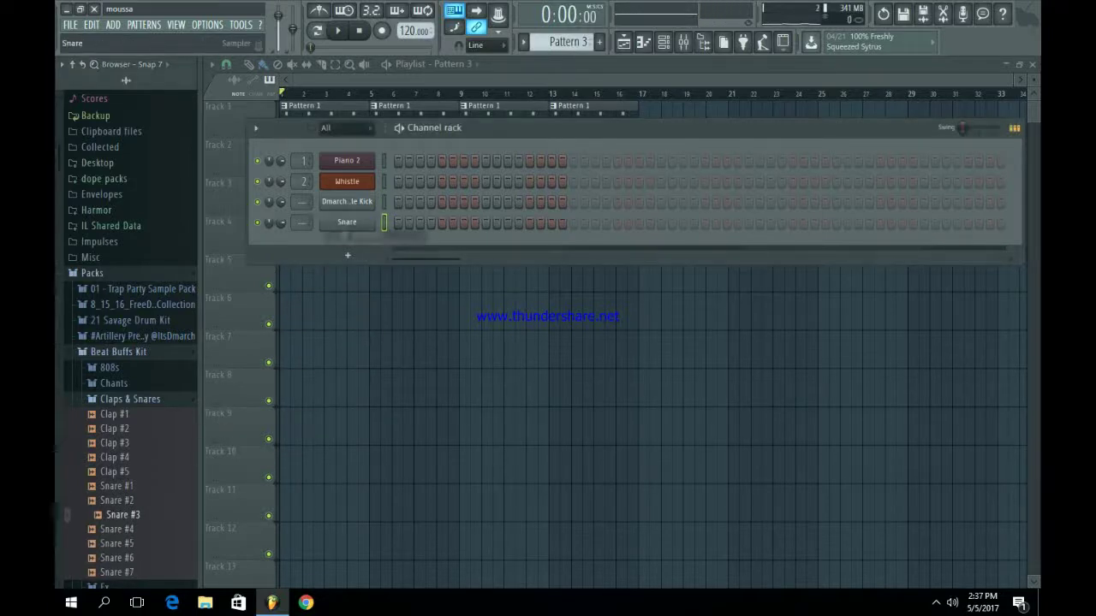
Place a Pattern 3 clip at bar 1 of Track 3, put a snare hit on step 9 and play the song
key("F6")
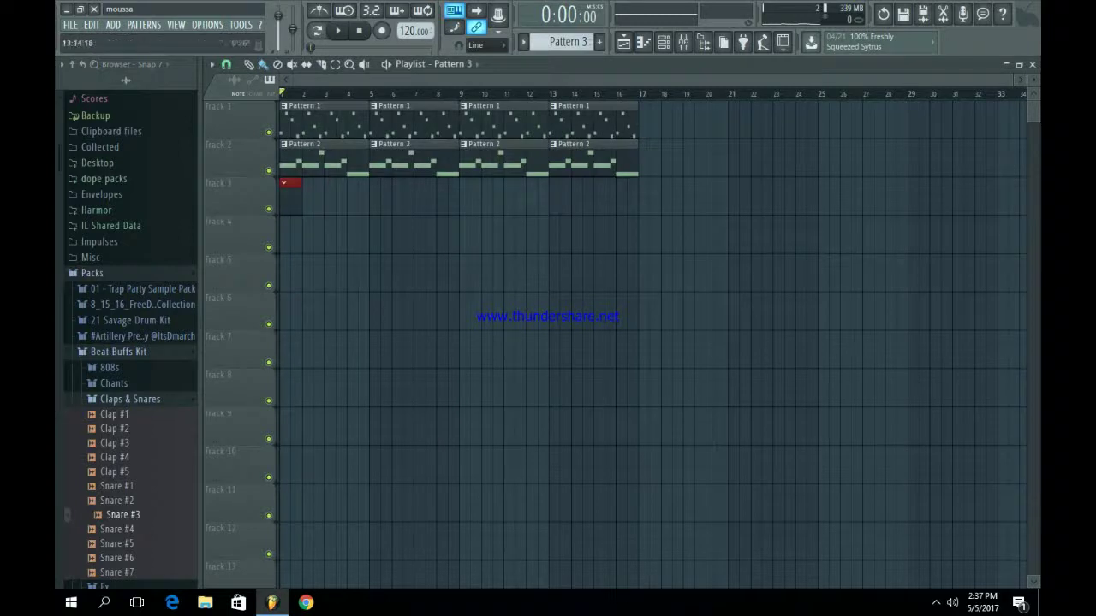
key("F6")
key("space")
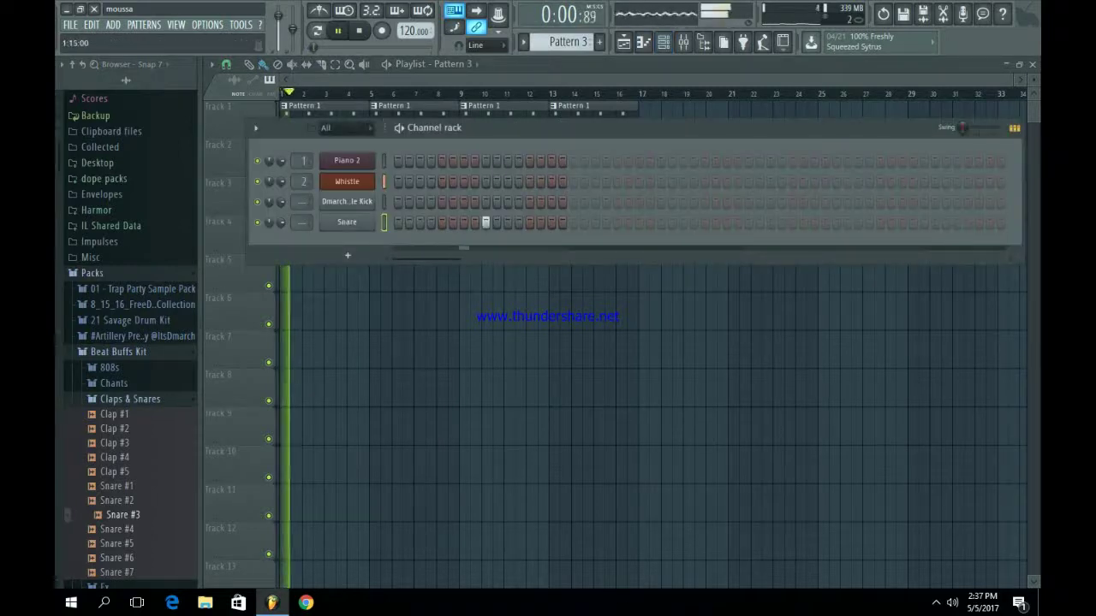
Add Snare hits on steps 15, 19, 25, 41, 47, 51 and 57, widening the channel rack to reach the whole pattern
left_click(595, 222)
left_click(661, 222)
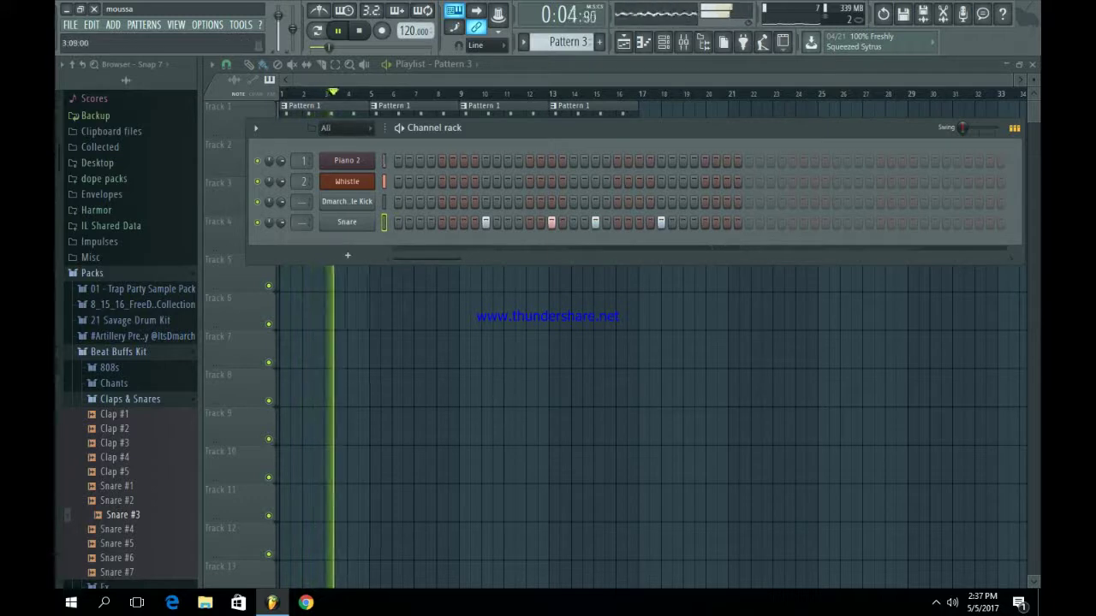
left_click(836, 223)
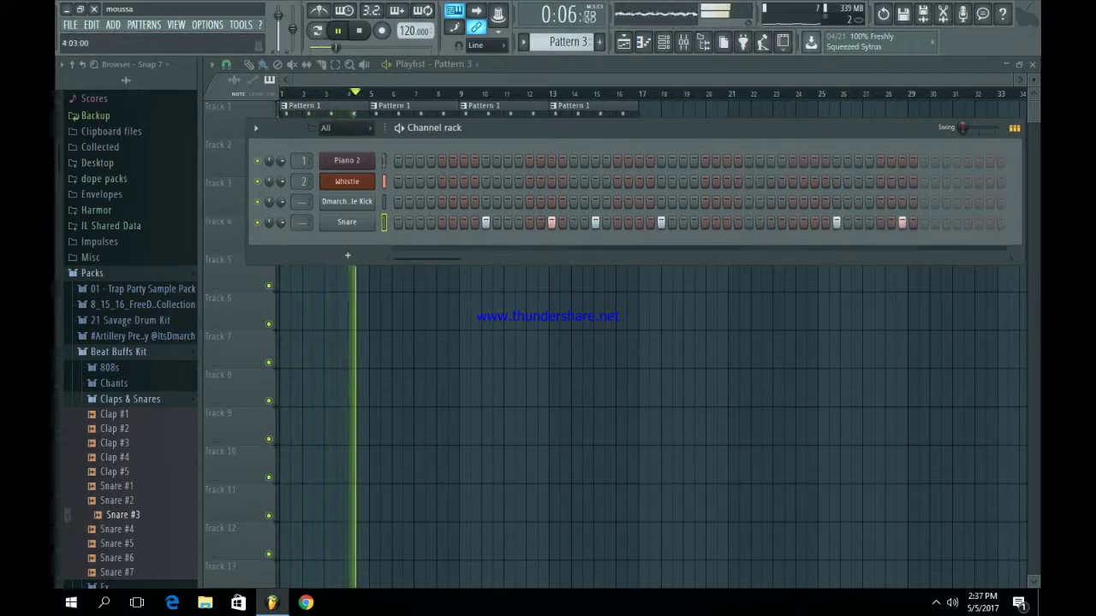
left_click(946, 222)
left_click_drag(911, 239, 777, 285)
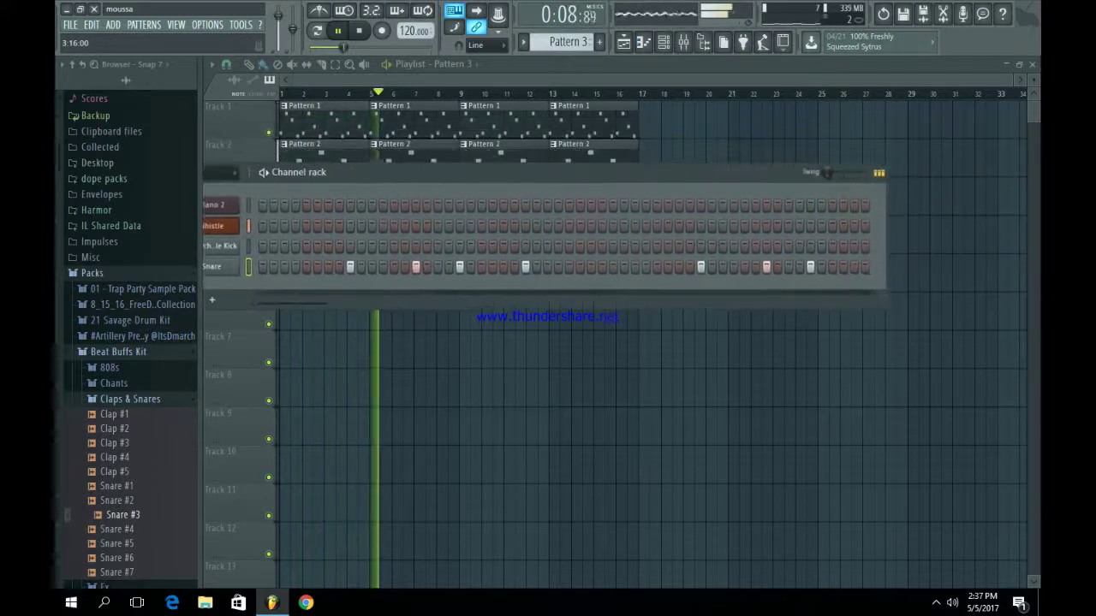
left_click_drag(888, 240, 976, 240)
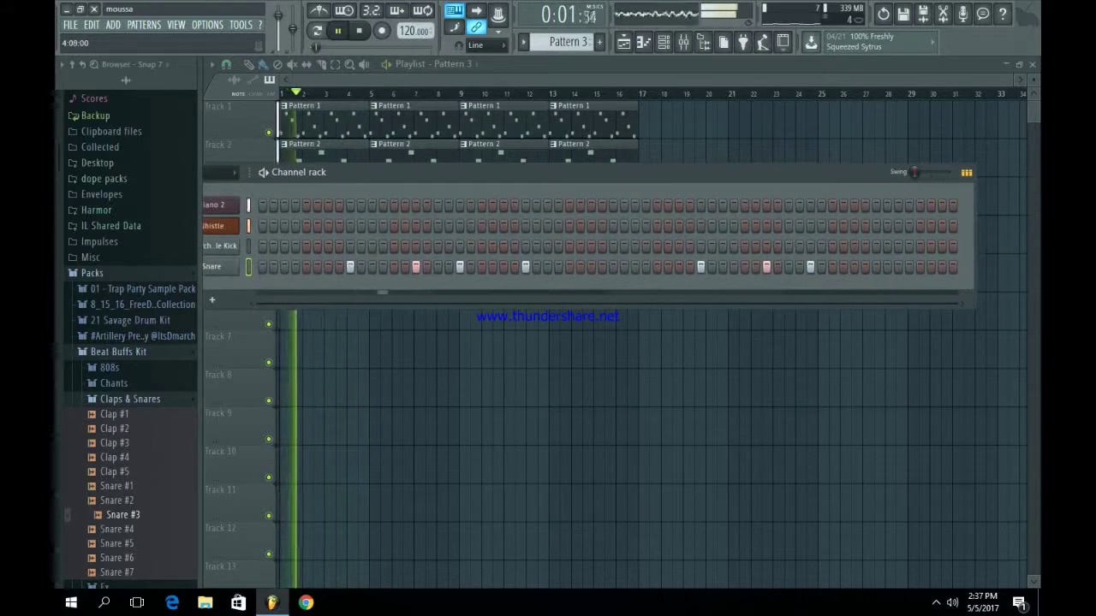
Program Double Kick hits on steps 1, 2, 3, 7, 13, 29, 30, 37, 39, 55, 60, 61 and 62 and play the song
left_click_drag(479, 172, 624, 178)
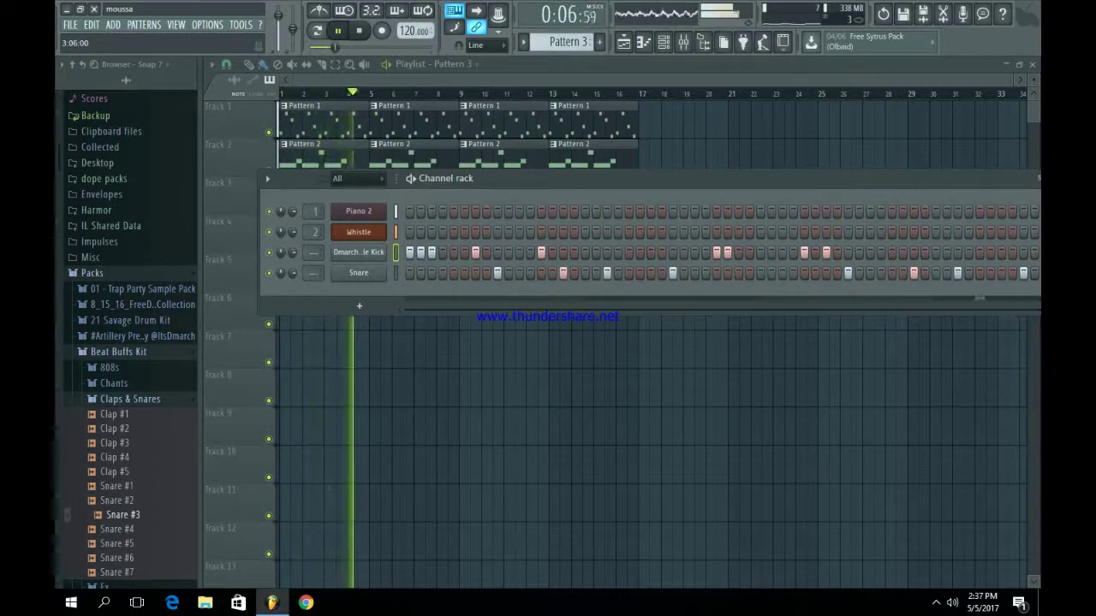
left_click_drag(600, 178, 431, 243)
key("space")
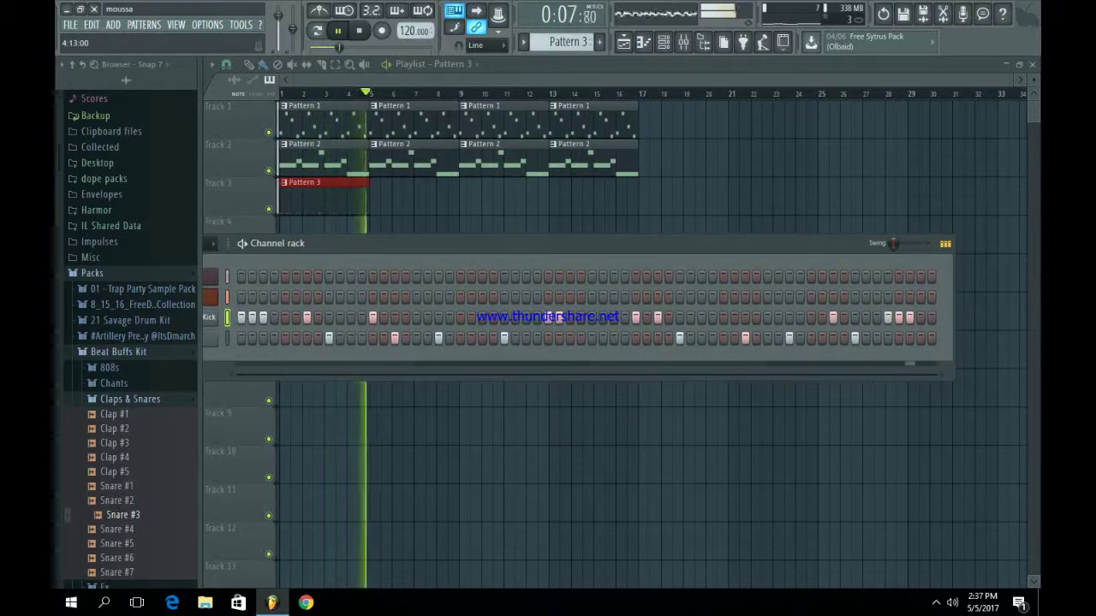
Hide the channel rack, repeat the Pattern 3 clip through bar 16 on Track 3 and play the arrangement
key("space")
key("F6")
left_click_drag(377, 239, 286, 197)
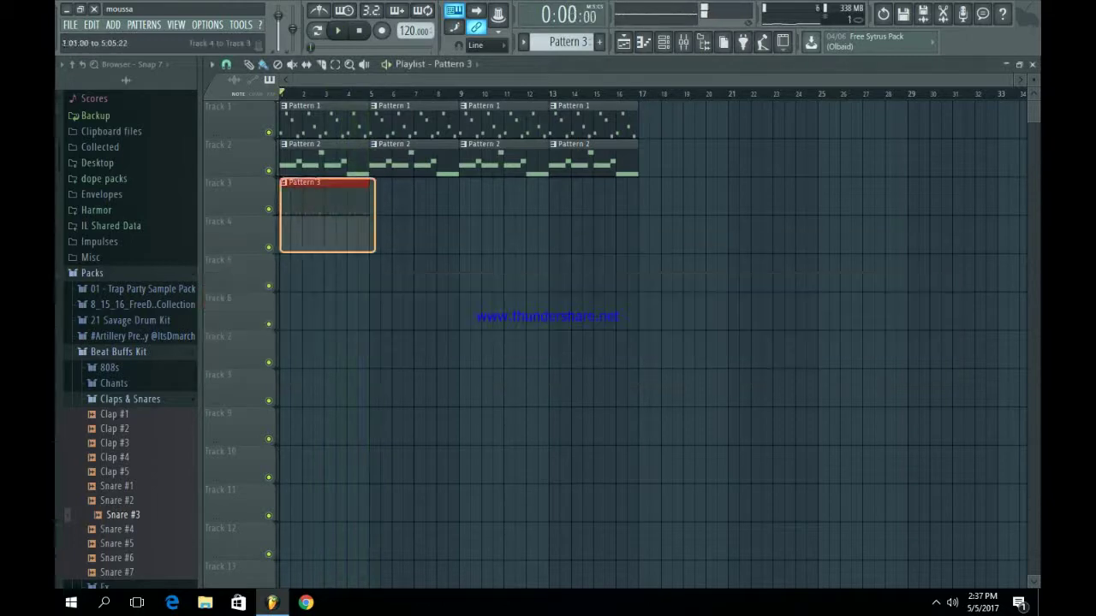
key("space")
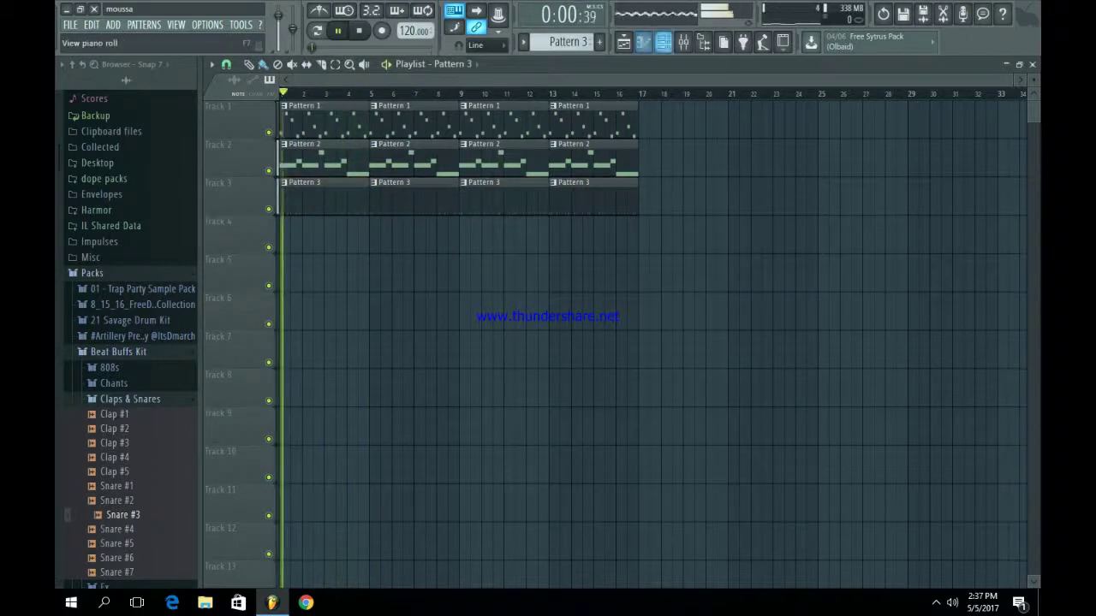
Remove the Double Kick hit on step 60 of Pattern 3 and stop playback
key("F6")
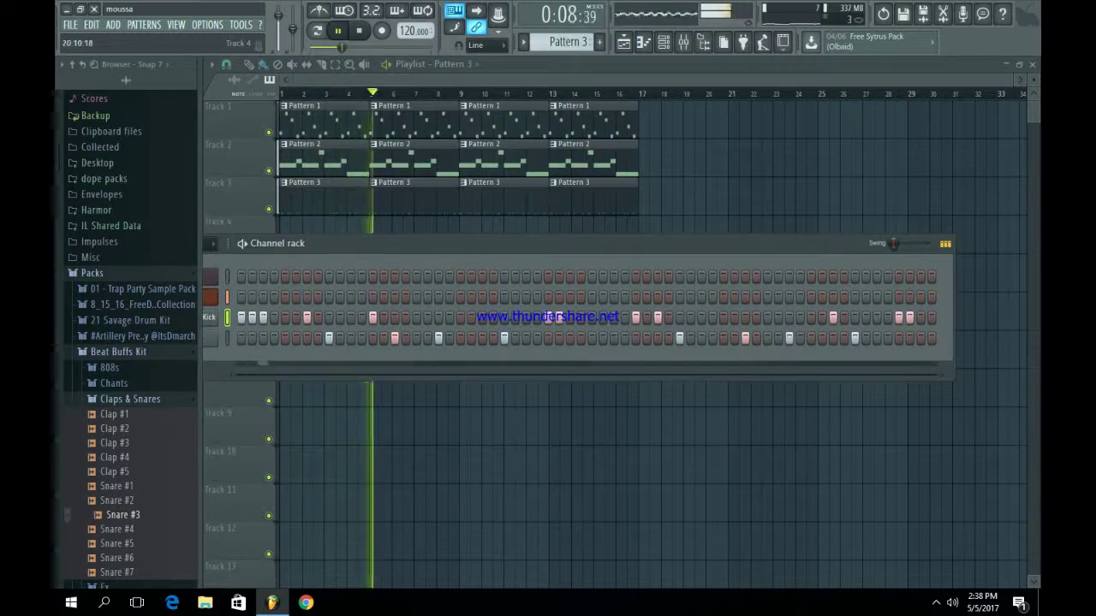
left_click_drag(343, 244, 466, 199)
key("space")
Create Pattern 4 and add a 3x Osc channel with the coarse pitch of oscillators 1 and 2 set to 0
key("F4")
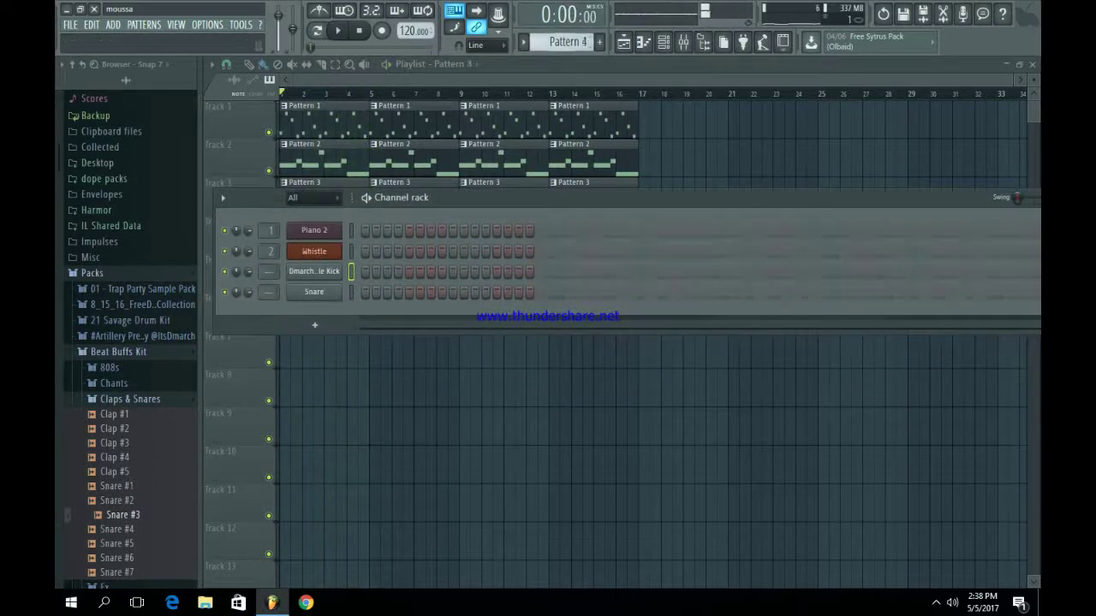
left_click(314, 324)
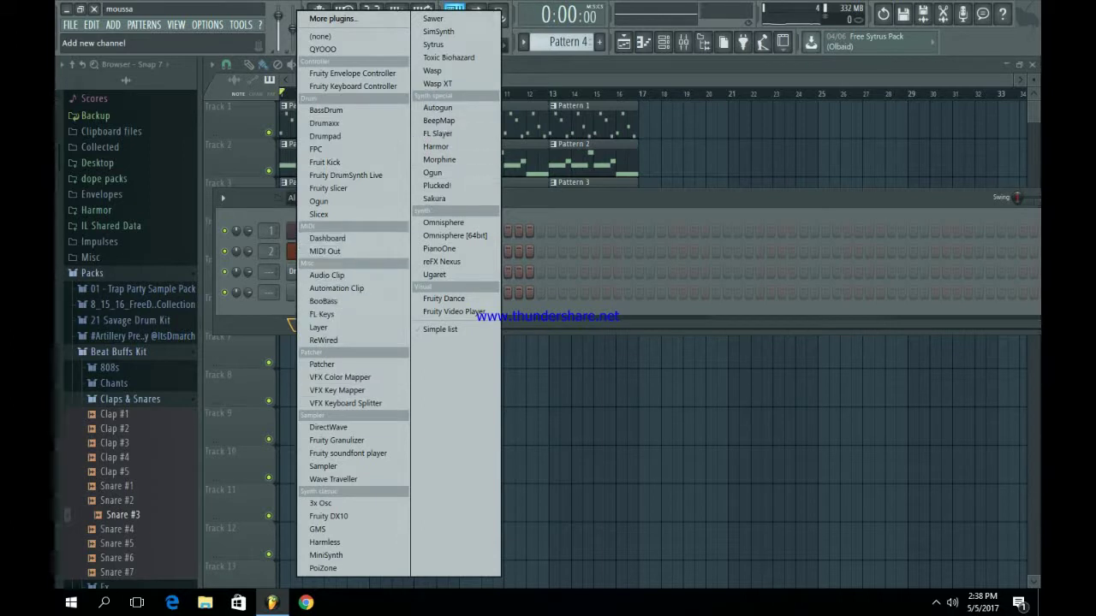
left_click(324, 503)
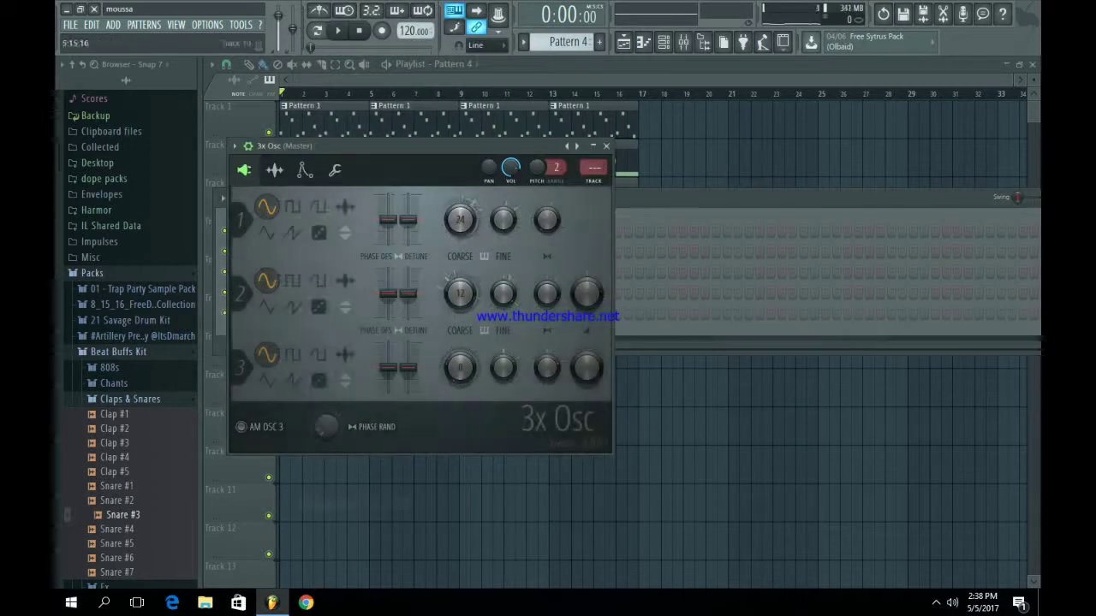
left_click_drag(460, 293, 460, 324)
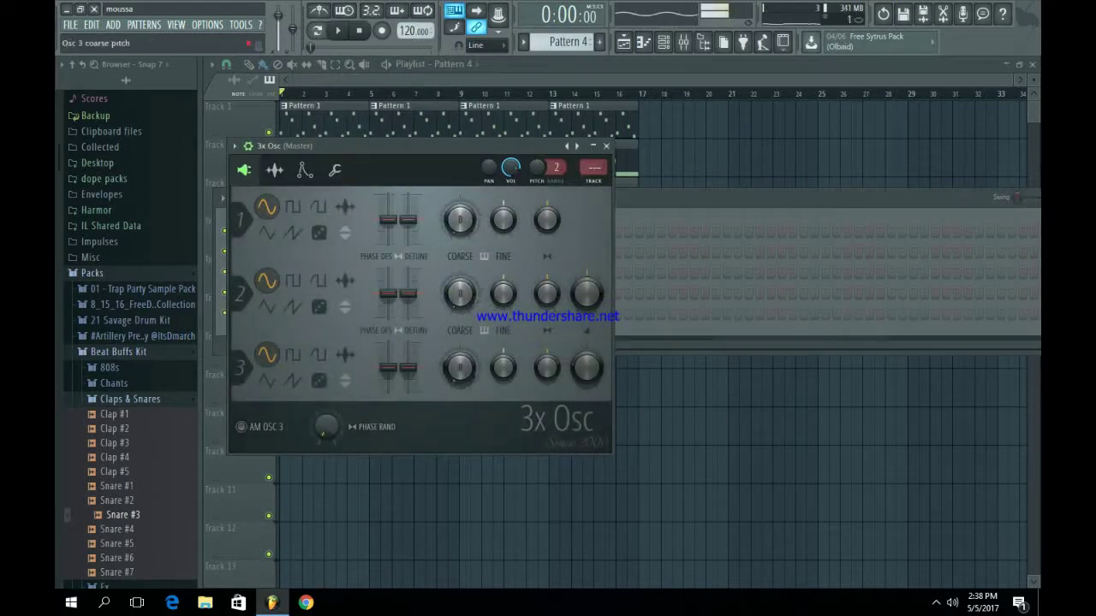
Shape the 3x Osc volume envelope as a straight decay from full level, lengthen the decay, audition it and close the plugin
left_click(304, 170)
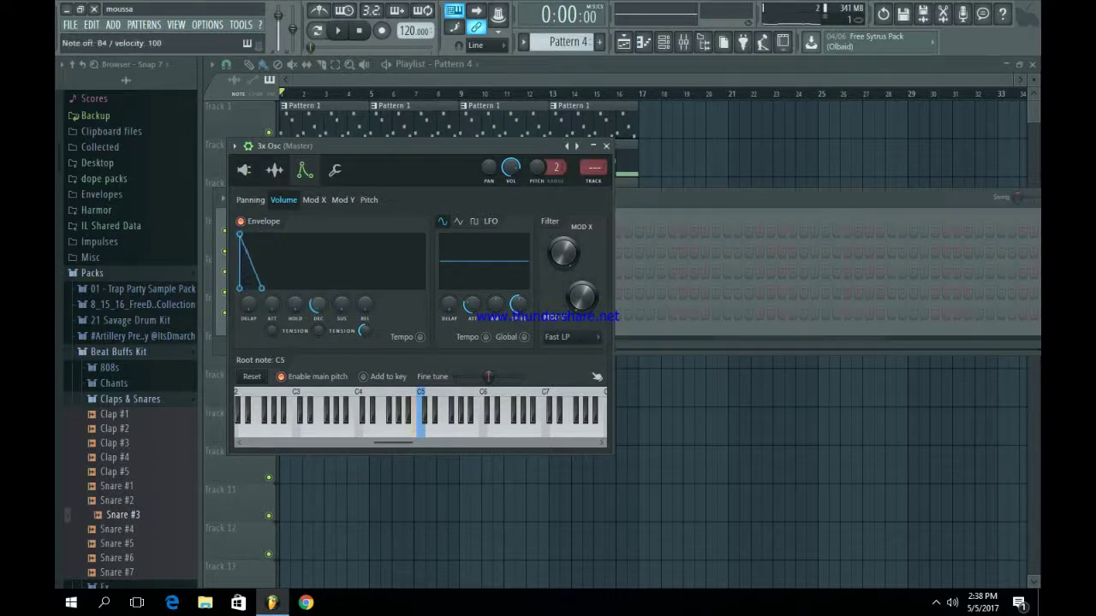
key("v")
left_click_drag(318, 304, 318, 300)
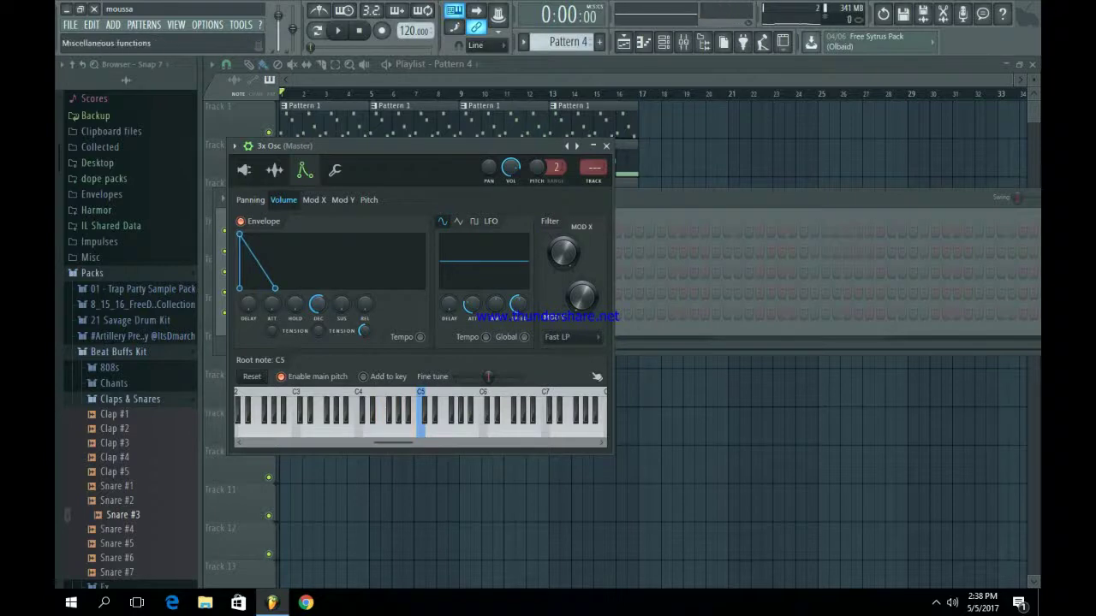
left_click(335, 169)
left_click(304, 169)
key("c")
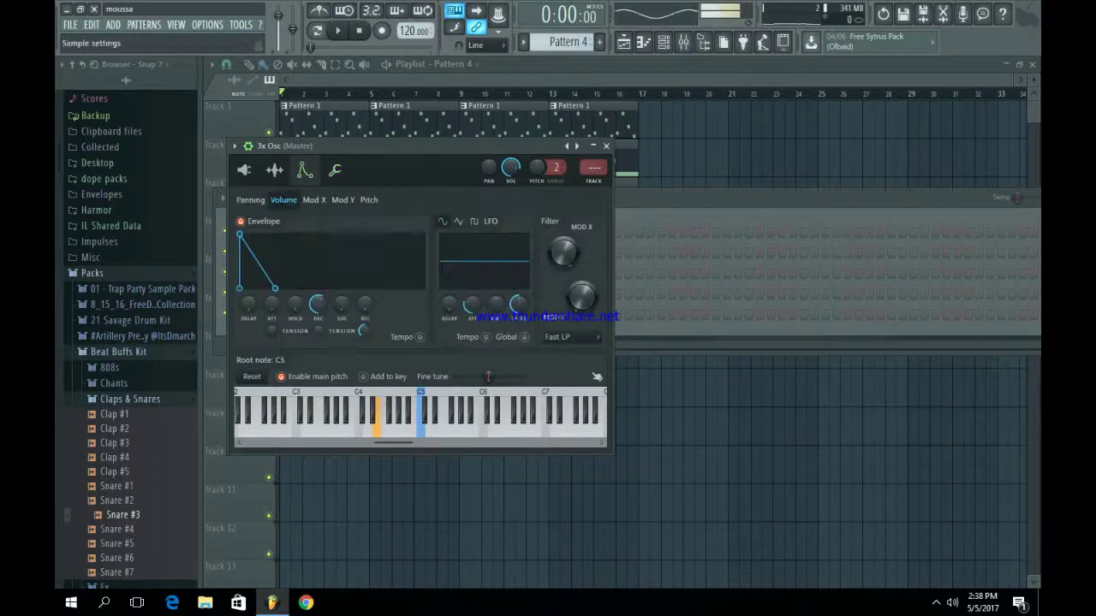
left_click(606, 146)
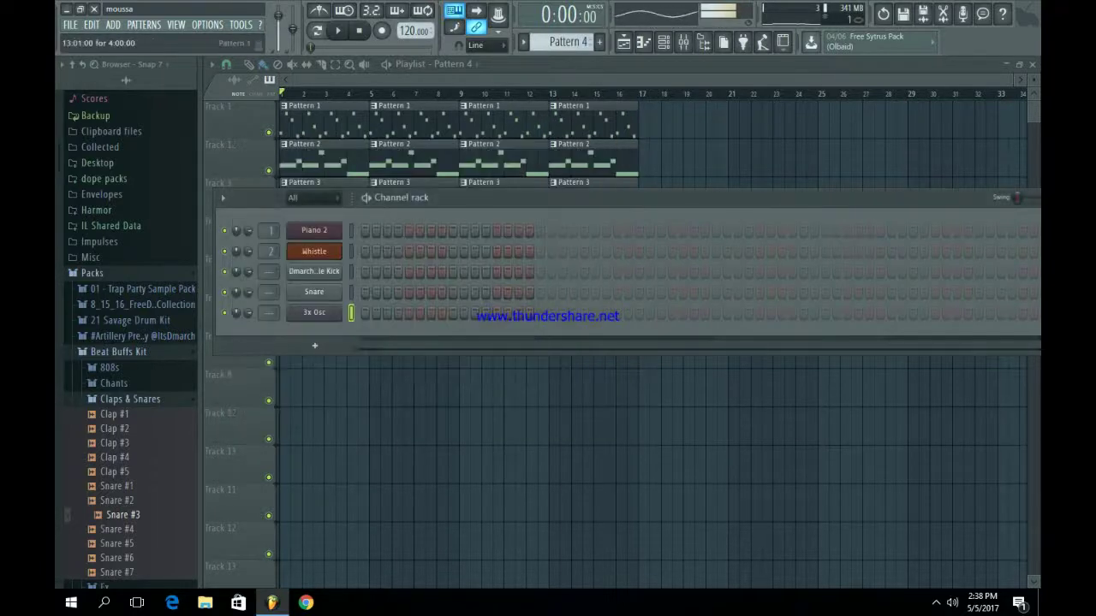
Copy the Double Kick steps from Pattern 3 and paste them into the 3x Osc channel of Pattern 4
key("KP_Subtract")
key("KP_Subtract")
key("KP_Add")
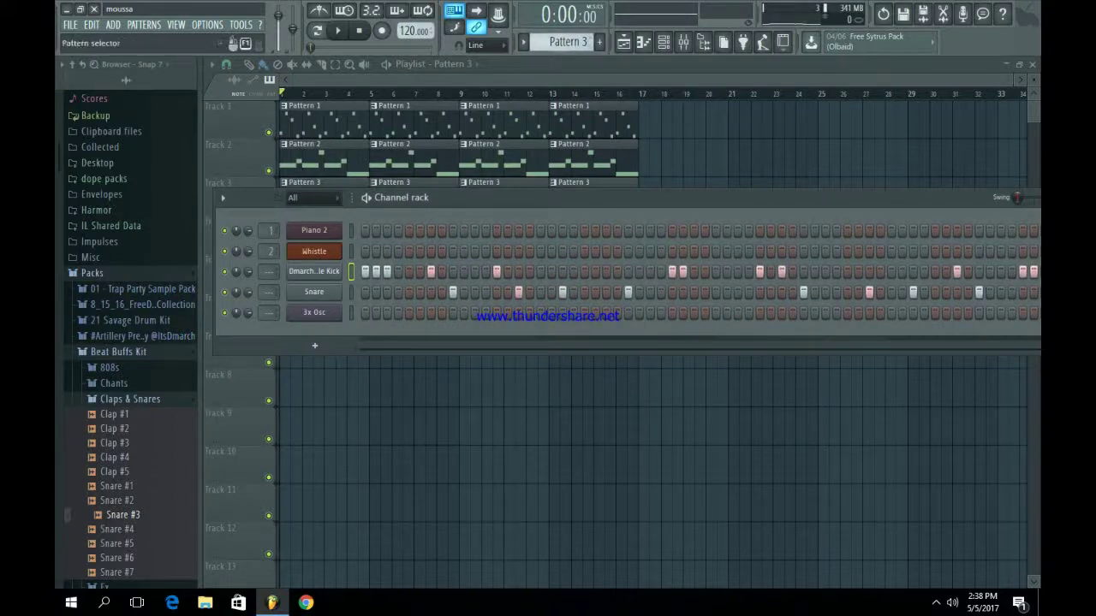
key("KP_Add")
key("KP_Subtract")
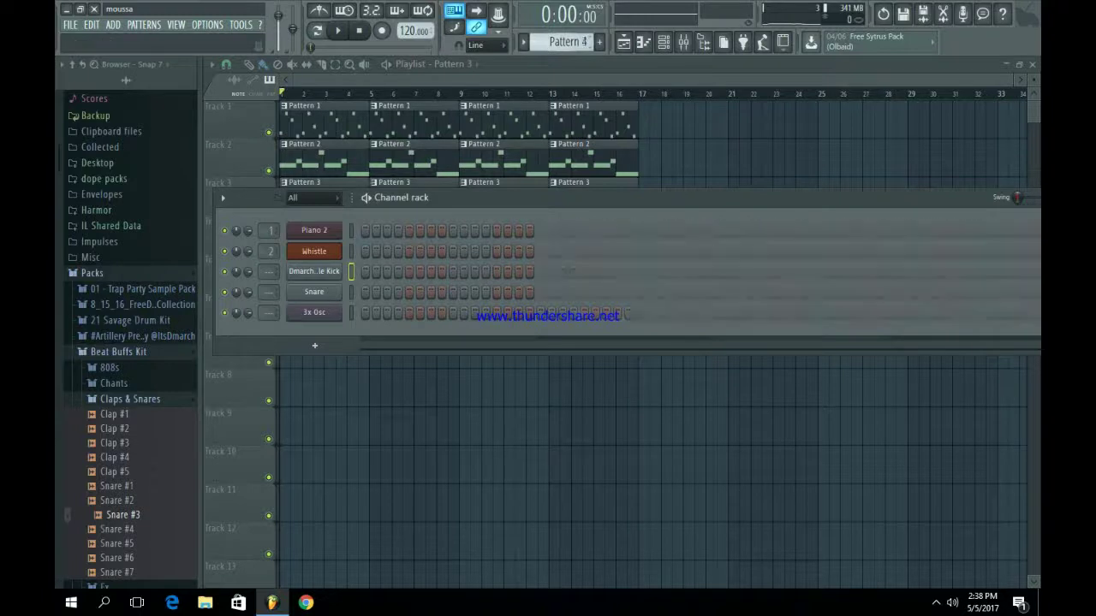
left_click(351, 312)
key("ctrl+v")
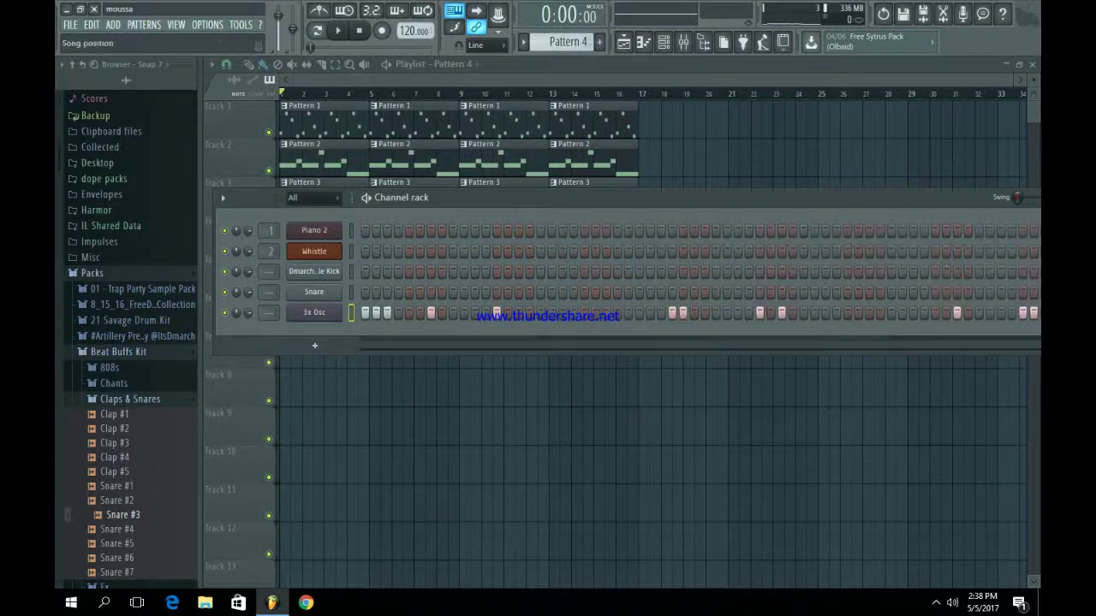
Extend the 3x Osc notes in the piano roll with legato and trim the end of the note before step 13
right_click(347, 310)
left_click(366, 312)
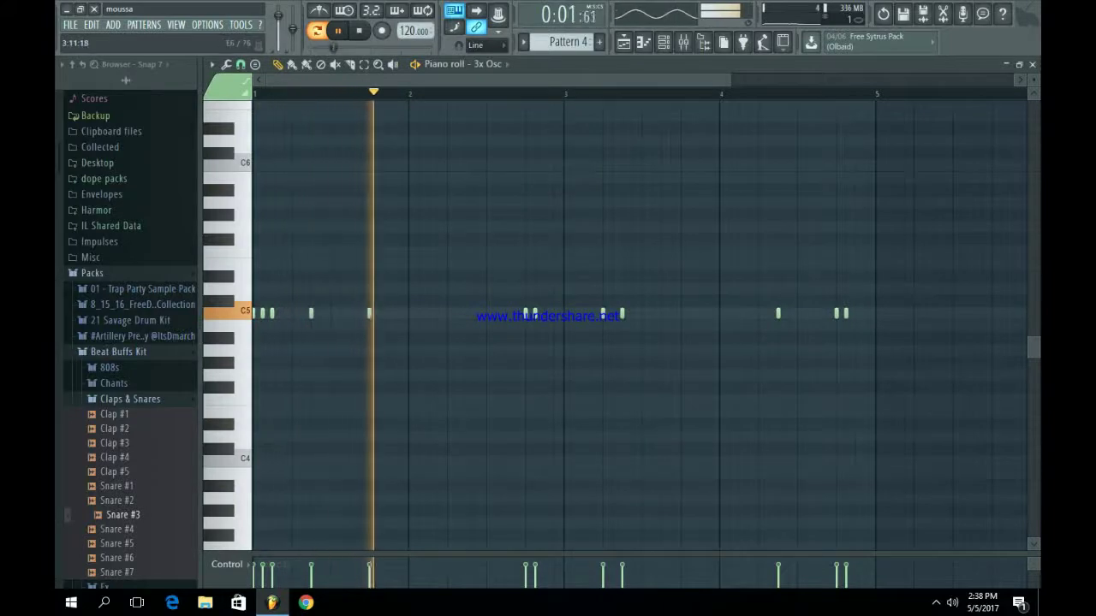
left_click_drag(728, 80, 439, 80)
key("ctrl+l")
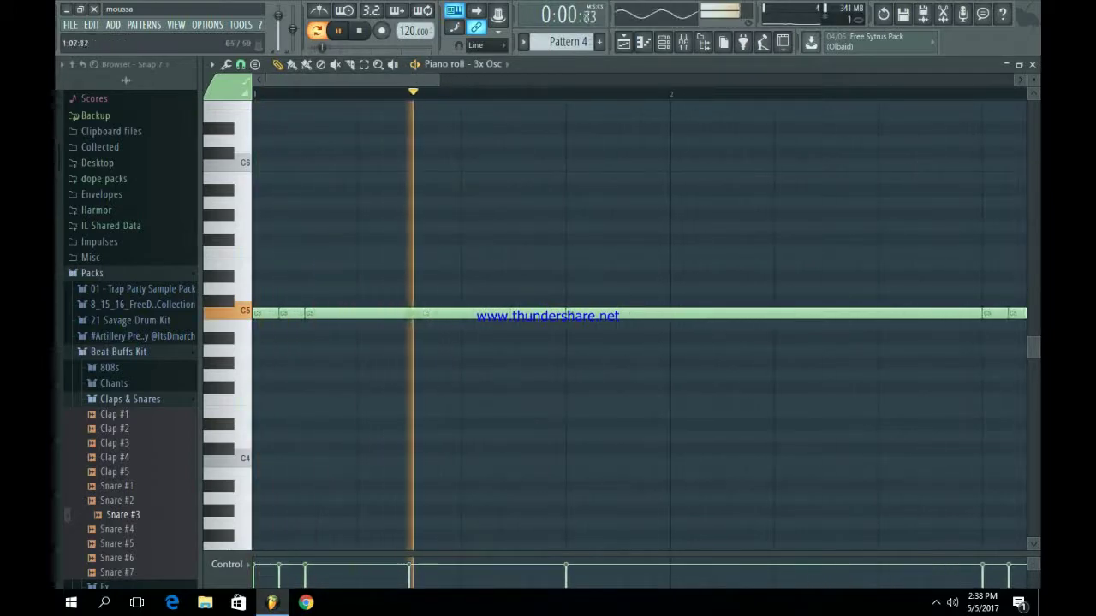
key("space")
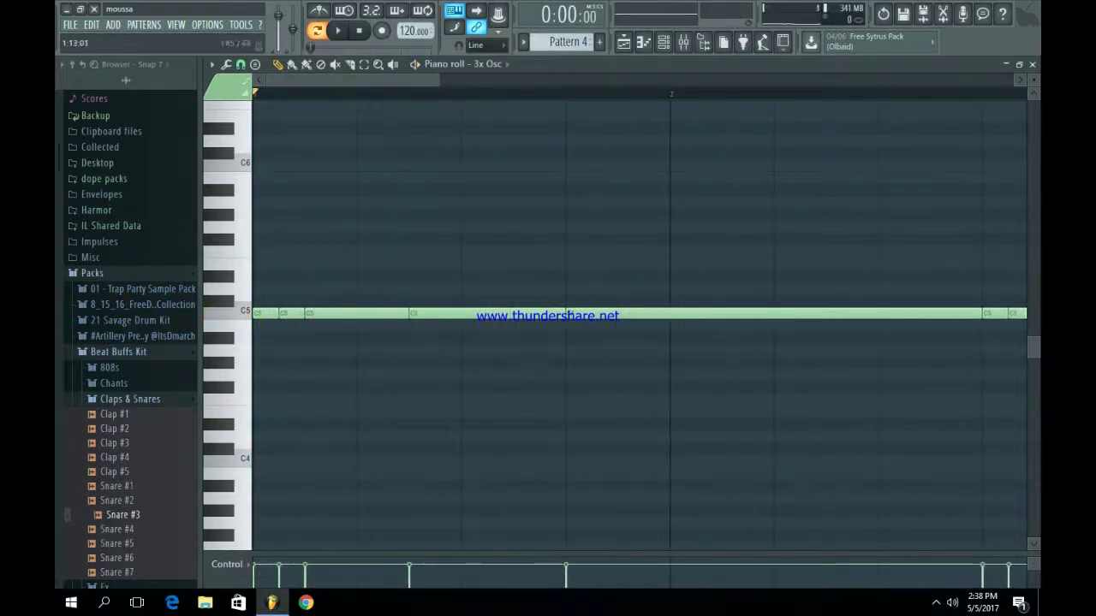
key("space")
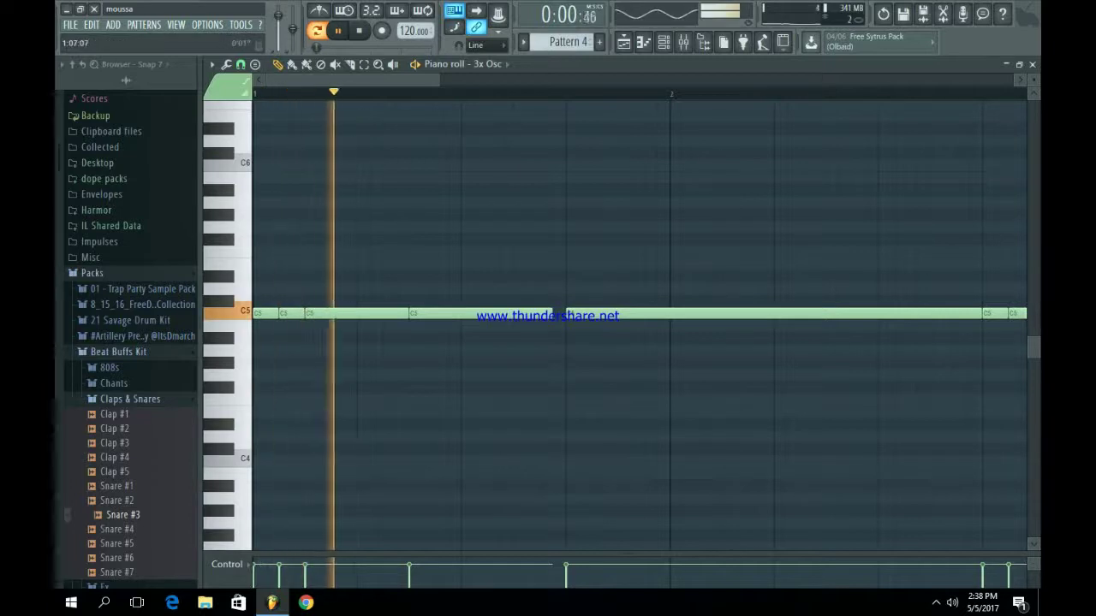
Shorten the long C5 note to the start of bar 2 and add one-beat C5 notes on beats 1 to 3 there
scroll(553, 315, "right", 5)
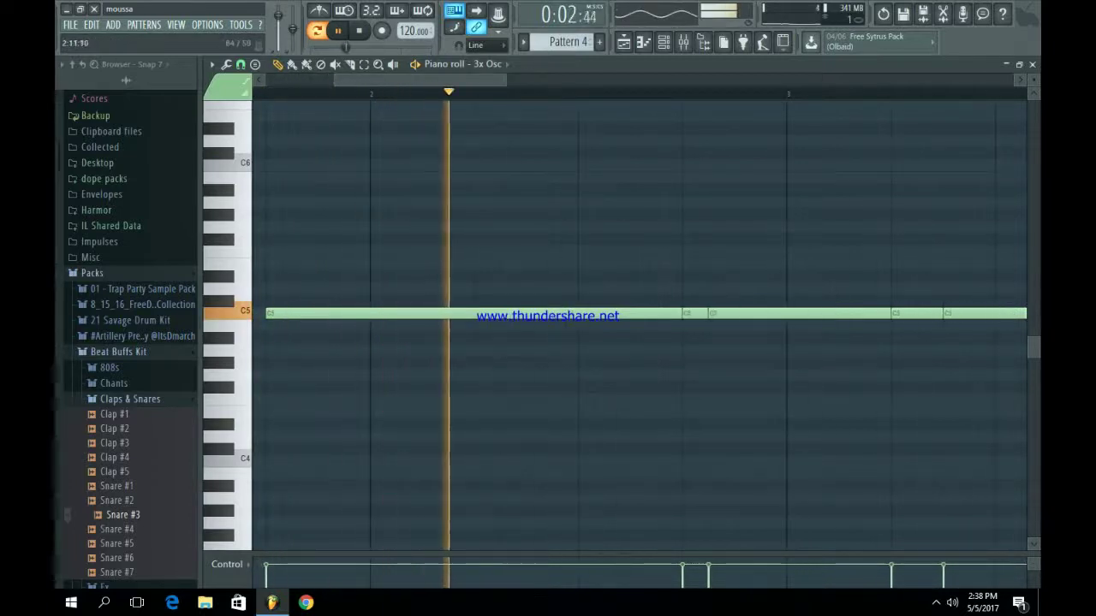
key("space")
left_click_drag(679, 314, 381, 321)
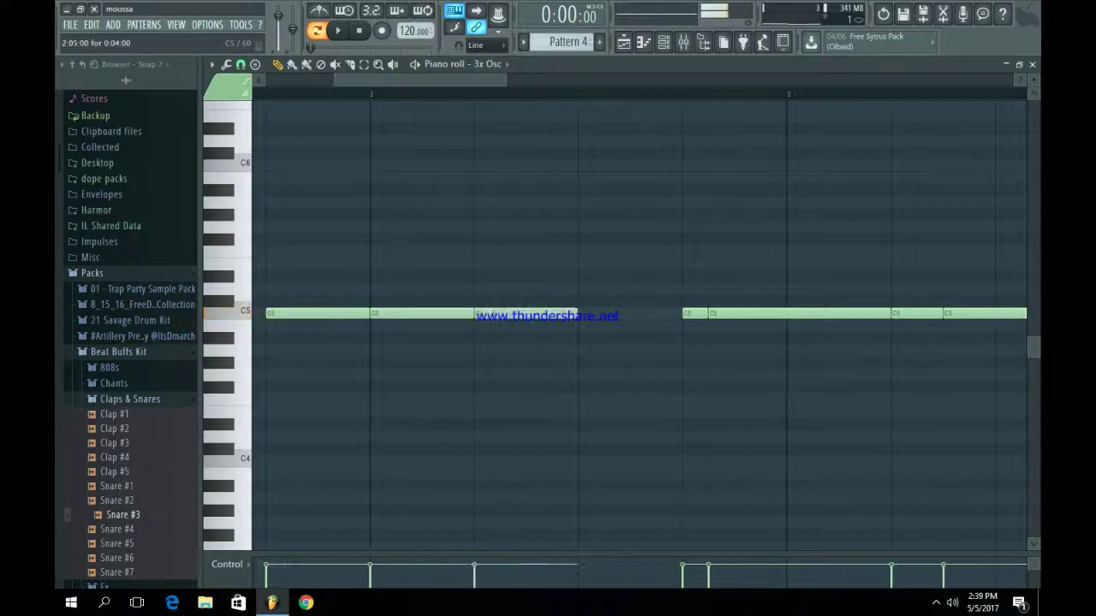
Add a C5 note at the start of bar 4 and replace the final short notes with one B4 note on its step 13
scroll(553, 314, "right", 5)
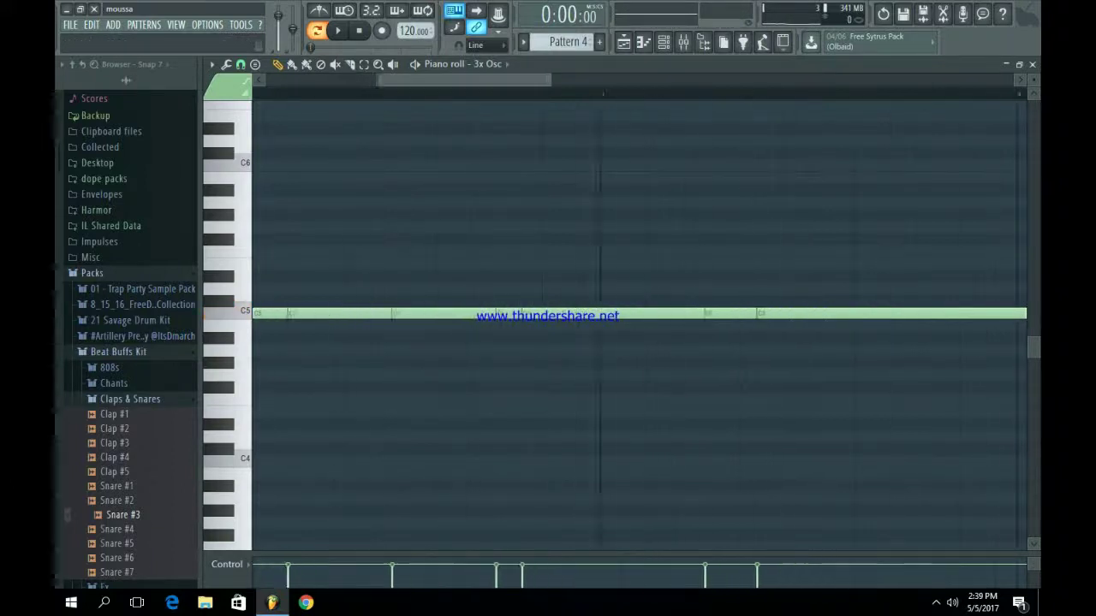
left_click_drag(574, 80, 698, 80)
left_click_drag(719, 315, 646, 315)
left_click(641, 314)
right_click(658, 325)
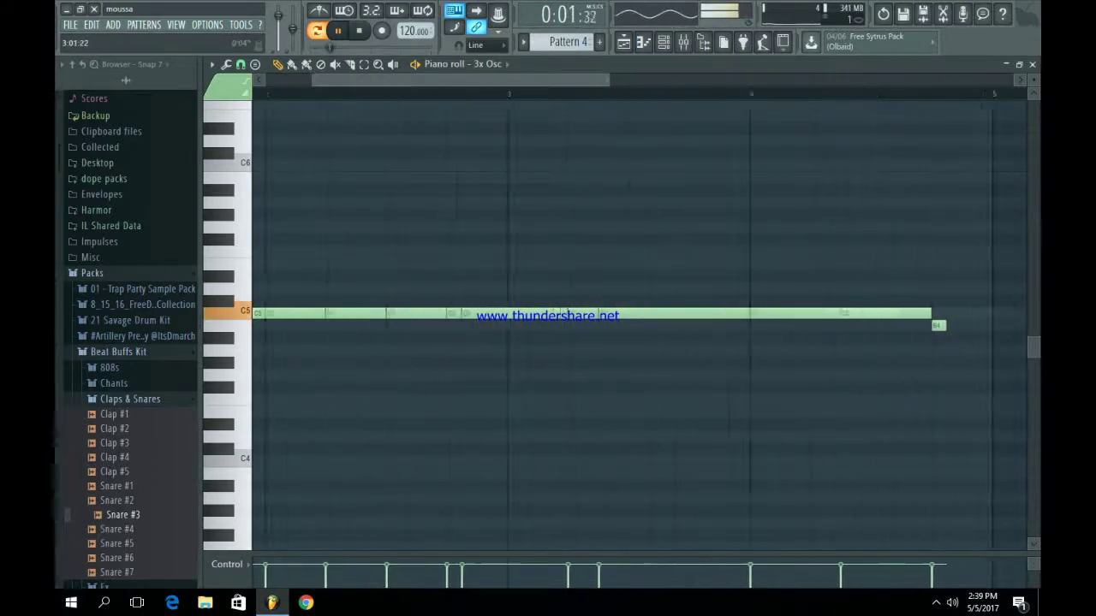
Transpose all the 3x Osc notes down one octave and play the pattern
key("space")
scroll(640, 325, "down", 3)
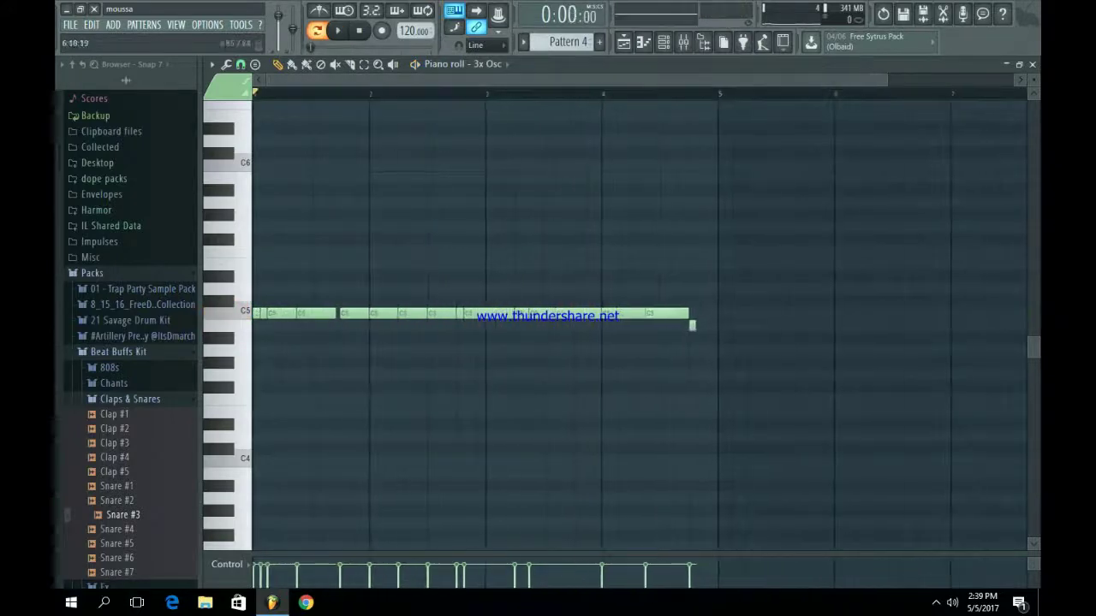
left_click_drag(768, 442, 254, 197)
key("ctrl+Down")
key("space")
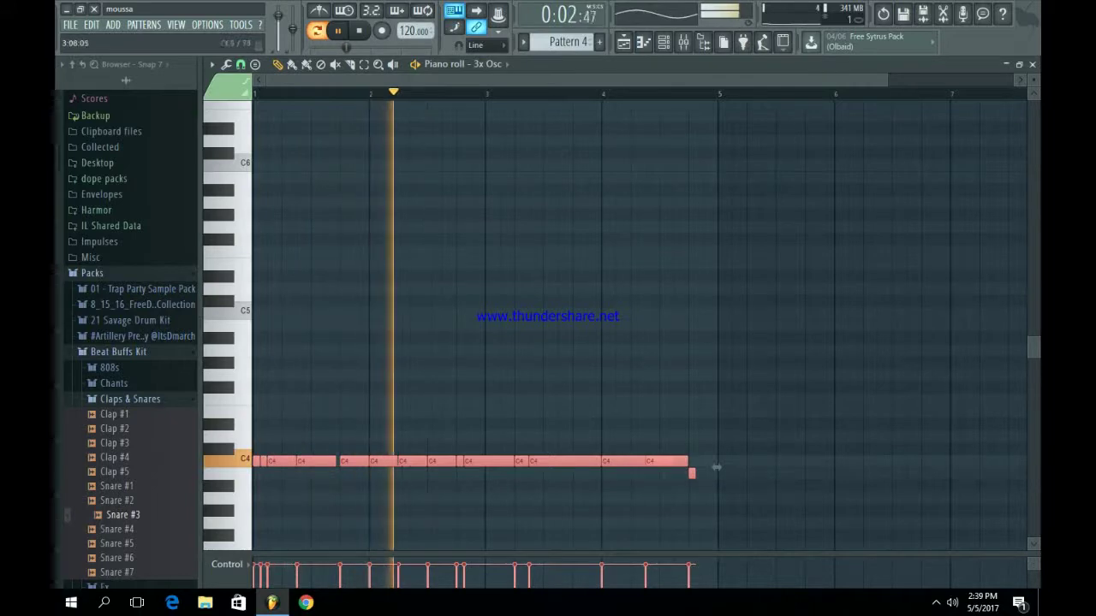
Place four consecutive Pattern 4 clips across bars 1 to 16 of Track 4 and switch playback to song mode
key("F5")
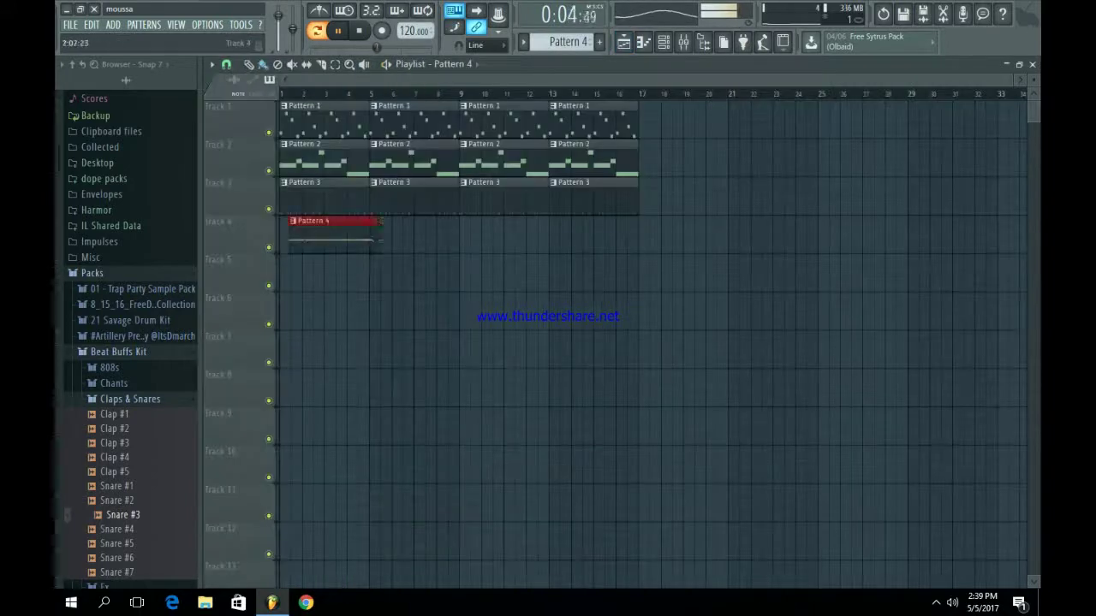
left_click_drag(312, 234, 576, 234)
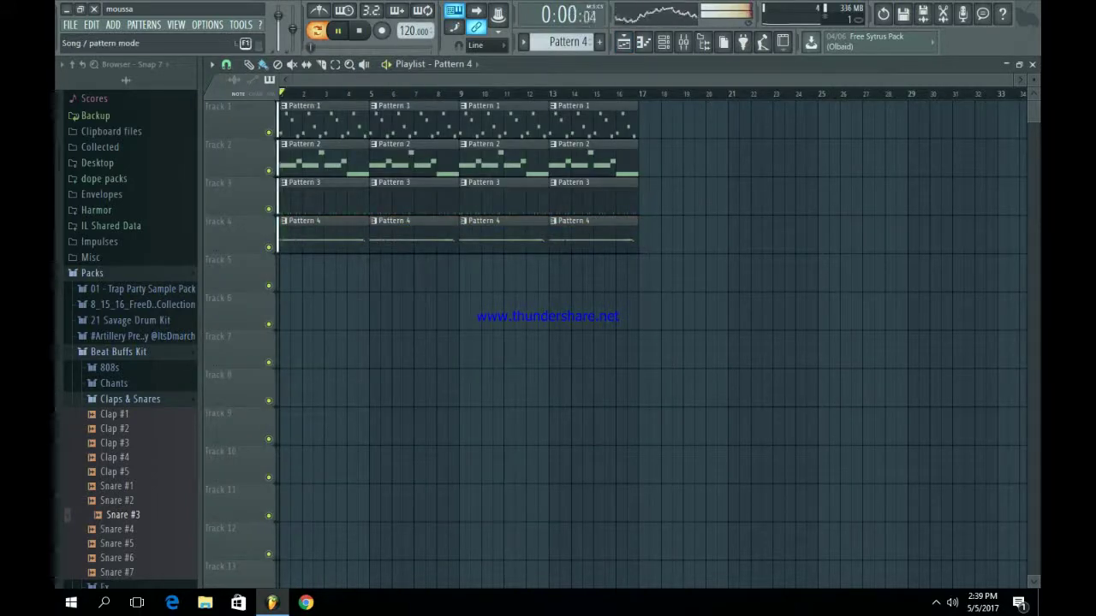
left_click(317, 30)
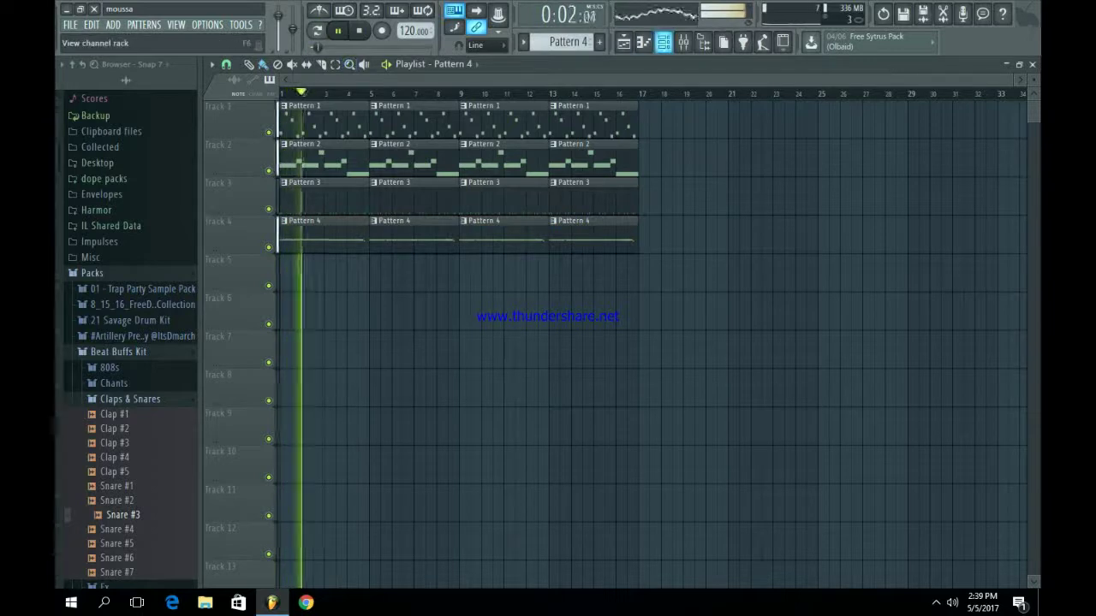
Listen to the arrangement with the added 3x Osc bass line and stop playback
left_click(663, 42)
left_click(664, 42)
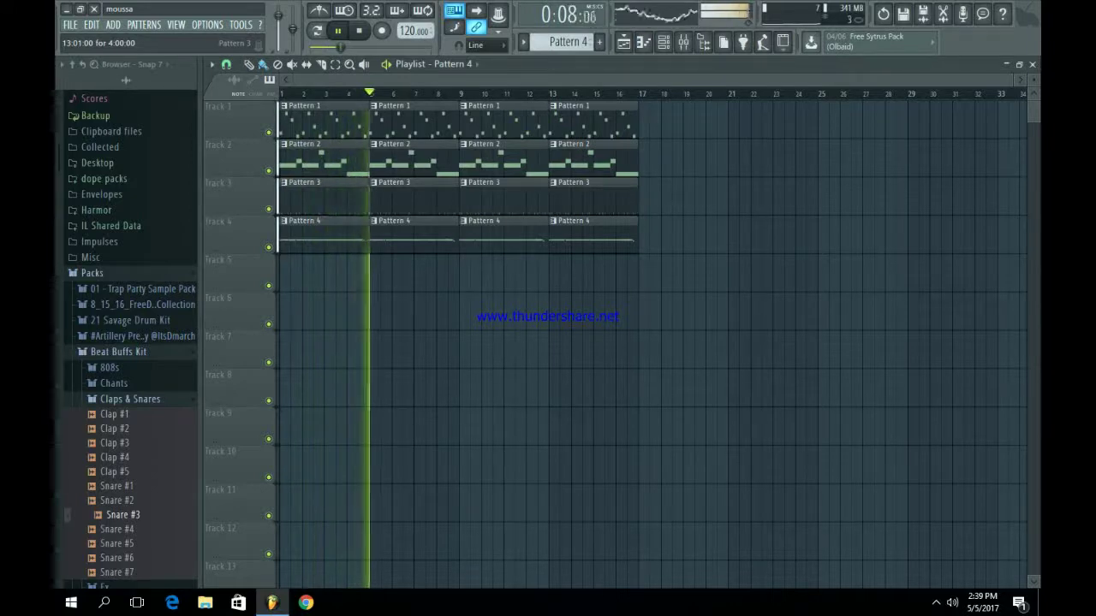
key("space")
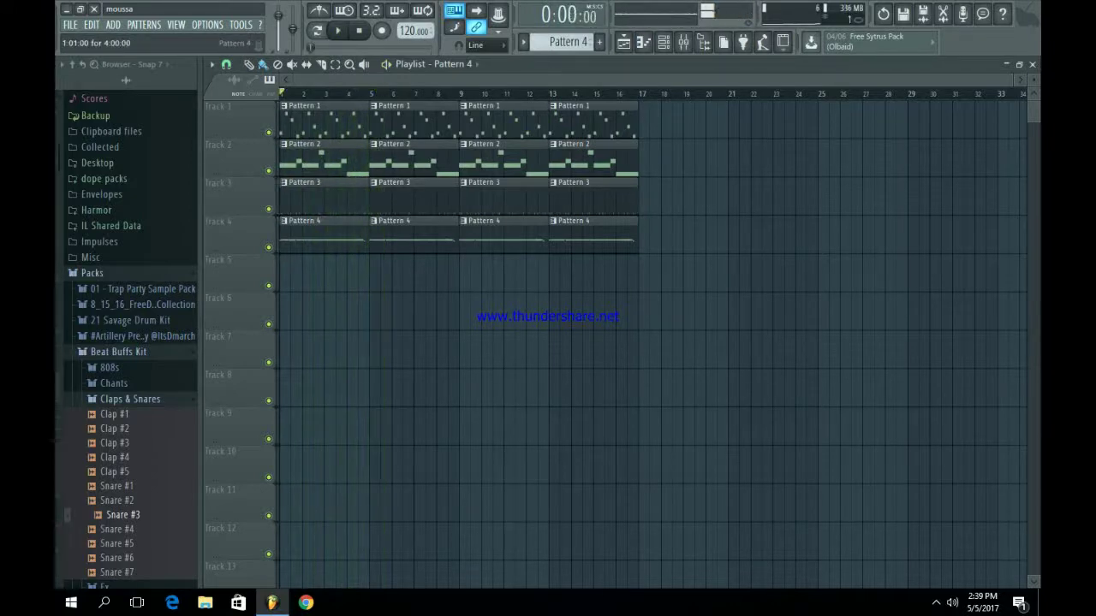
Enlarge the velocity lane of the 3x Osc notes and raise their velocities to about 83%
key("F7")
left_click_drag(546, 79, 267, 80)
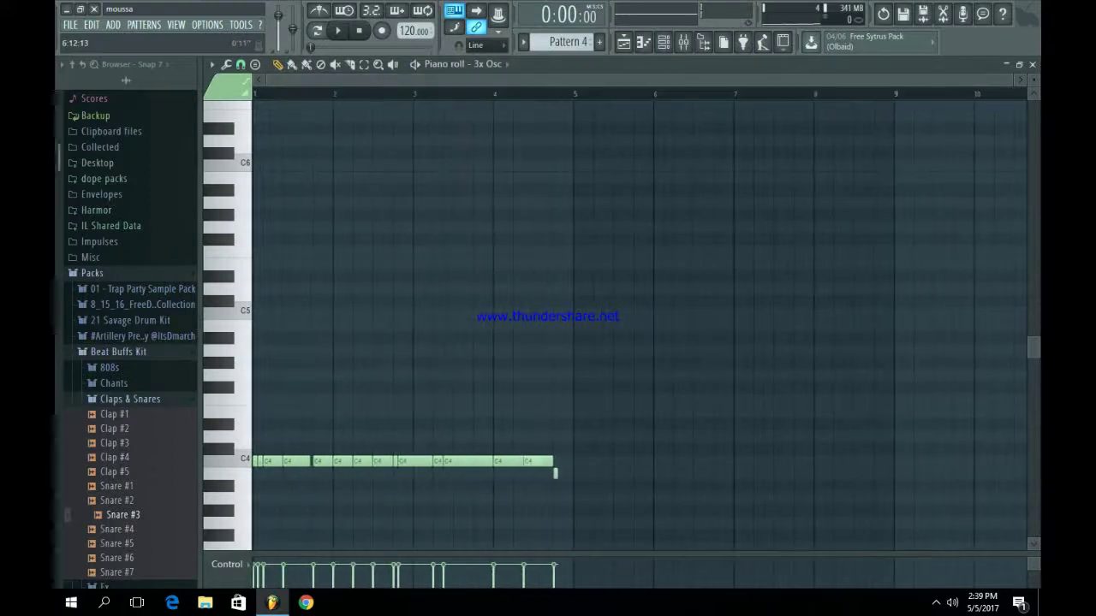
left_click_drag(554, 556, 555, 239)
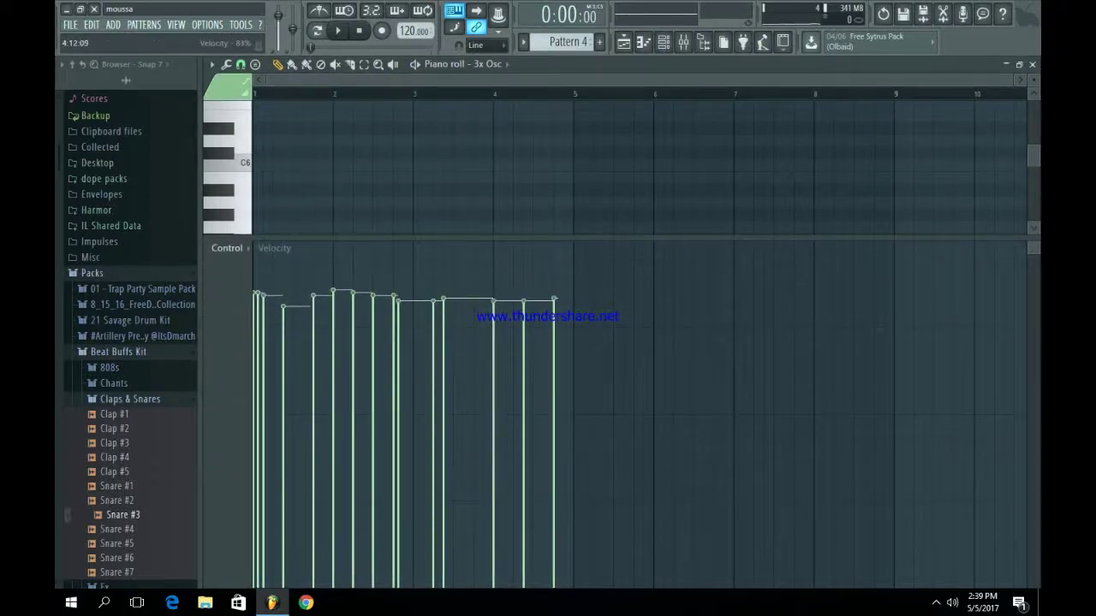
Inspect the Piano 2 and Whistle instrument settings in turn and play the arrangement from the start
key("F6")
left_click(315, 230)
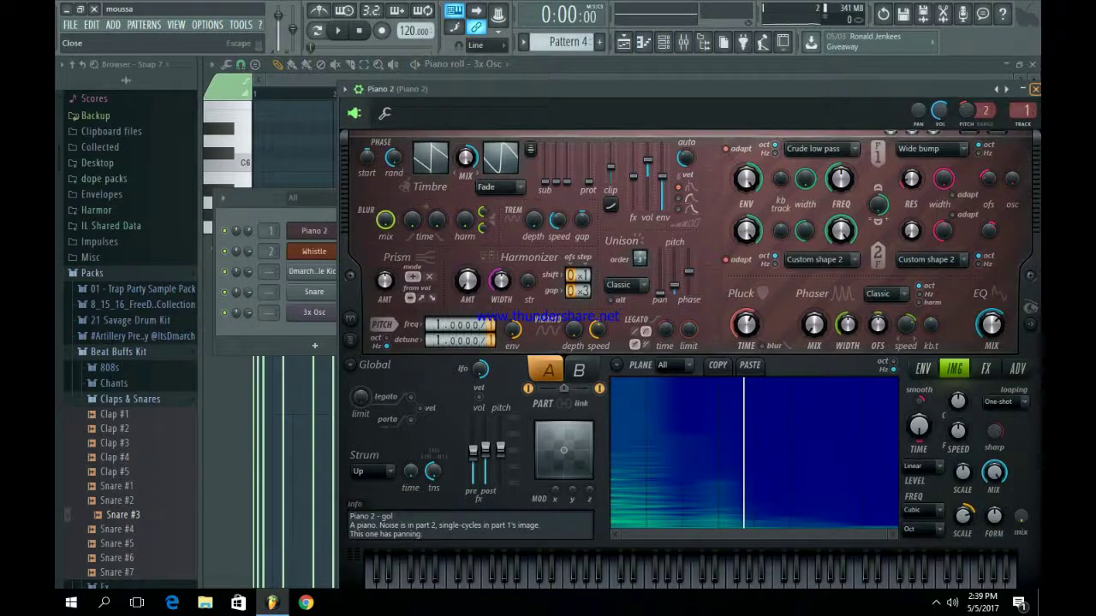
left_click(1035, 89)
left_click(314, 251)
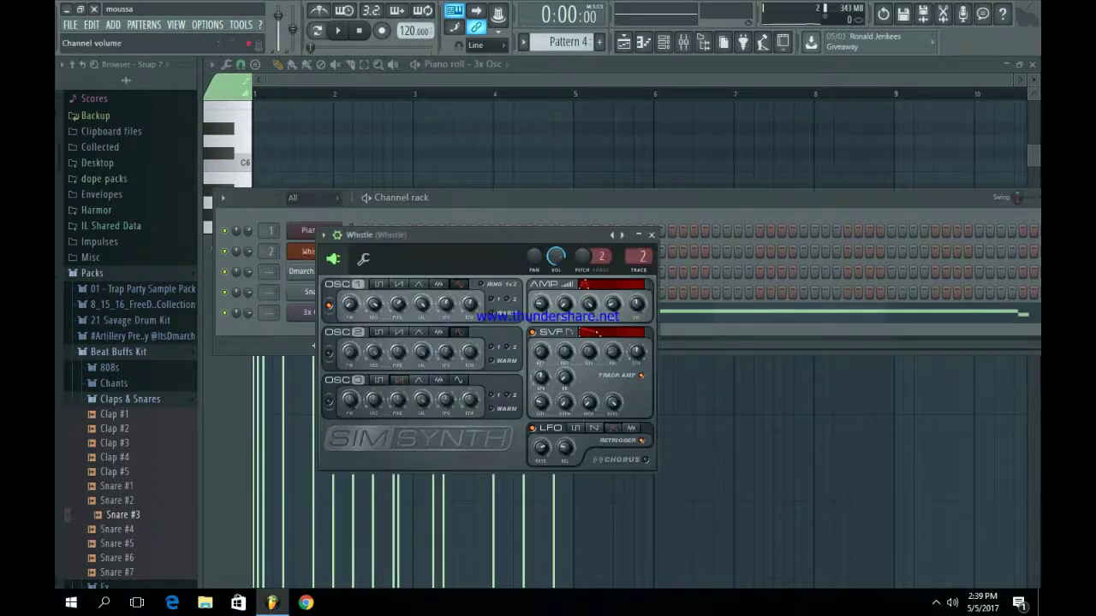
key("space")
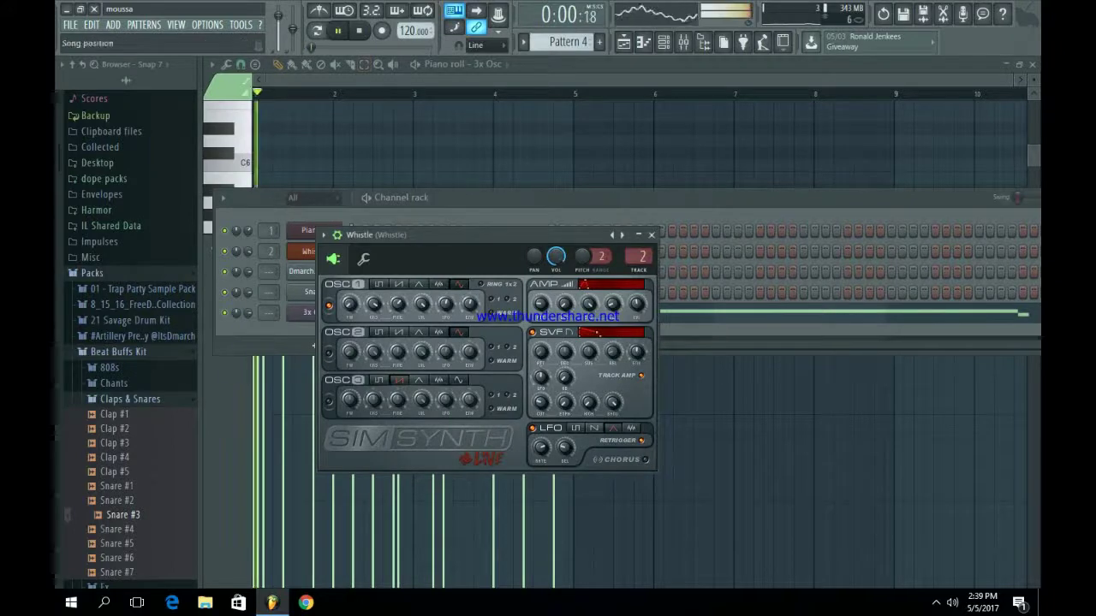
left_click(651, 234)
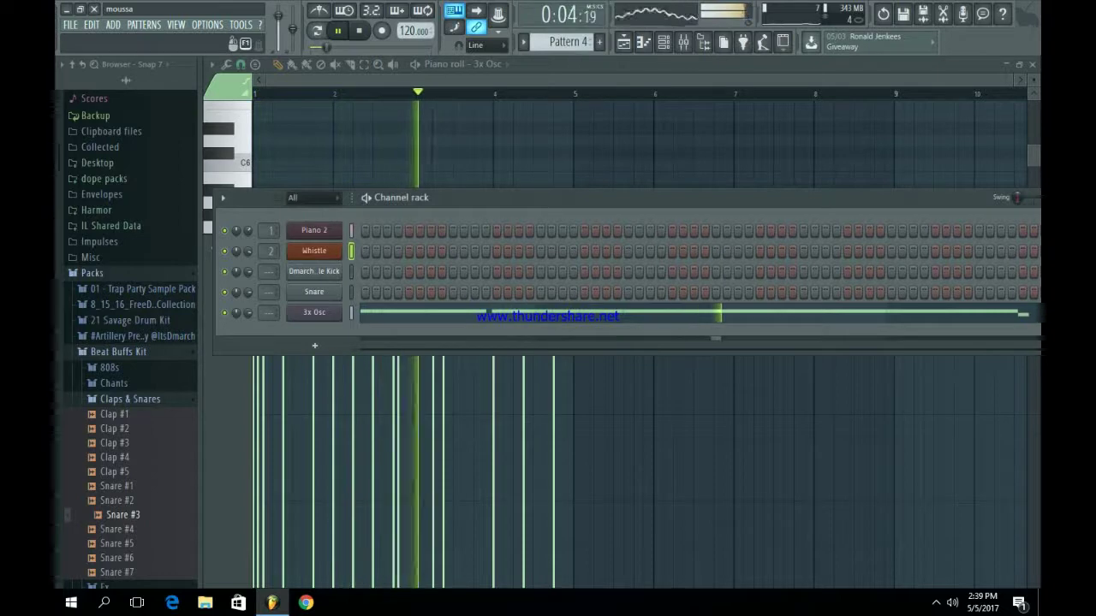
Switch to the new empty Pattern 5 and reposition the channel rack over the playlist
left_click(664, 41)
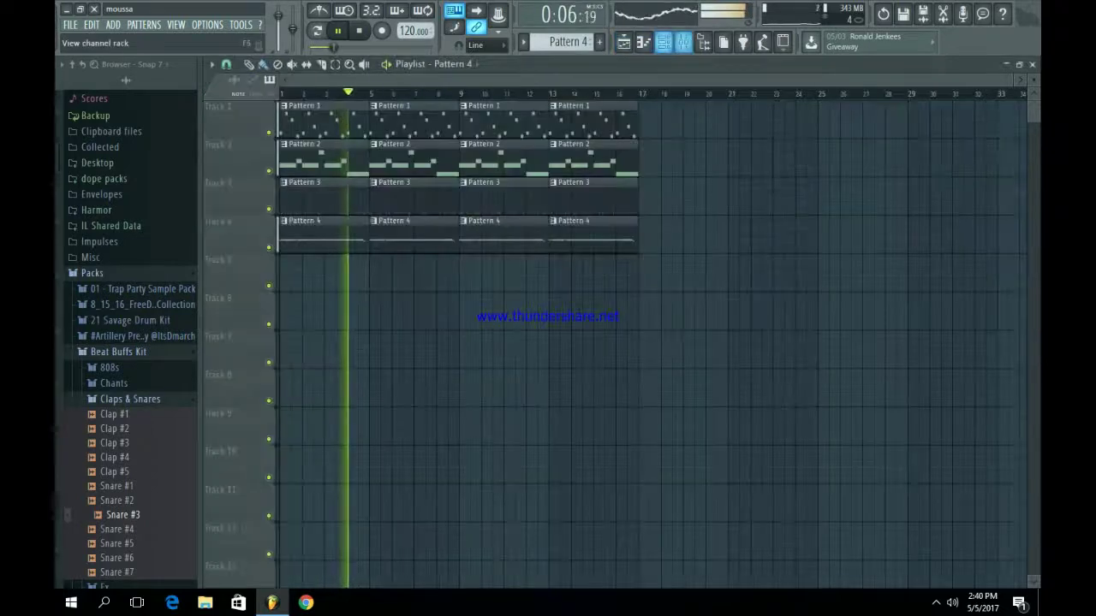
left_click(663, 41)
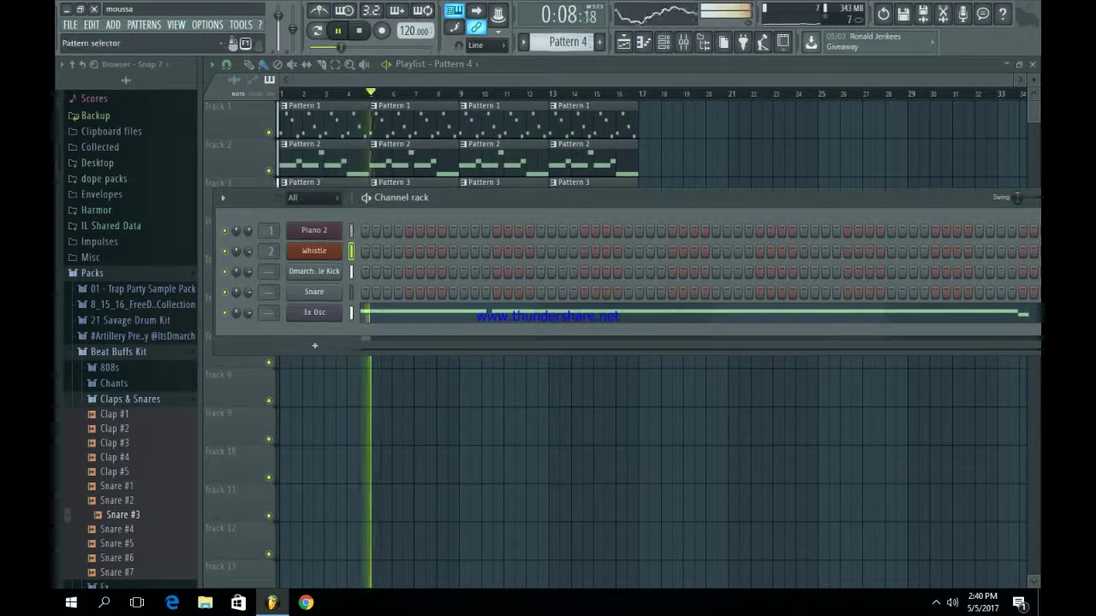
left_click(599, 42)
left_click_drag(505, 198, 562, 154)
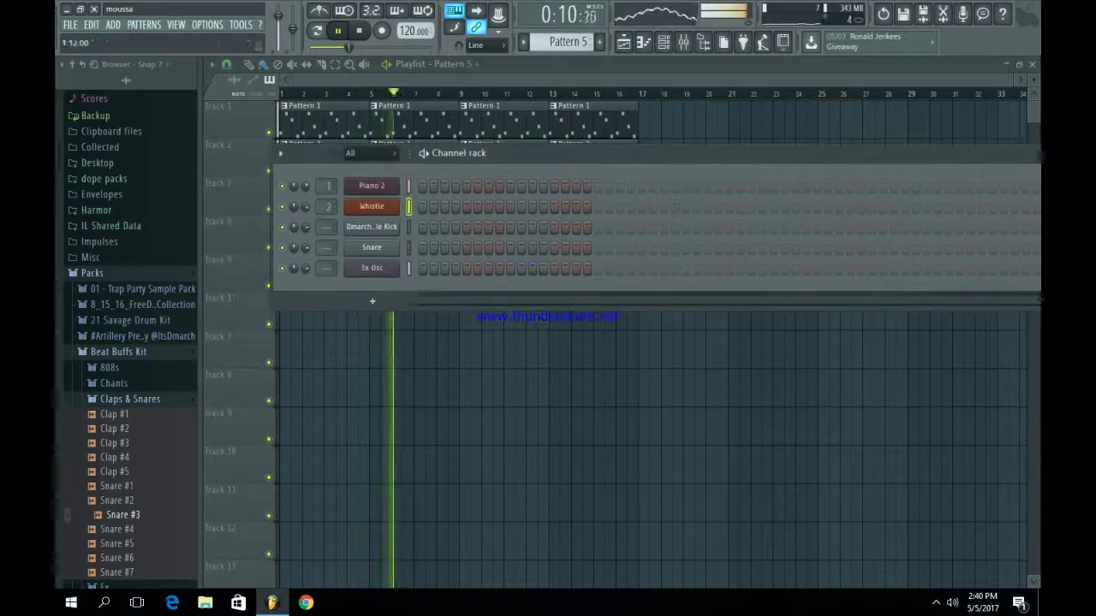
Stop playback, audition the Beat Buffs Kit hi-hat samples and load Hihat #2 into a new channel
left_click(130, 399)
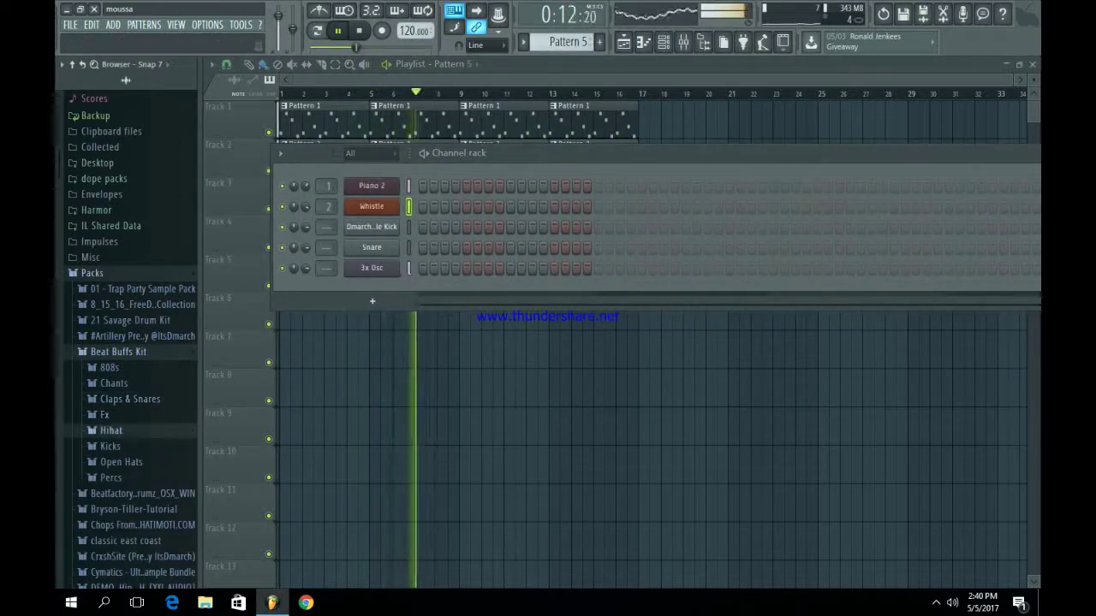
left_click(111, 430)
key("space")
left_click(118, 461)
left_click(122, 475)
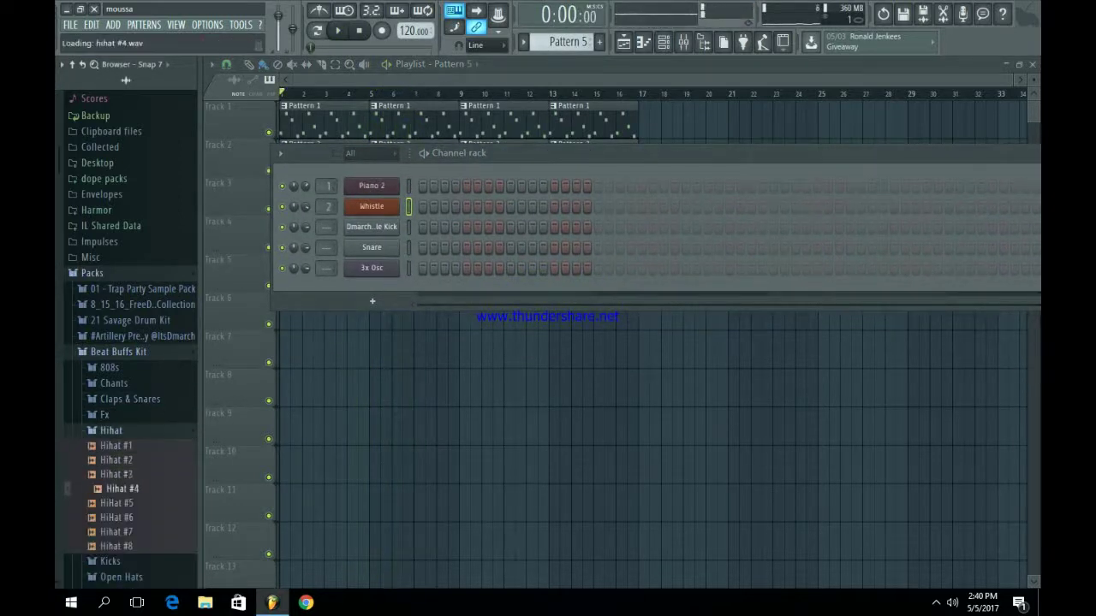
right_click(120, 459)
left_click(179, 457)
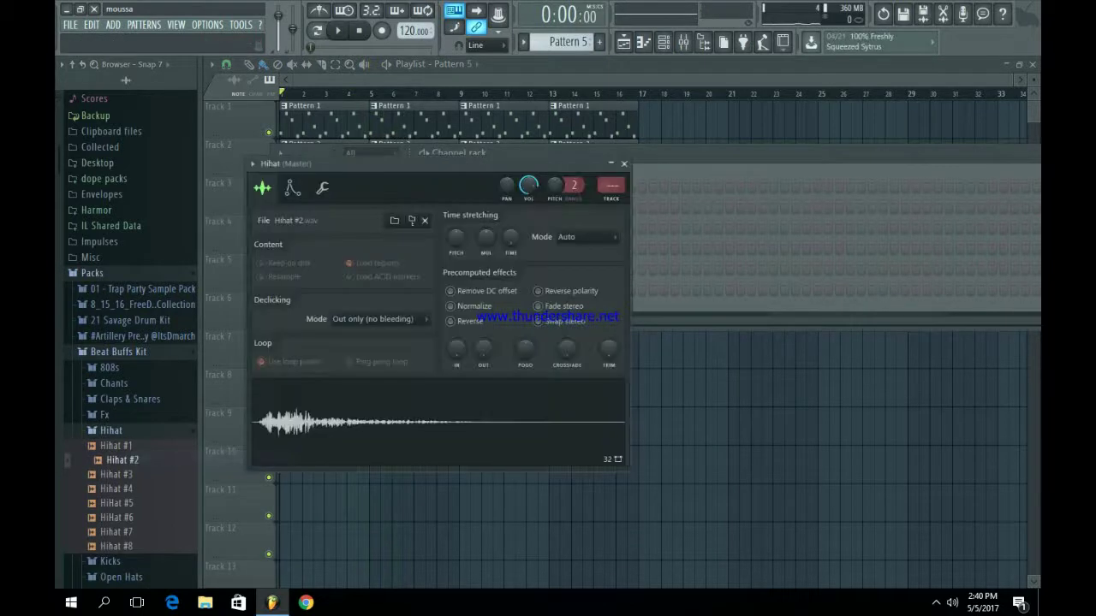
Audition the kit's open hats, load Open Hat #3 into a new channel and close the sampler windows
left_click(111, 430)
left_click(122, 462)
left_click(128, 506)
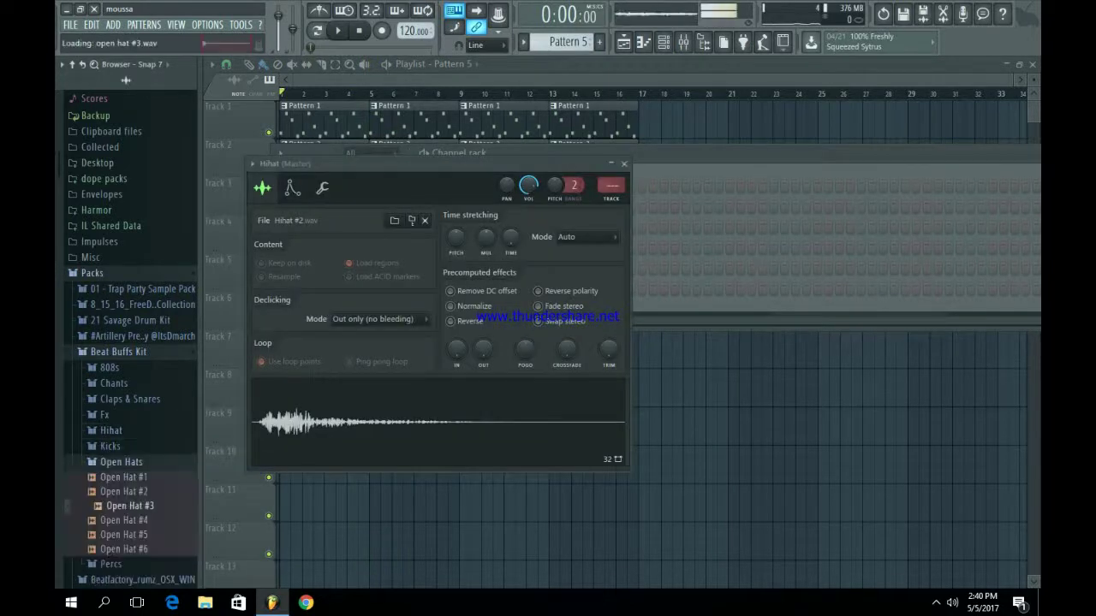
right_click(128, 506)
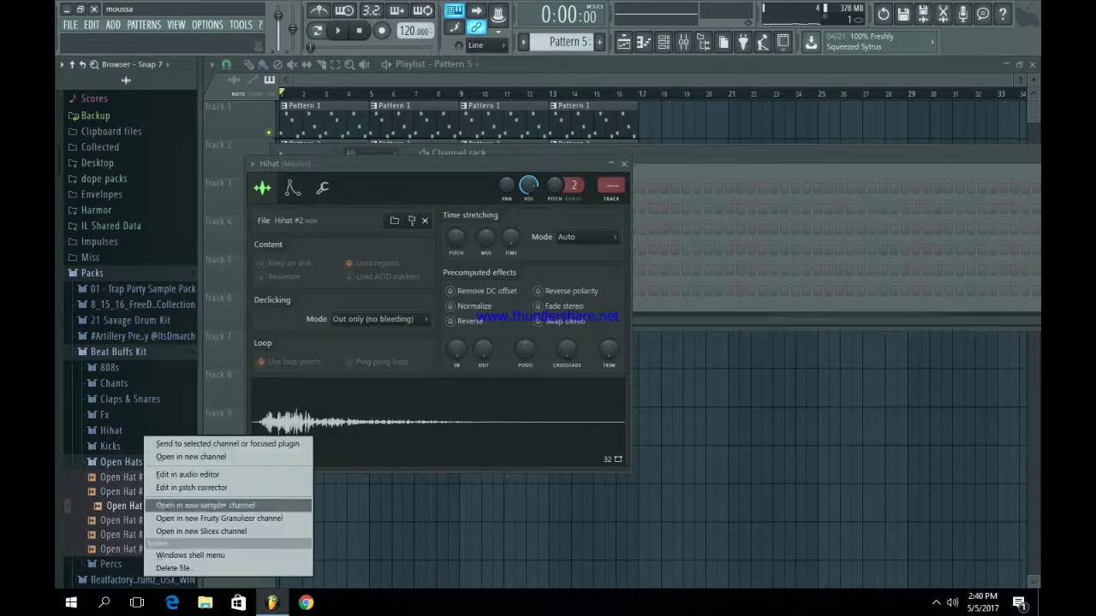
left_click(179, 453)
left_click(641, 181)
left_click(623, 164)
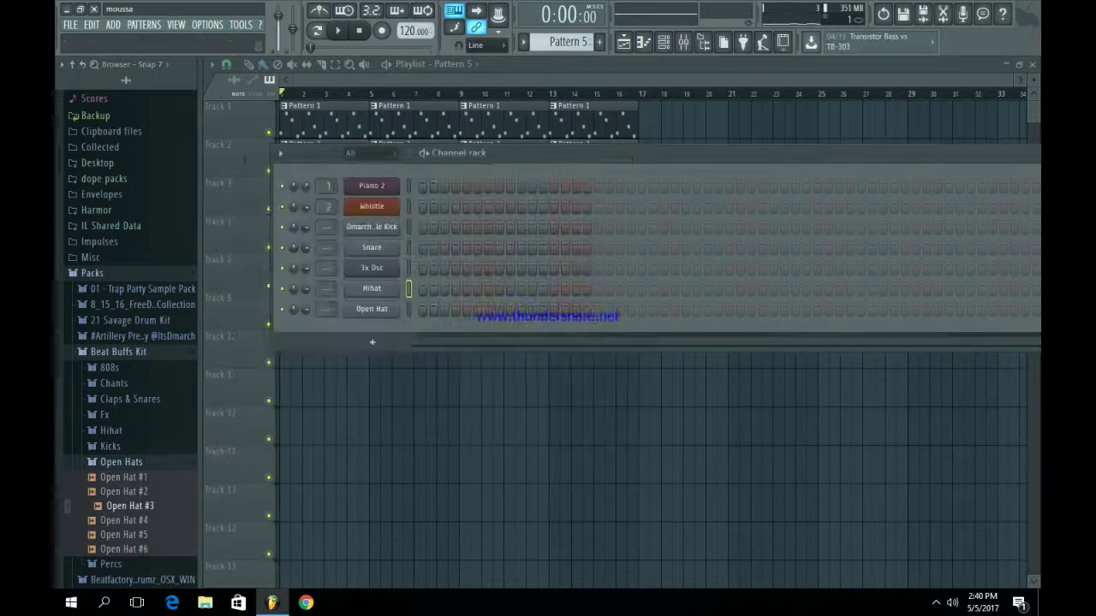
Fill every second step of the Hihat channel and set its time stretching to Resample mode with the stretch time at none
right_click(372, 289)
left_click(548, 315)
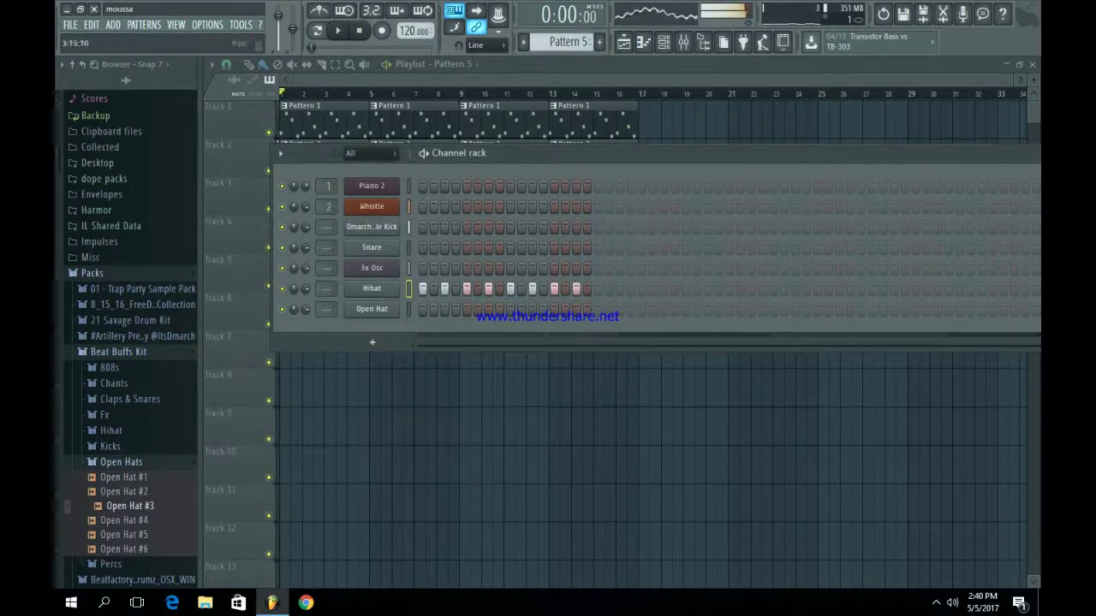
left_click(372, 288)
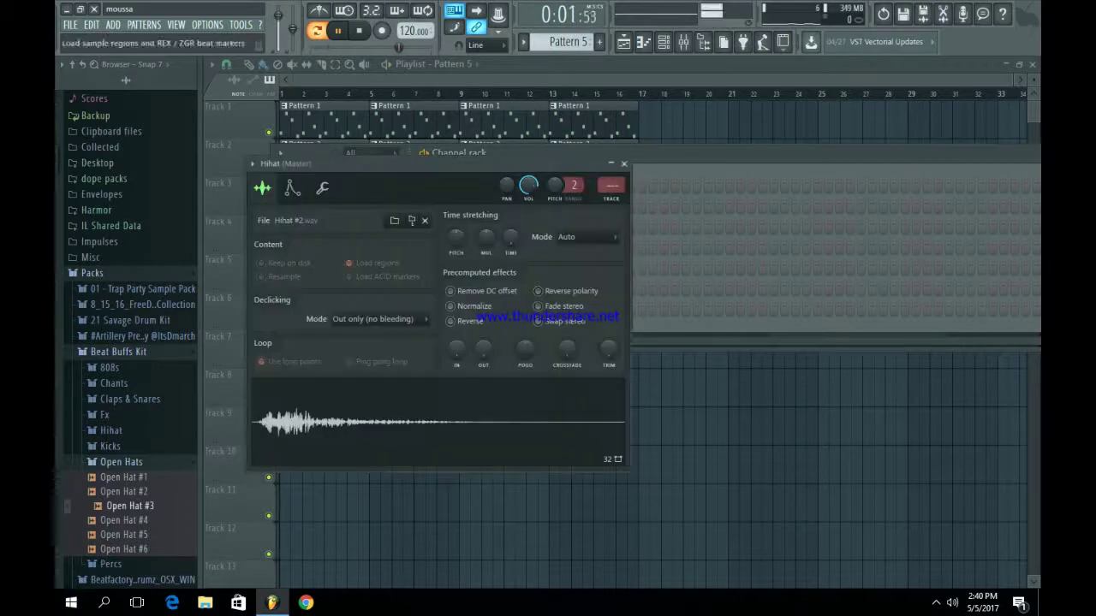
left_click(586, 237)
left_click(581, 263)
right_click(515, 237)
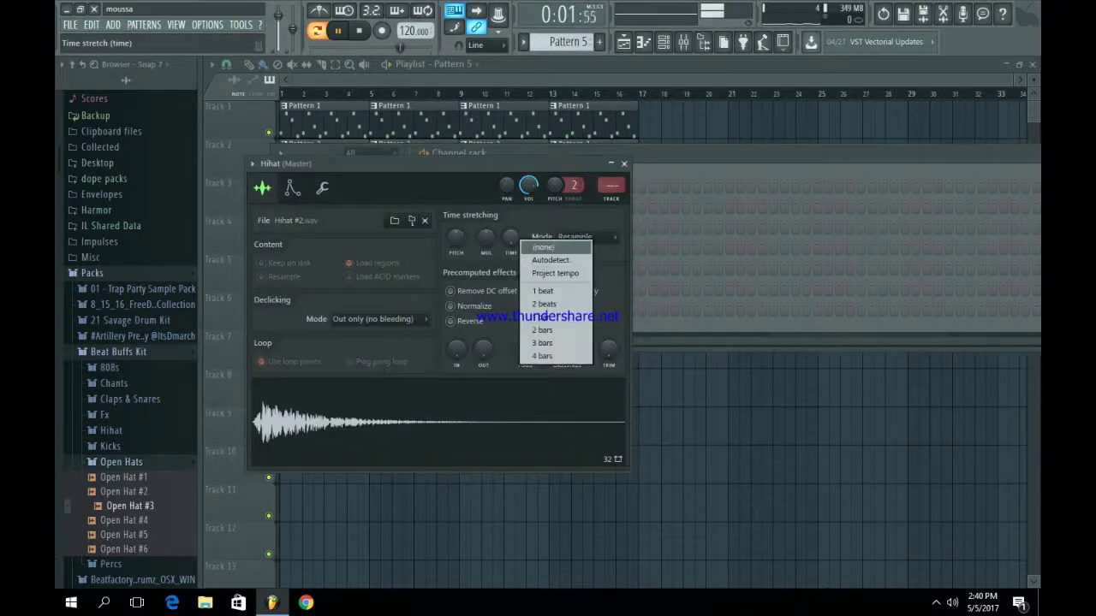
left_click(548, 247)
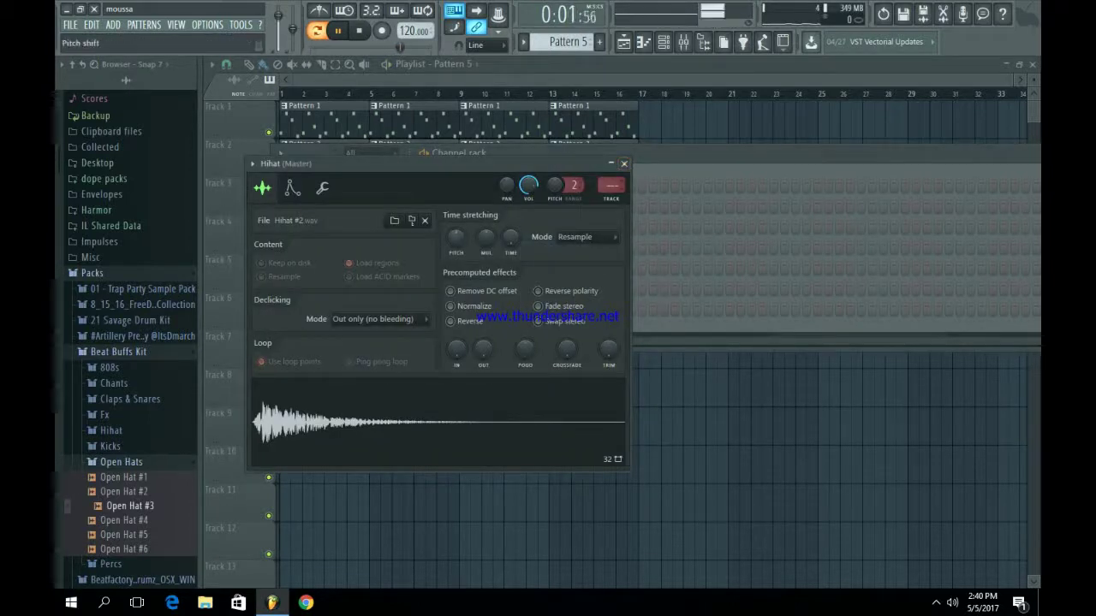
right_click(459, 239)
left_click(485, 247)
left_click(624, 163)
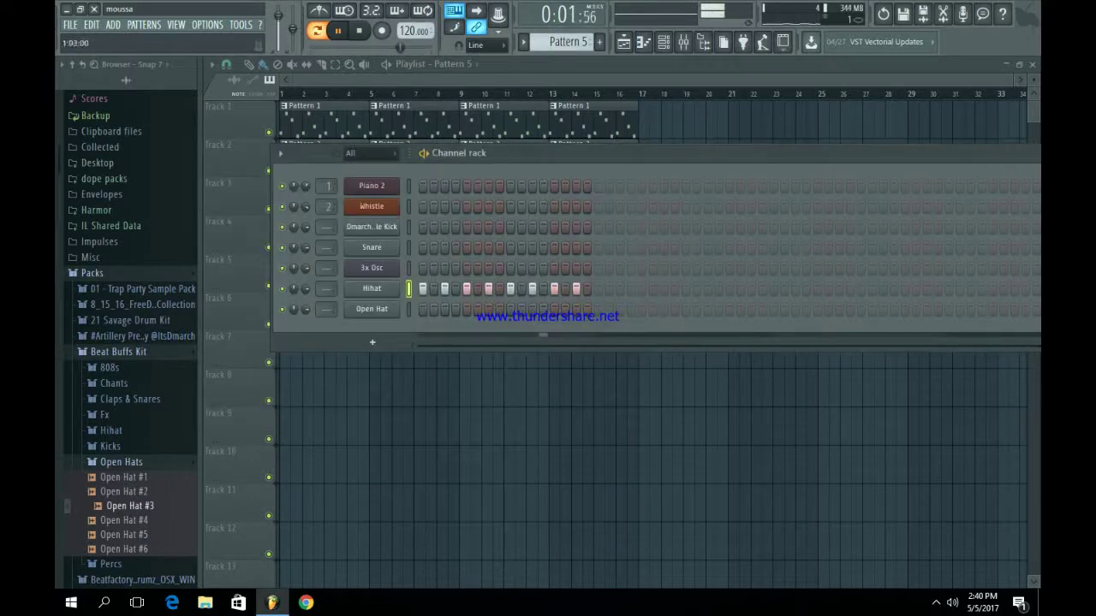
Add a hi-hat hit on step 2 and show the Hihat notes enlarged in the piano roll with a smaller velocity lane
right_click(351, 284)
left_click(377, 287)
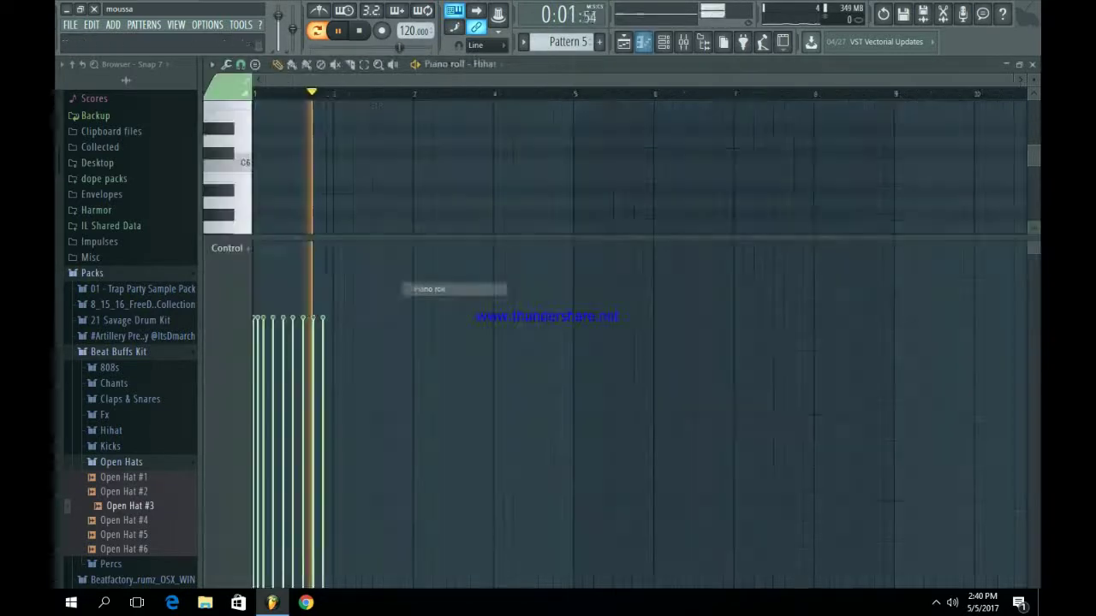
left_click_drag(403, 230, 403, 350)
right_click(402, 260)
left_click_drag(1034, 253, 1034, 237)
left_click_drag(1013, 79, 688, 80)
scroll(616, 322, "up", 4)
scroll(583, 291, "down", 2)
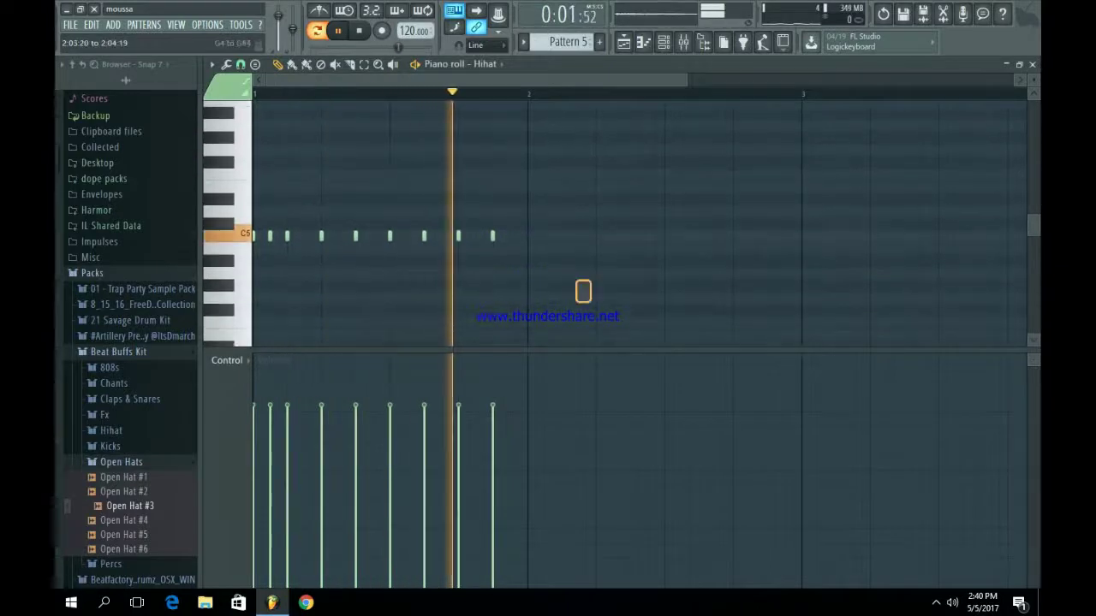
Duplicate the bar 1 hi-hat notes into bar 2 and add B4 notes on steps 14 and 16 of bar 2
key("ctrl+a")
key("ctrl+b")
key("space")
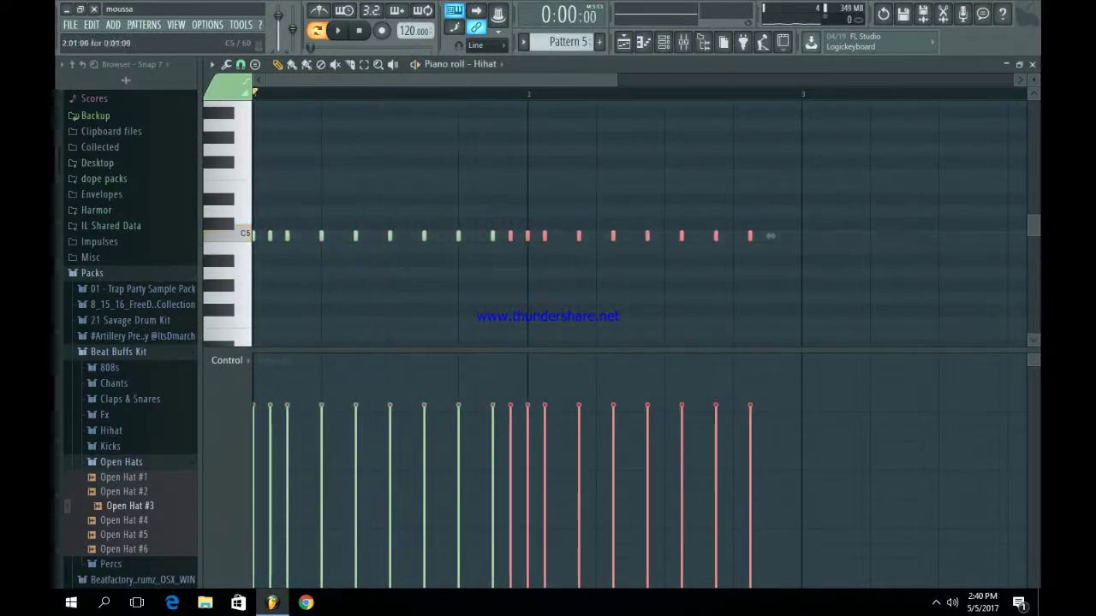
key("ctrl+d")
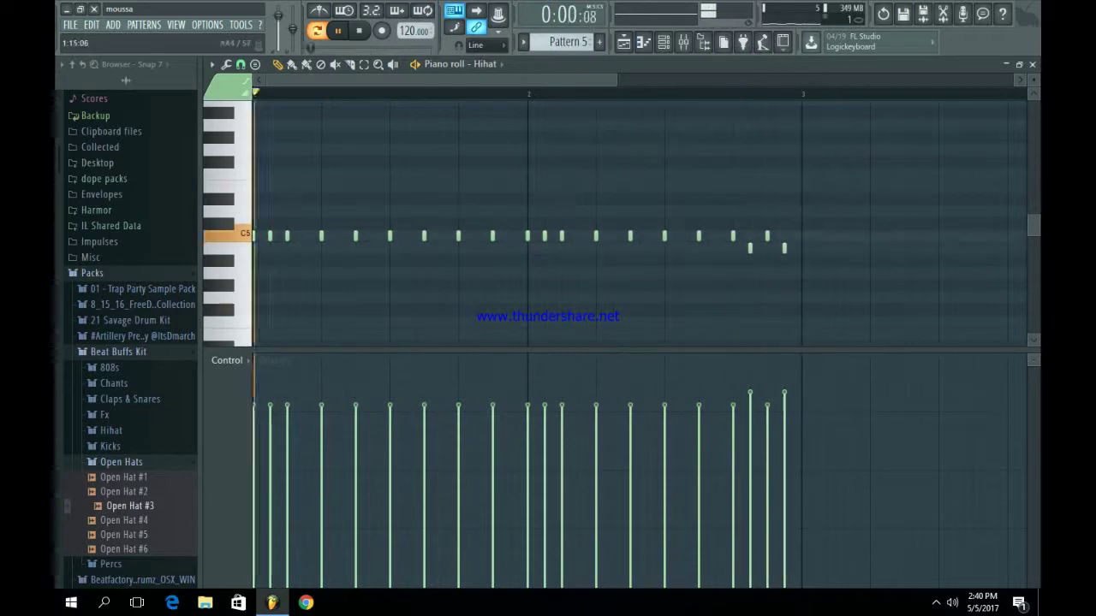
Stop playback and place eight consecutive Pattern 5 clips across bars 1 to 16 of Track 5
key("F5")
key("space")
left_click_drag(296, 274, 603, 274)
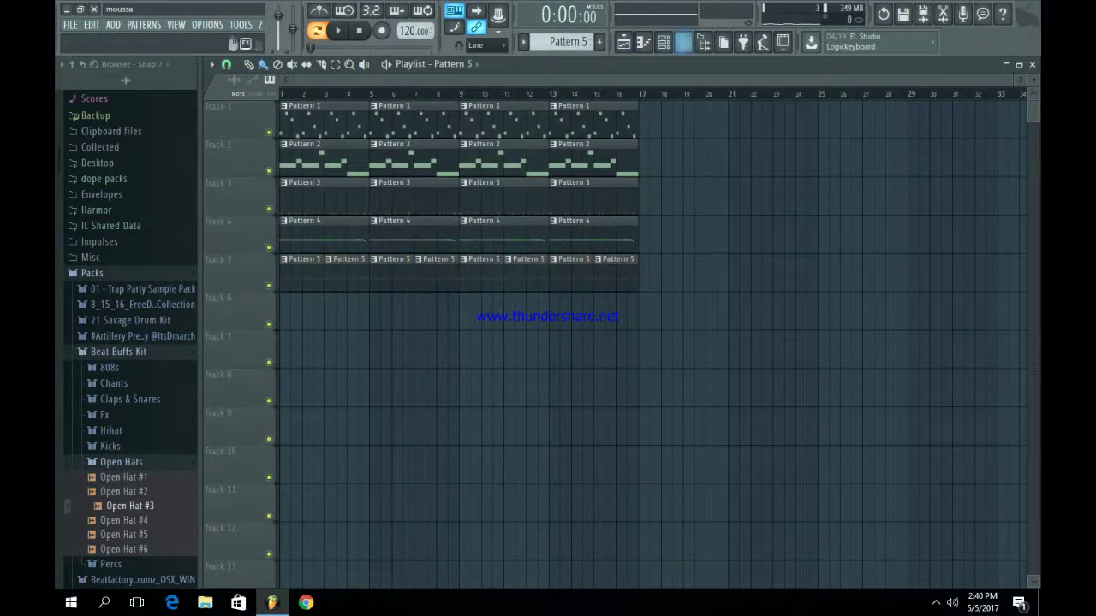
Play Pattern 5 and add Open Hat hits on steps 9 and 25
left_click(664, 42)
key("space")
left_click(467, 309)
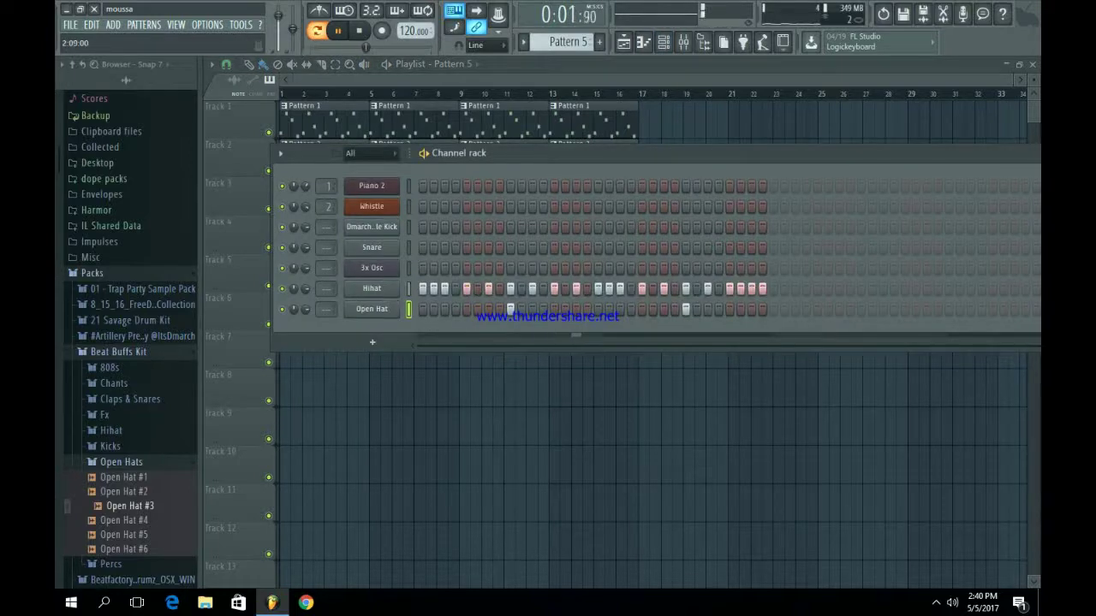
key("F6")
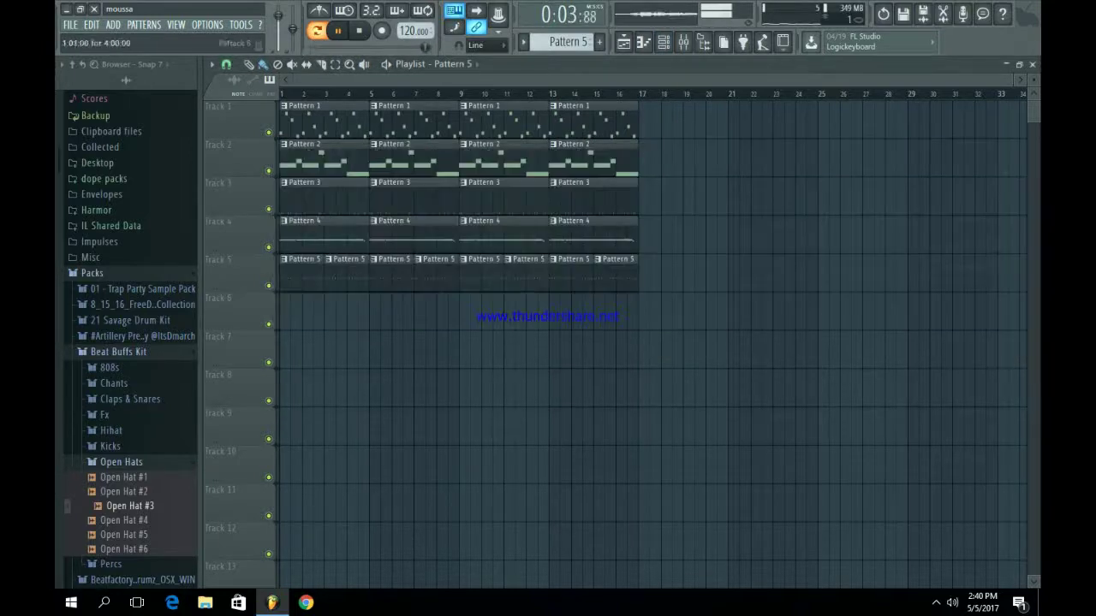
Play the song and route the kick, snare, 3x Osc, Hihat and Open Hat channels to mixer tracks starting from track 3
key("space")
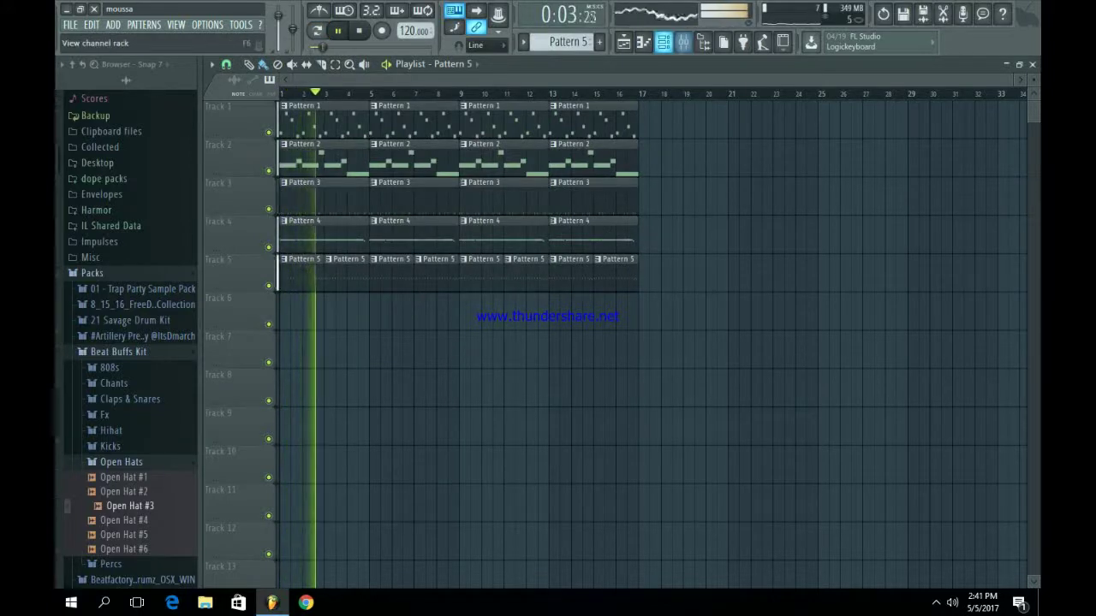
key("F6")
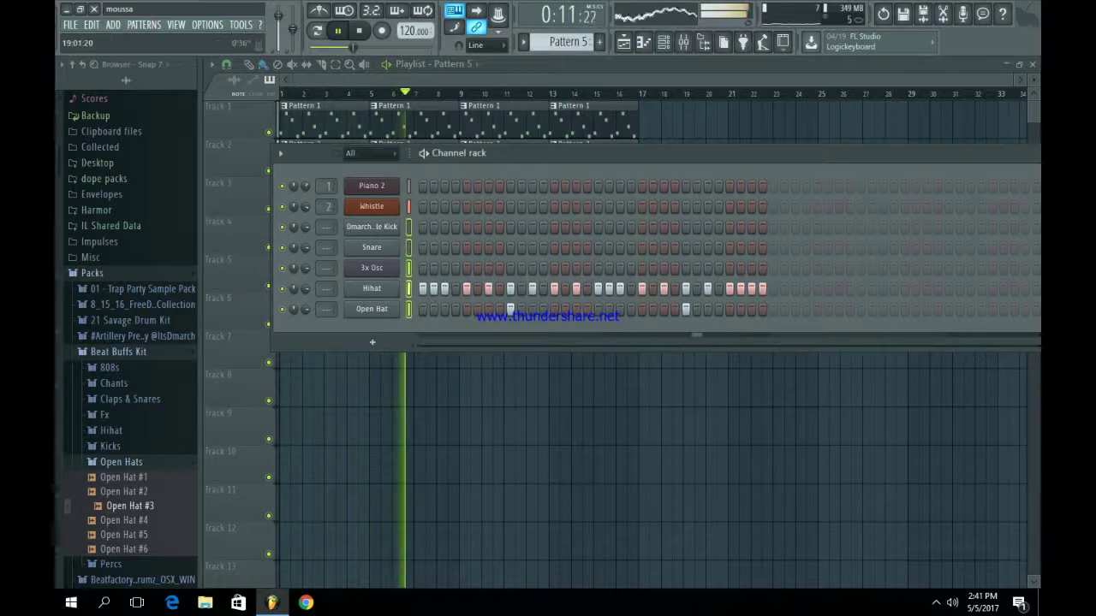
key("F9")
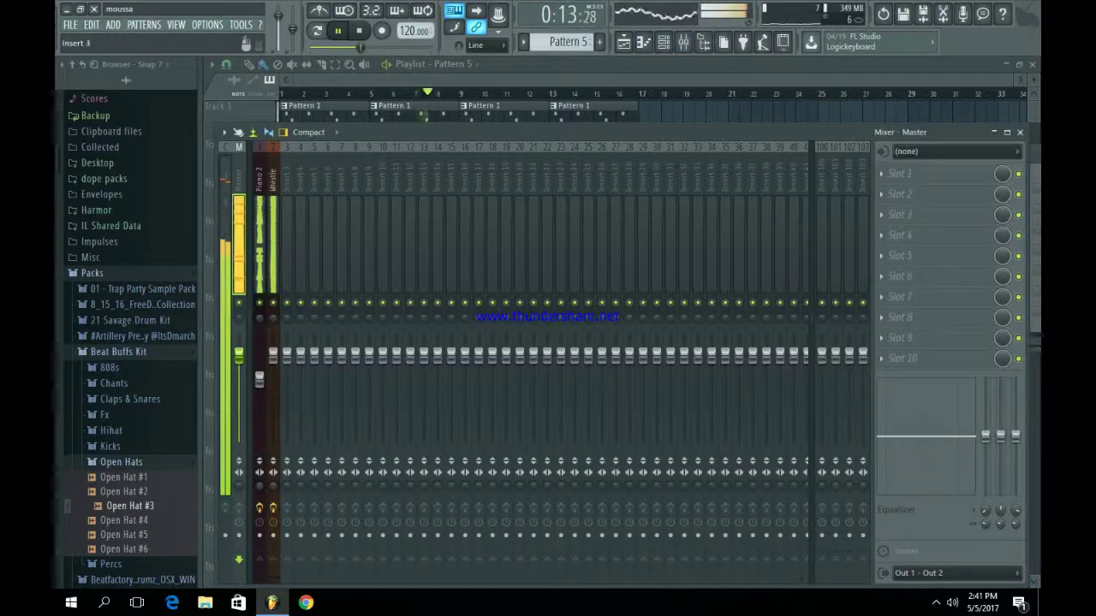
right_click(293, 144)
mouse_move(335, 254)
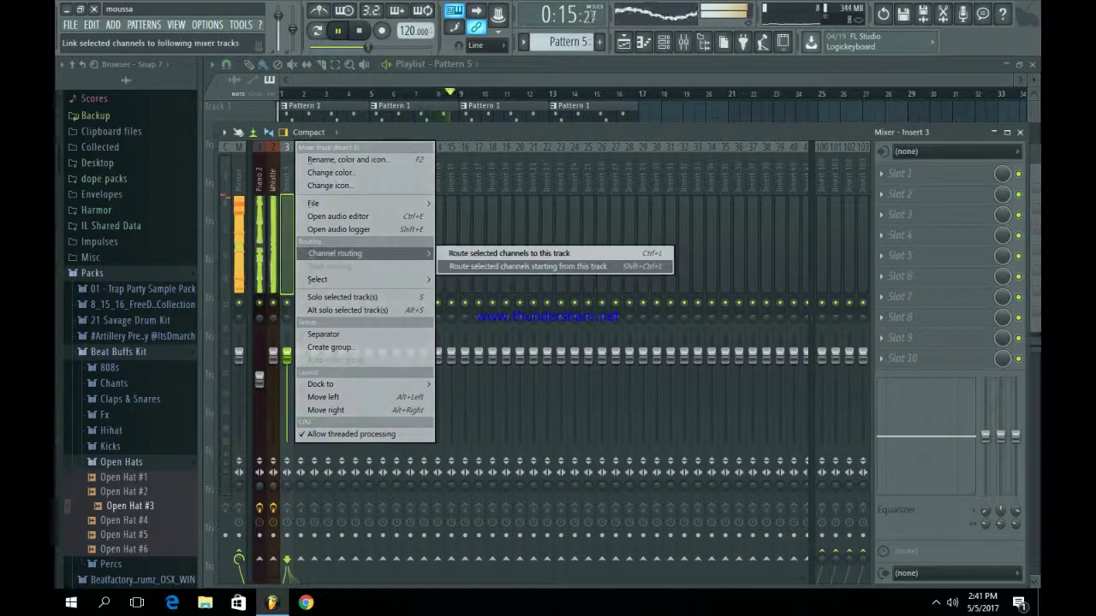
left_click(529, 266)
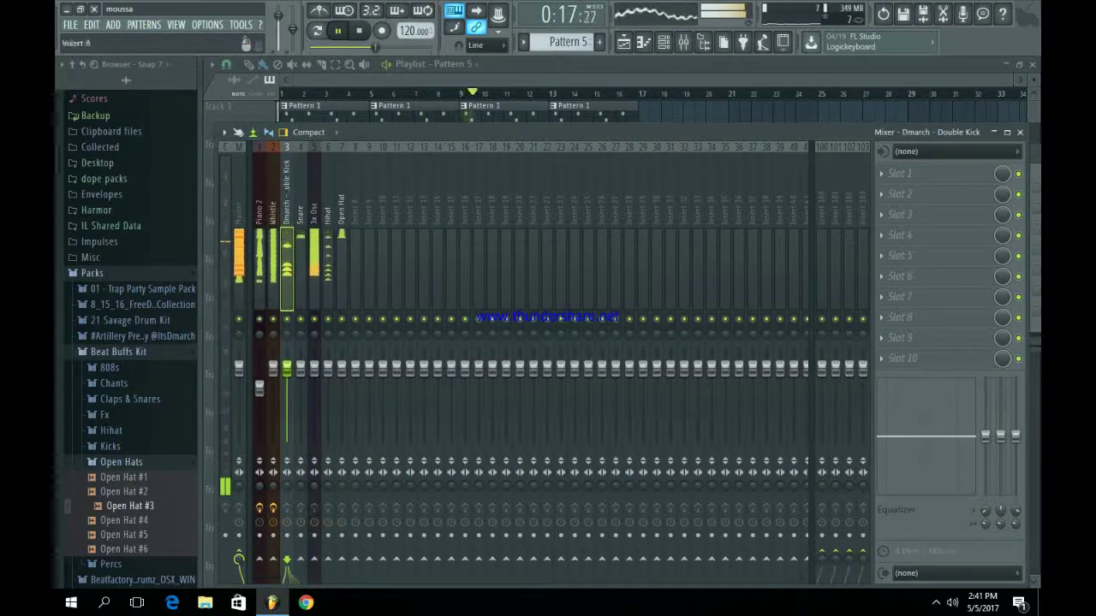
Lower the volume faders of mixer tracks 1 to 7 together, close the mixer and stop playback
left_click_drag(259, 274, 342, 274)
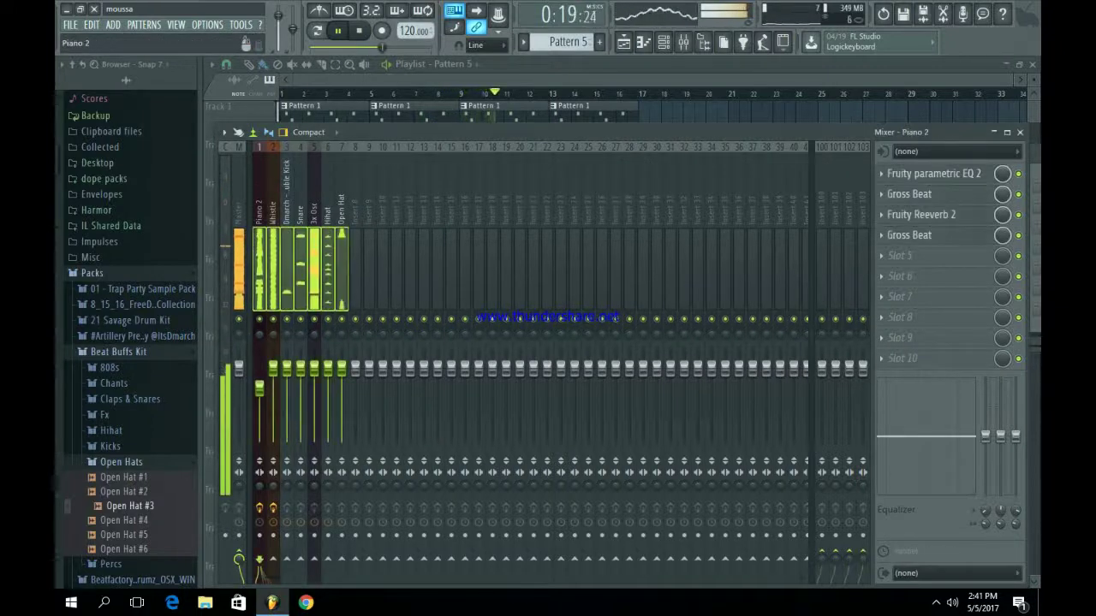
left_click_drag(341, 369, 341, 379)
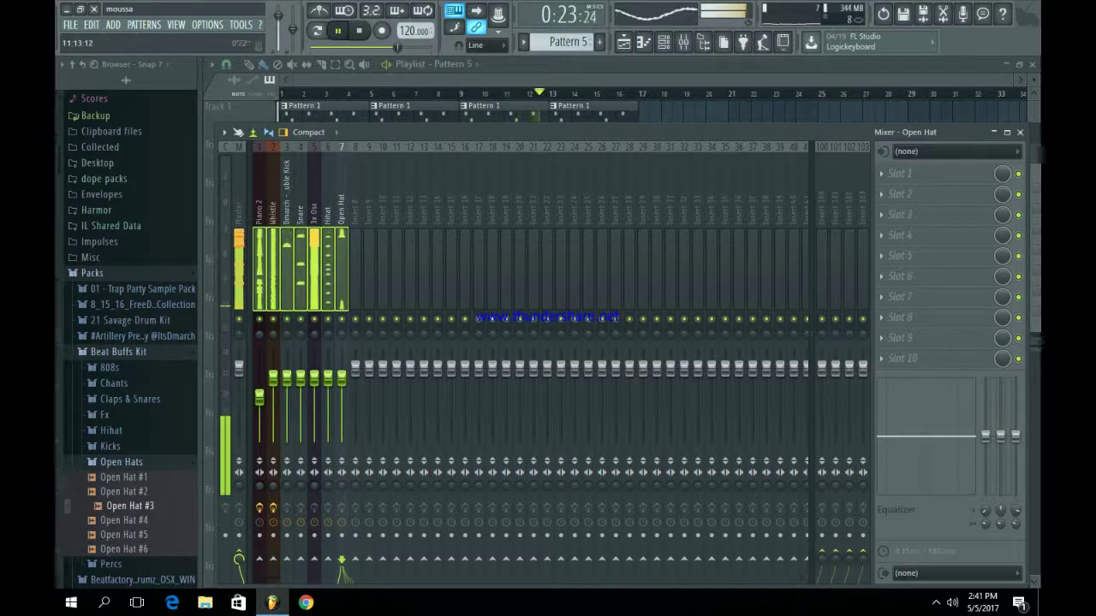
key("F9")
key("space")
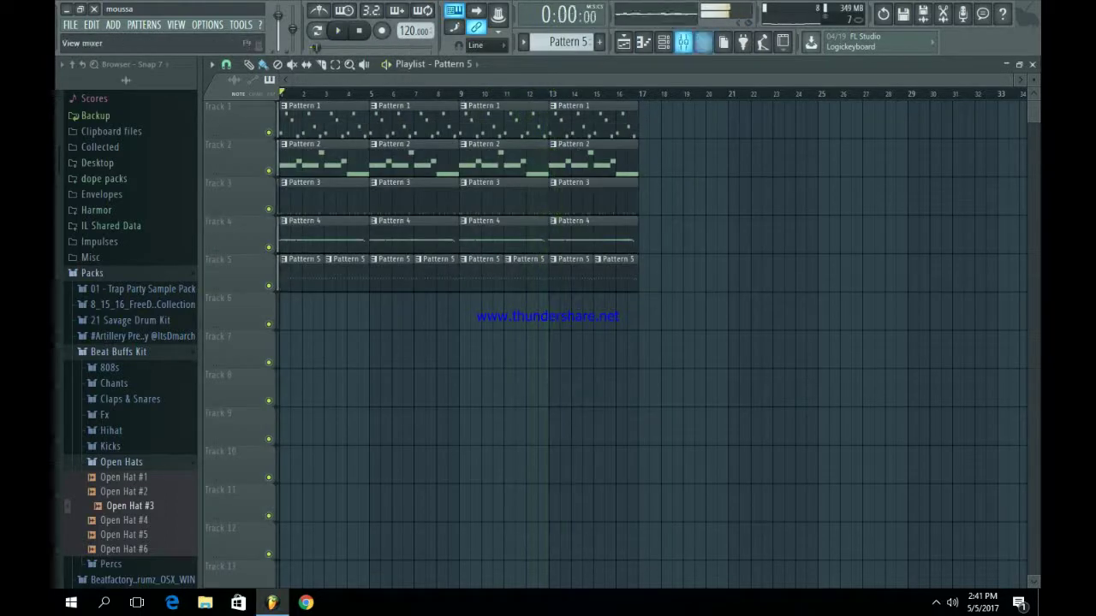
Audition the vocal samples in the Chants folder of the Beat Buffs Kit and collapse the kit
left_click(114, 383)
left_click(141, 413)
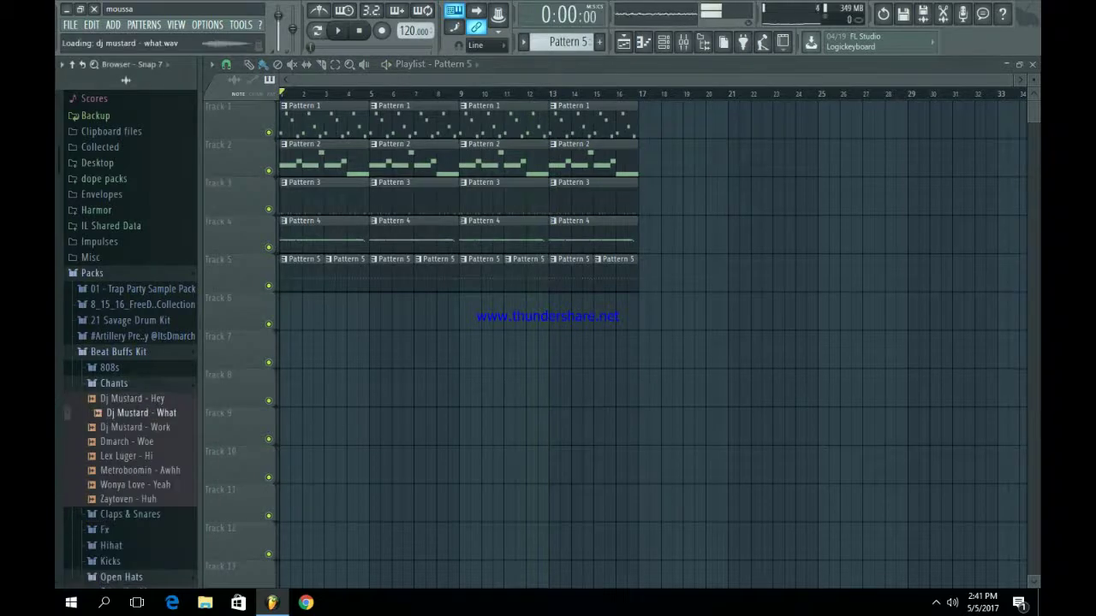
key("Down")
key("Down")
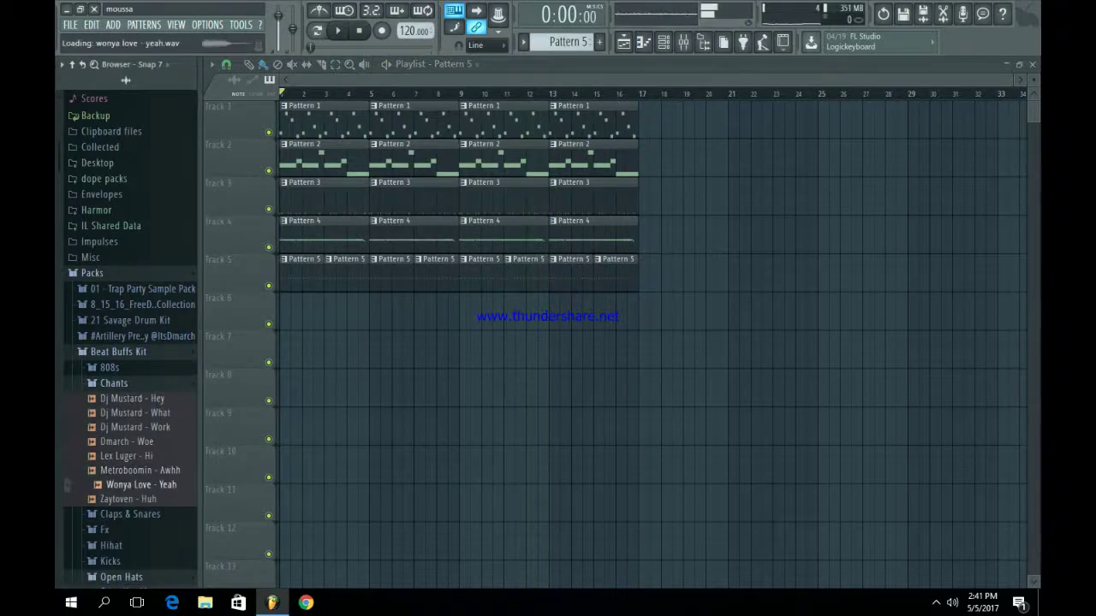
key("Up")
key("Up")
key("Up")
key("Up")
key("Up")
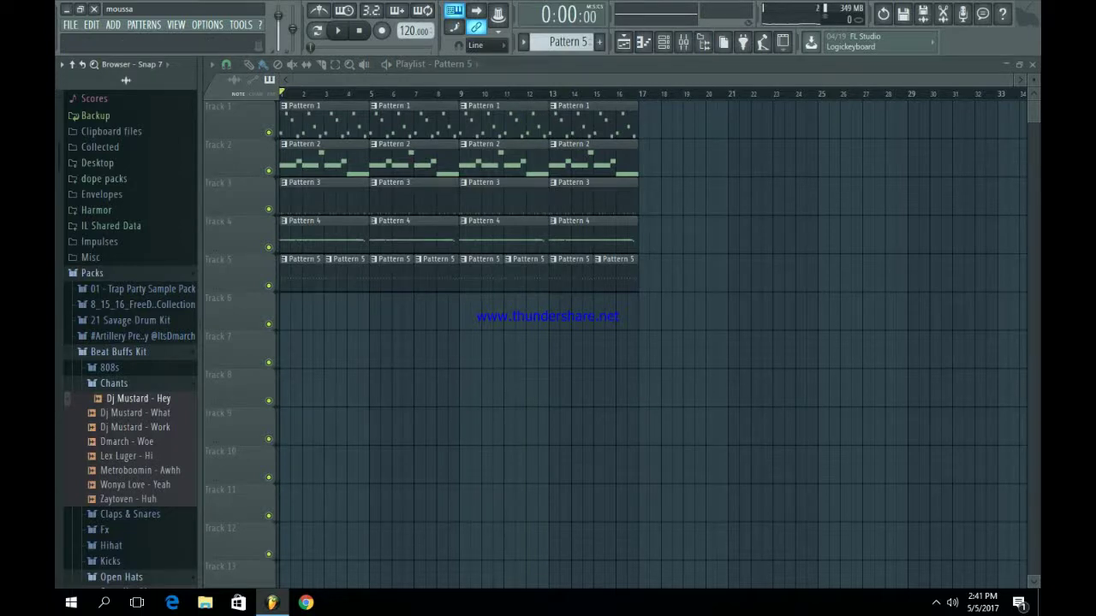
left_click(114, 384)
left_click(122, 462)
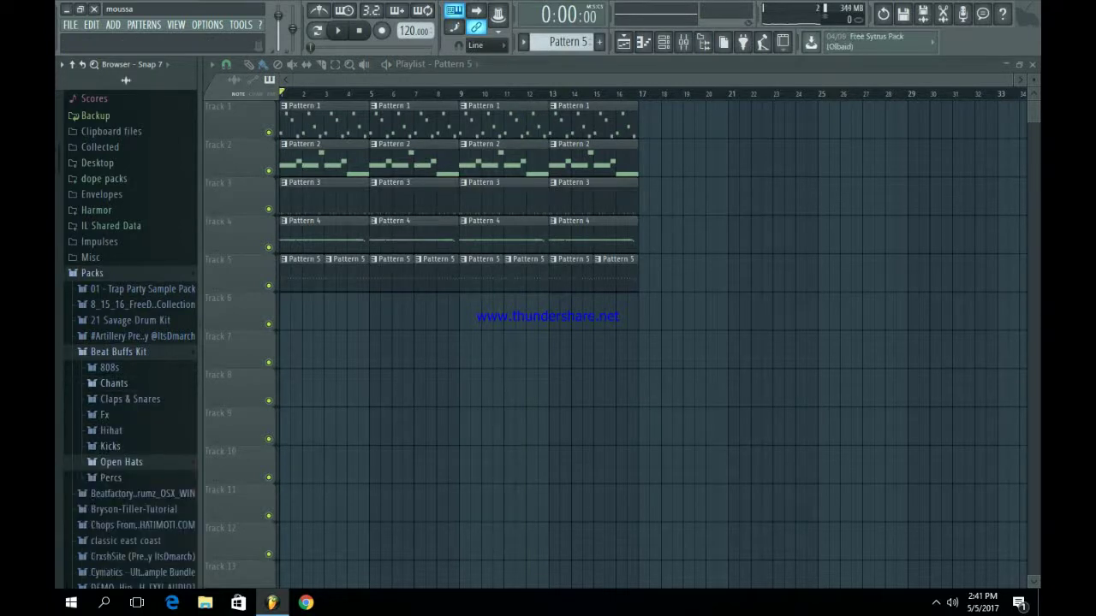
left_click(118, 352)
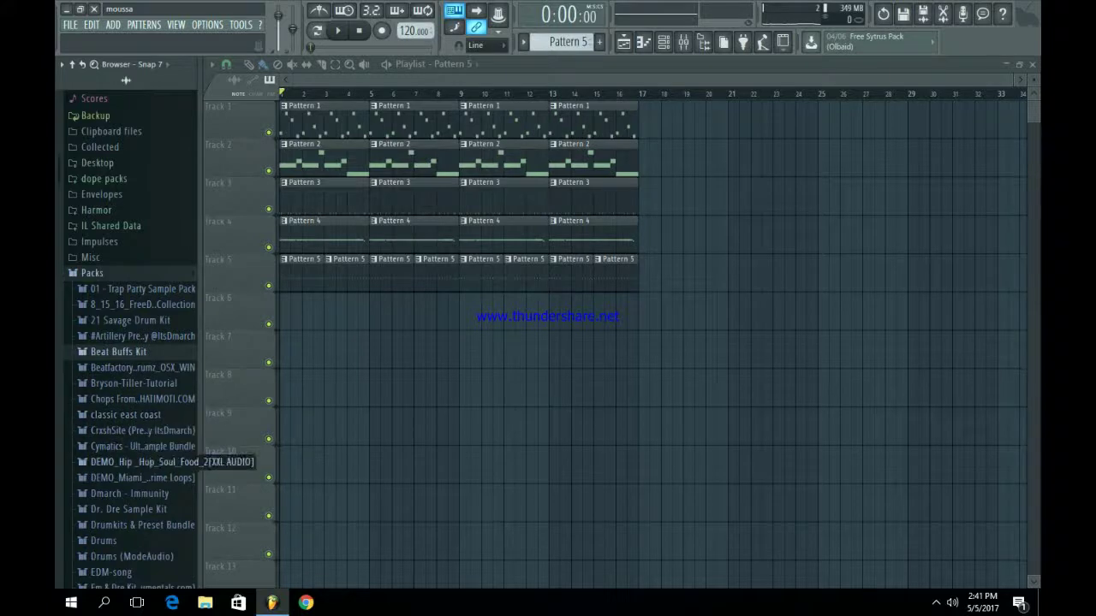
Browse the Extras and Nexus Presets folders of the FreeDrumKits.net Asap Rocky Drum Kit for samples
scroll(137, 467, "down", 4)
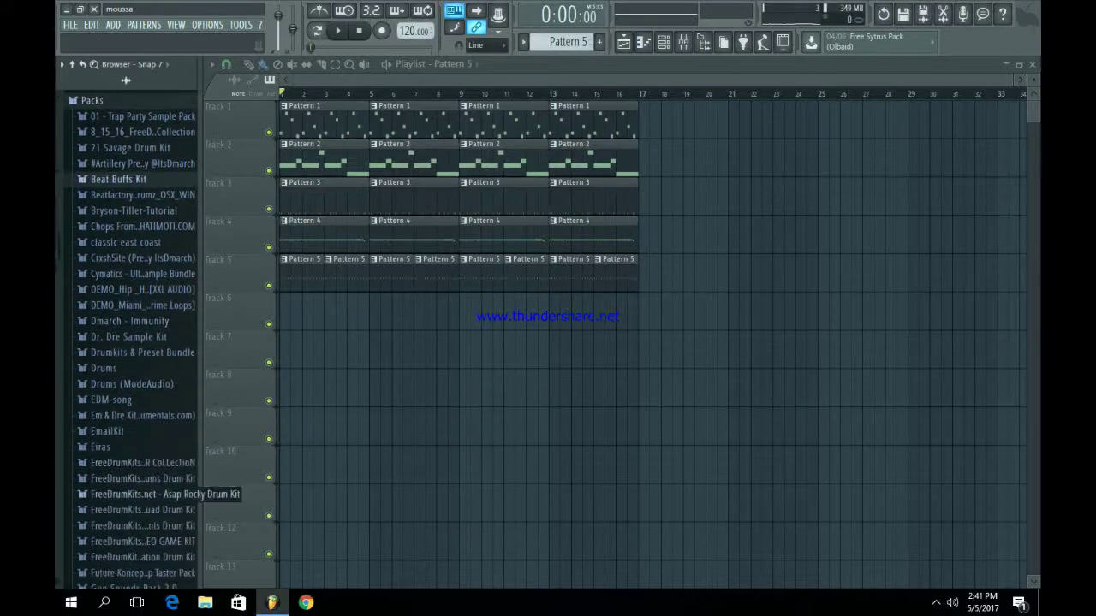
left_click(137, 494)
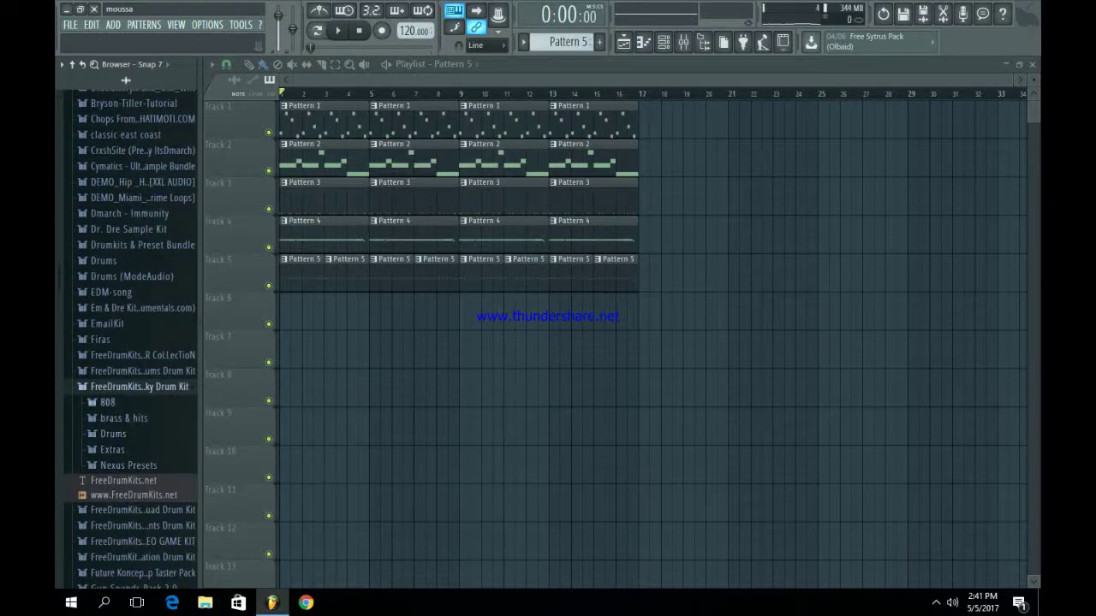
left_click(113, 450)
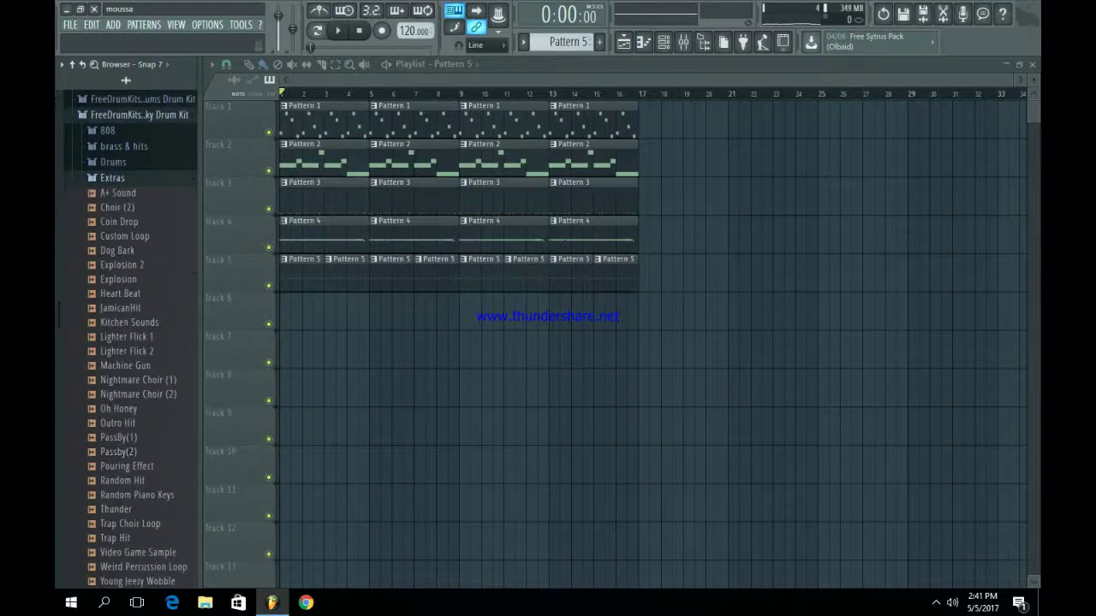
left_click(112, 178)
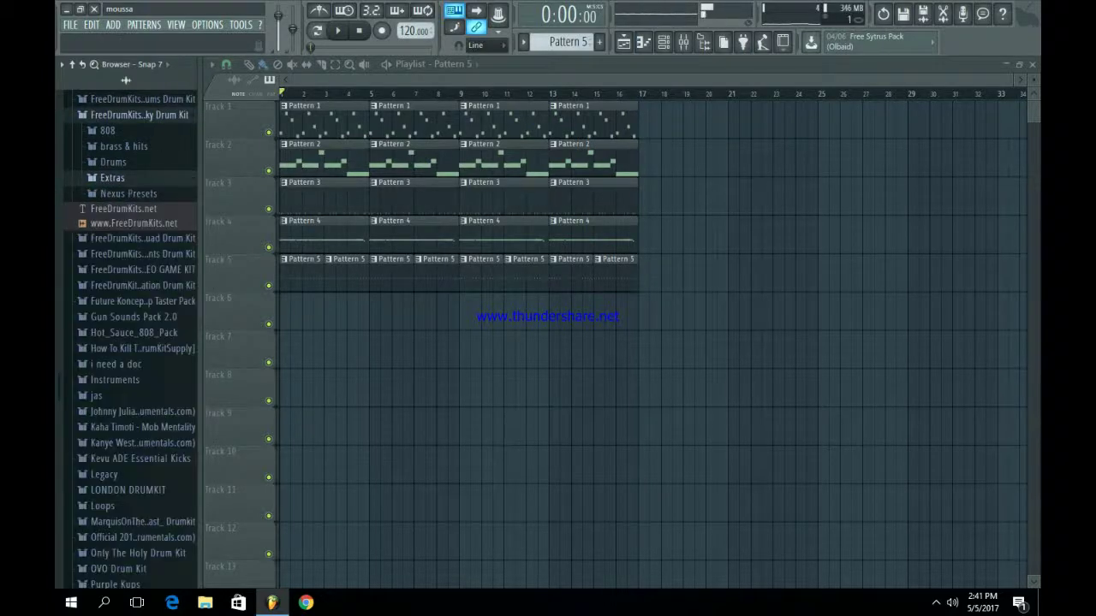
left_click(128, 194)
scroll(129, 194, "up", 4)
left_click(128, 278)
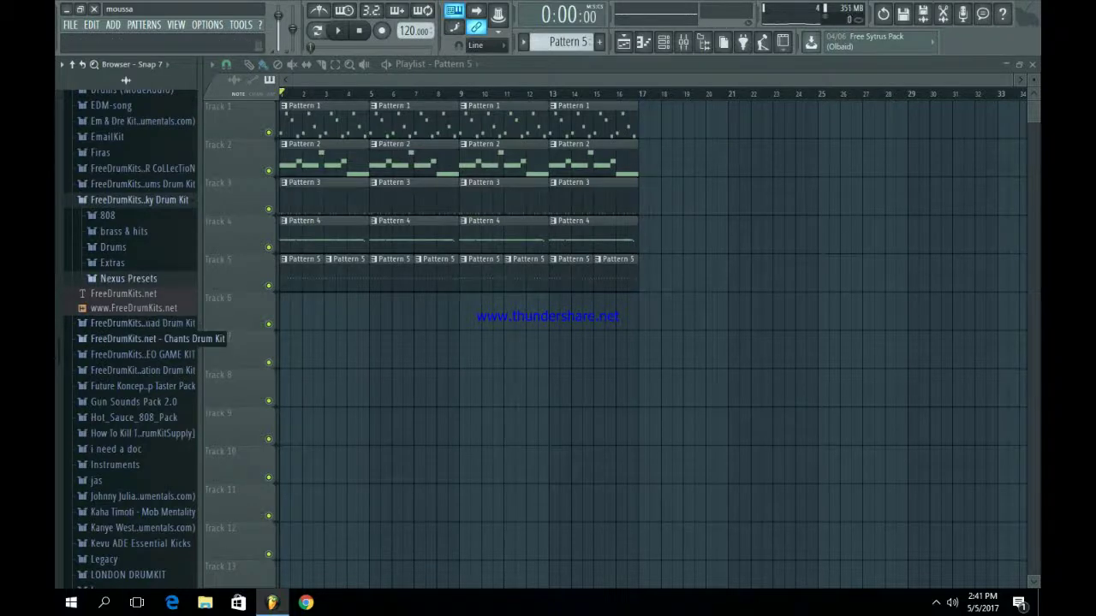
Audition the vocal samples and look through the malet hit folder in the kit directly below the Asap Rocky Drum Kit
left_click(137, 323)
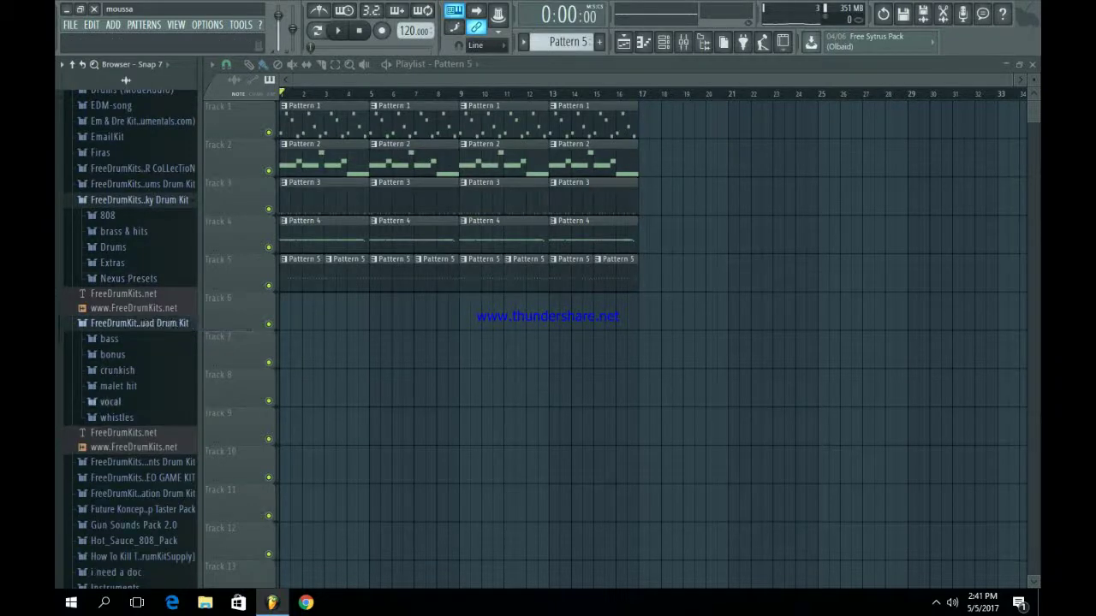
left_click(111, 402)
left_click(115, 417)
left_click(114, 446)
left_click(114, 461)
left_click(120, 474)
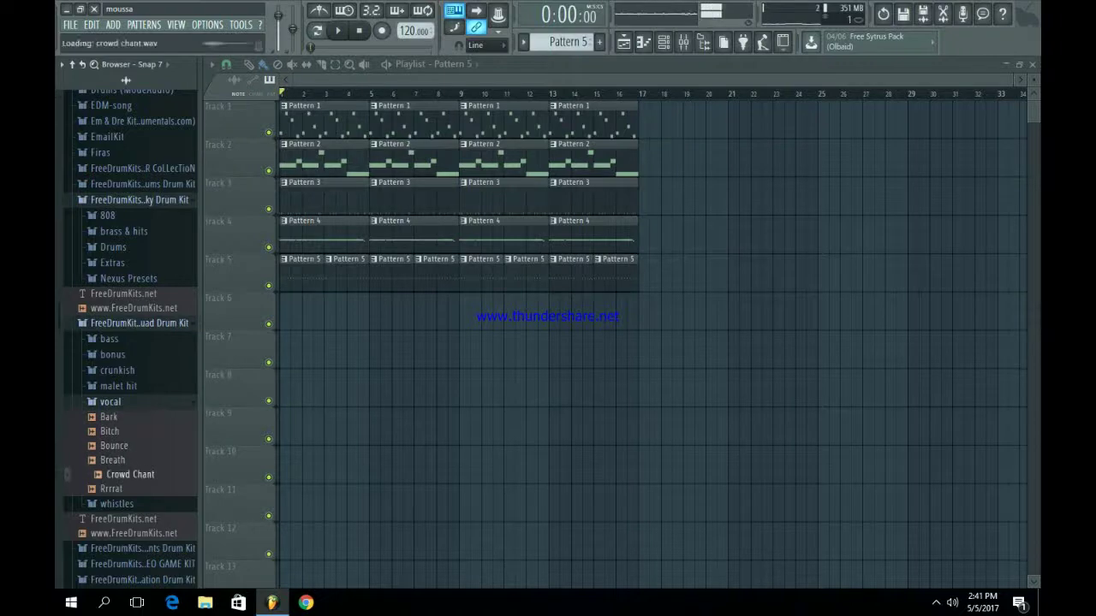
left_click(118, 387)
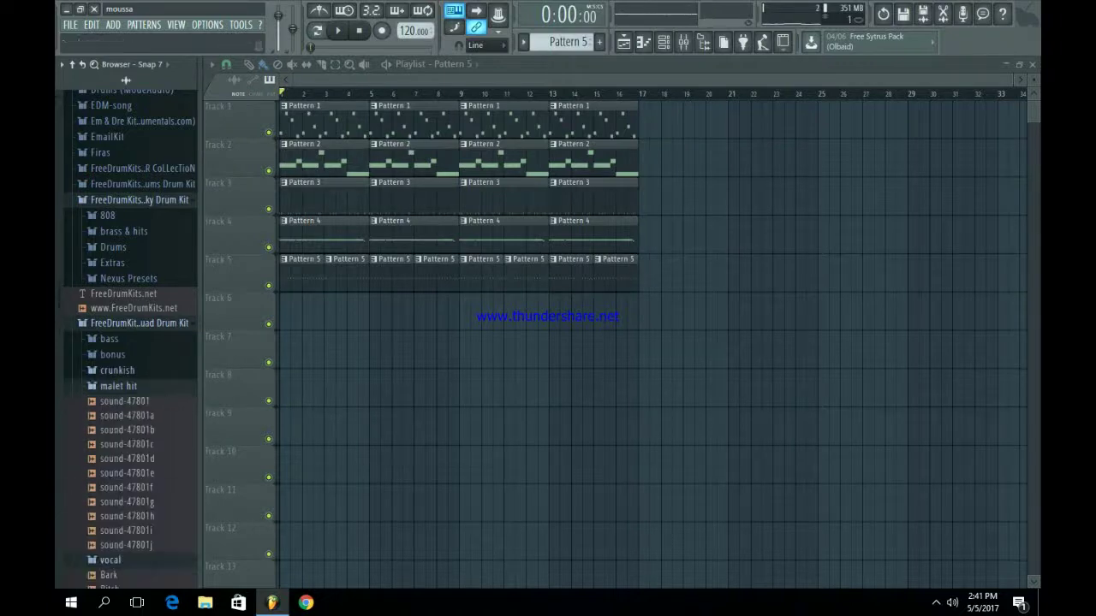
left_click(137, 323)
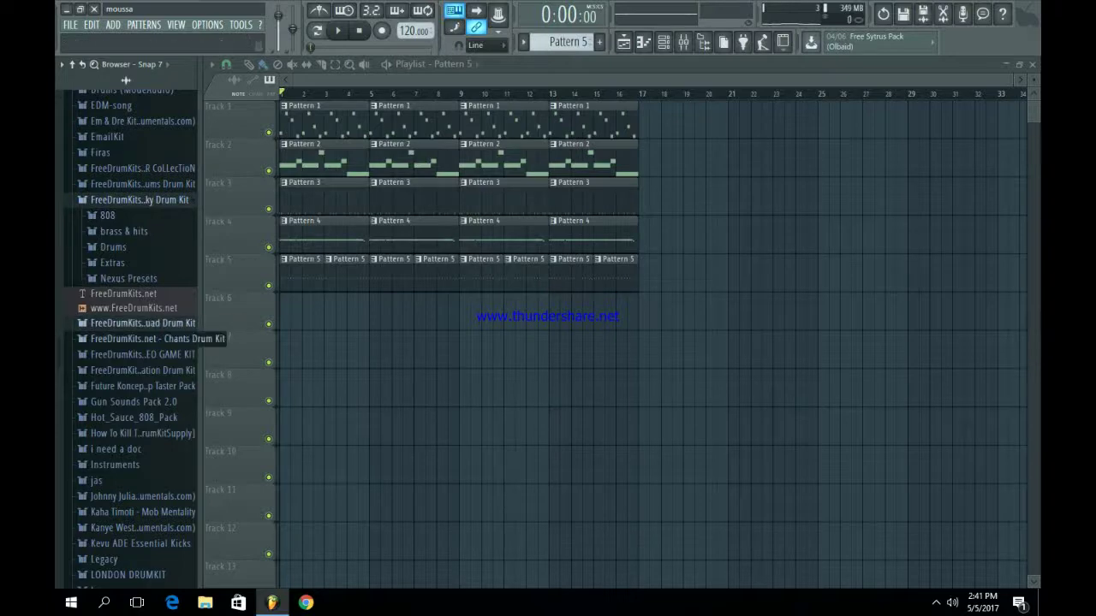
Audition samples in the FreeDrumKits.net Chants Drum Kit, including Chant_01 to Chant_04 and Chant_16
left_click(150, 338)
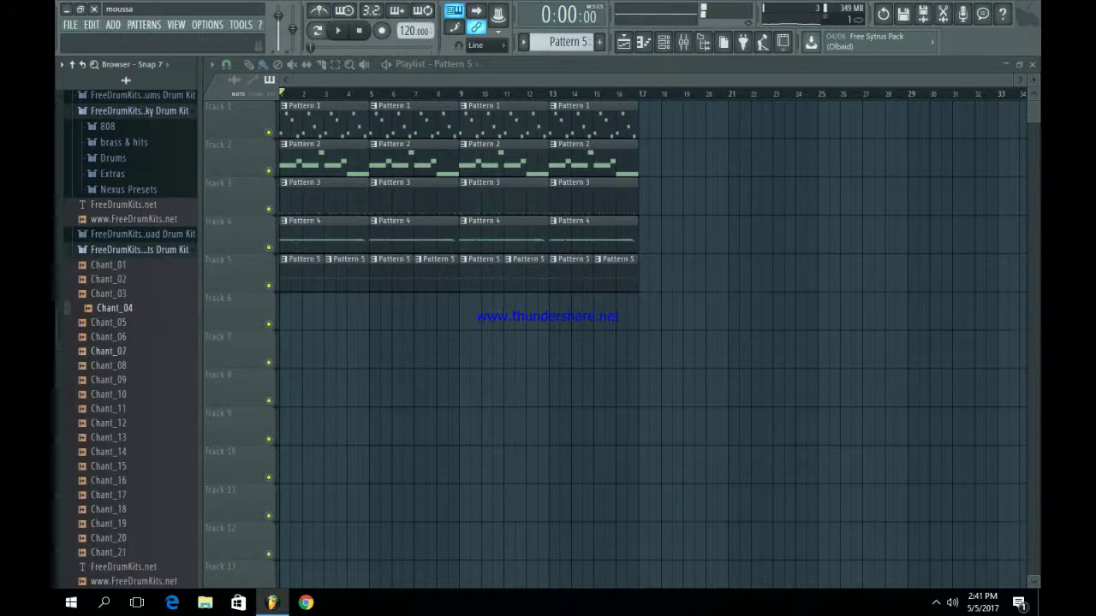
left_click(114, 293)
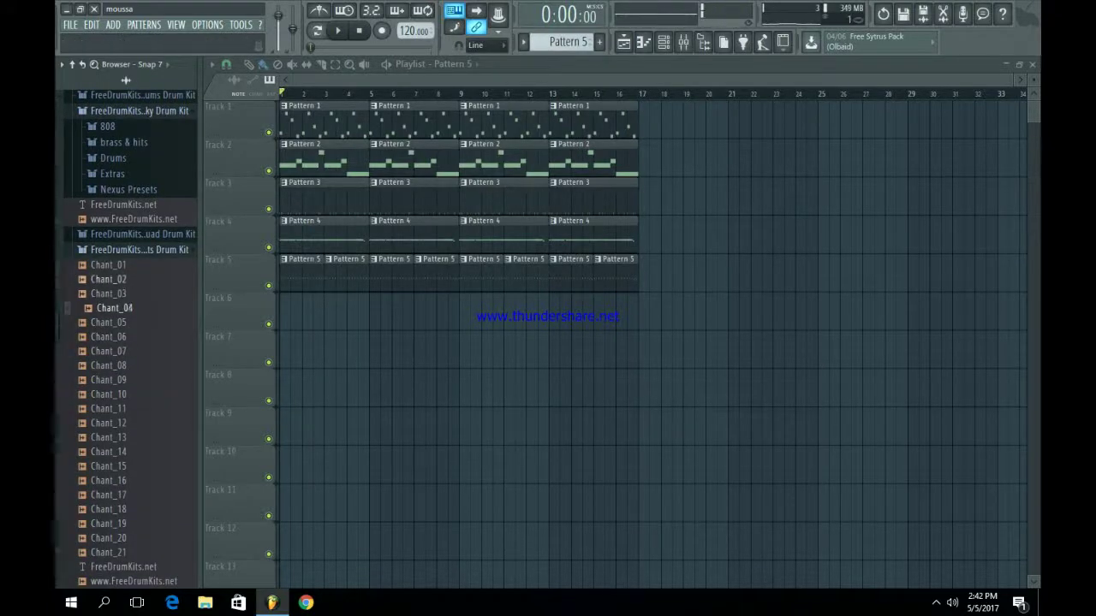
left_click(111, 279)
left_click(111, 265)
left_click(112, 437)
left_click(113, 452)
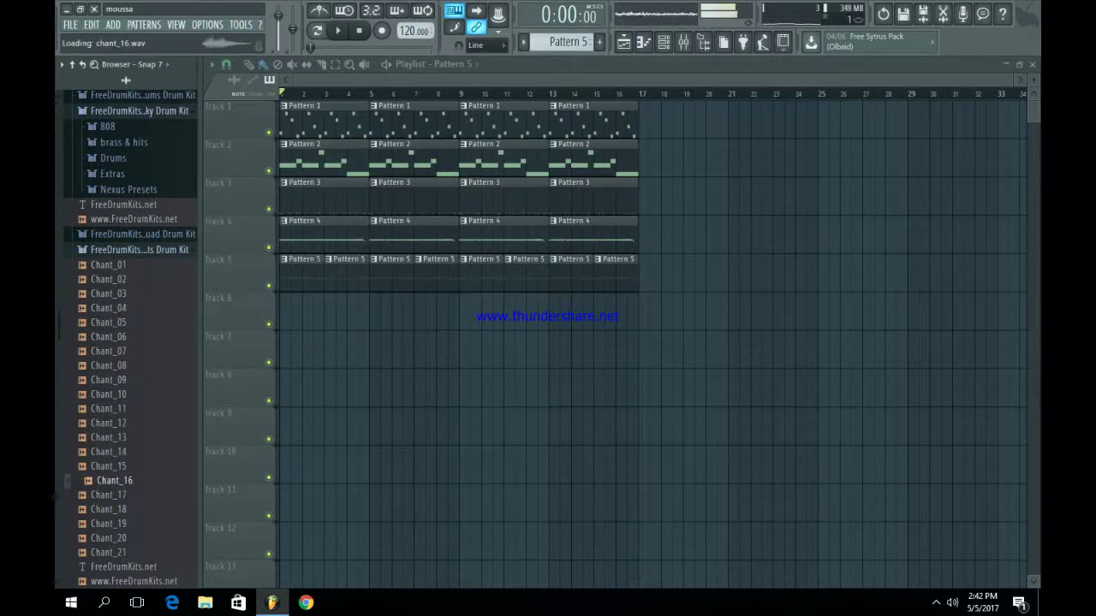
left_click(114, 509)
left_click(113, 294)
Place the Chant_04 sample at bar 1 of playlist Track 6 and route its channel to mixer track 8
left_click(113, 308)
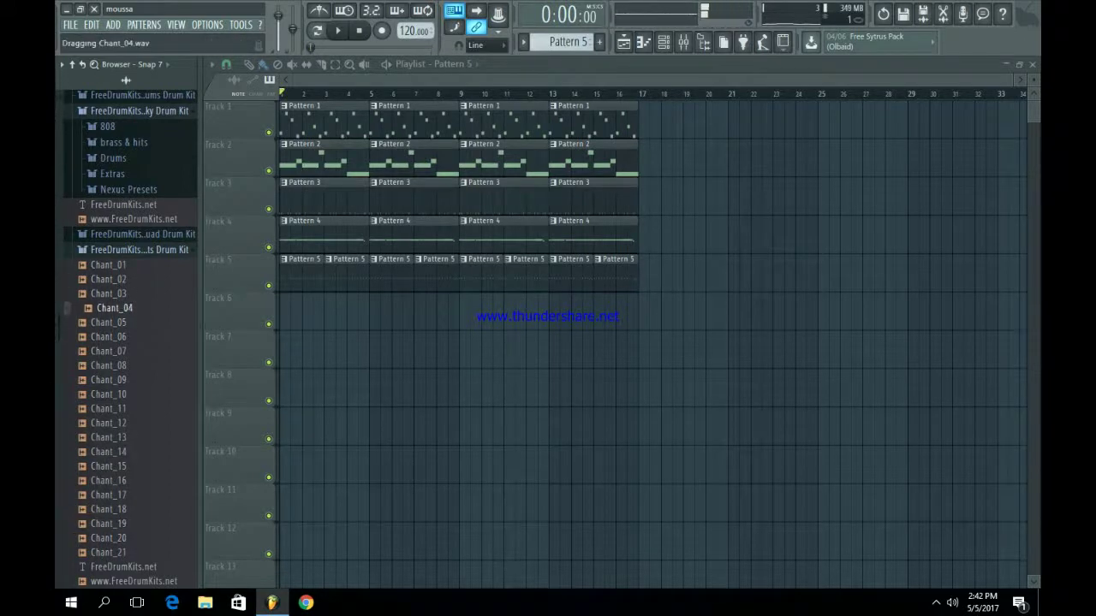
left_click_drag(285, 339, 293, 312)
double_click(283, 316)
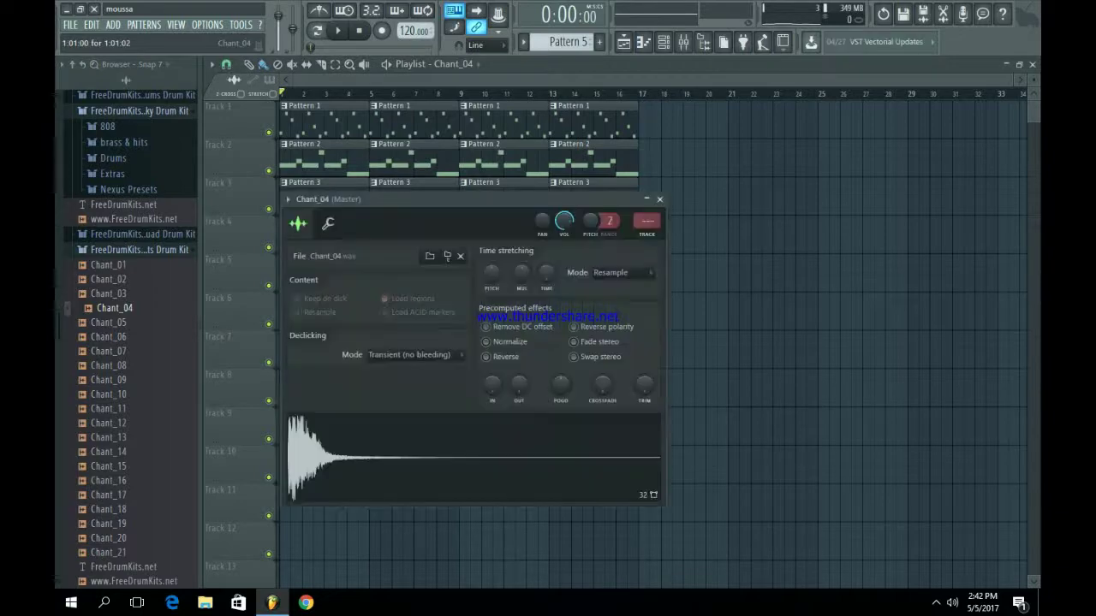
key("ctrl+l")
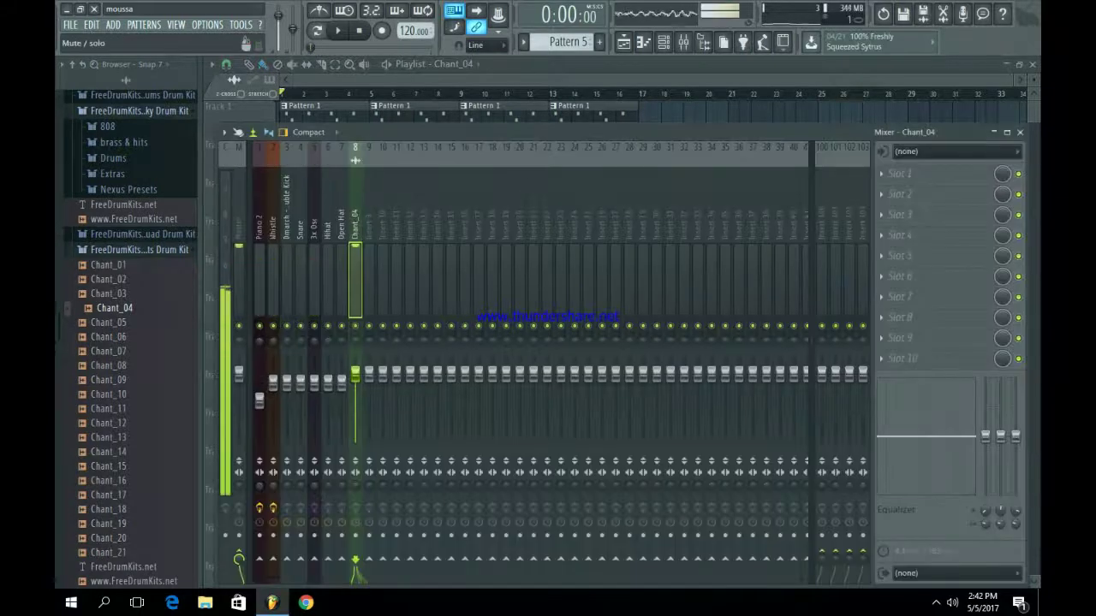
Lower the Chant_04 mixer fader to 63% and audition the chant
left_click_drag(355, 374, 355, 397)
key("z")
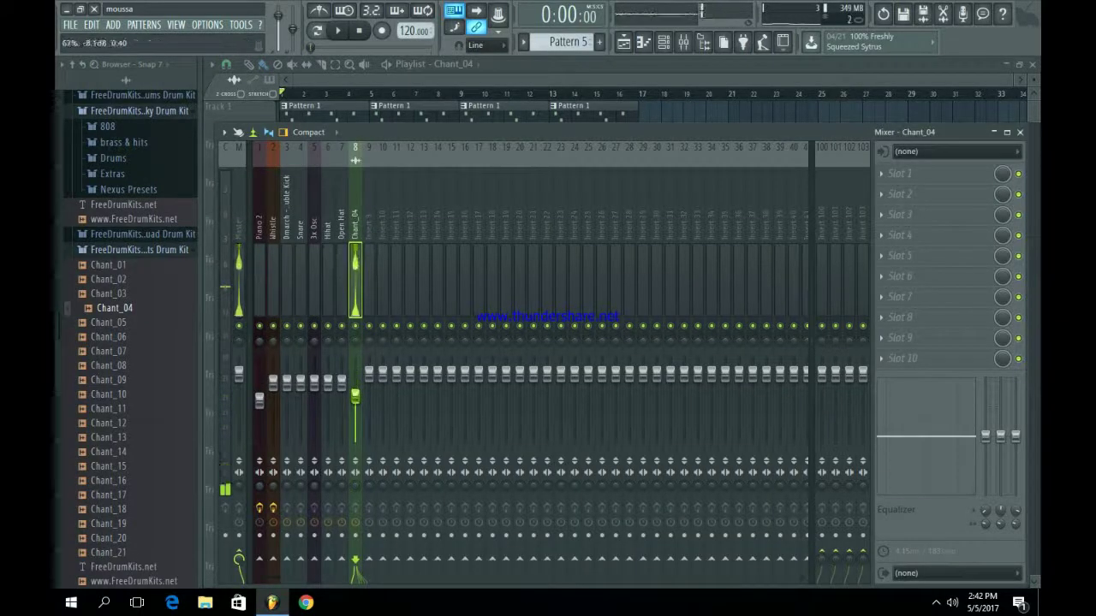
key("z")
Load Fruity Fast Dist into effect slot 1 of the Master mixer track
left_click(239, 274)
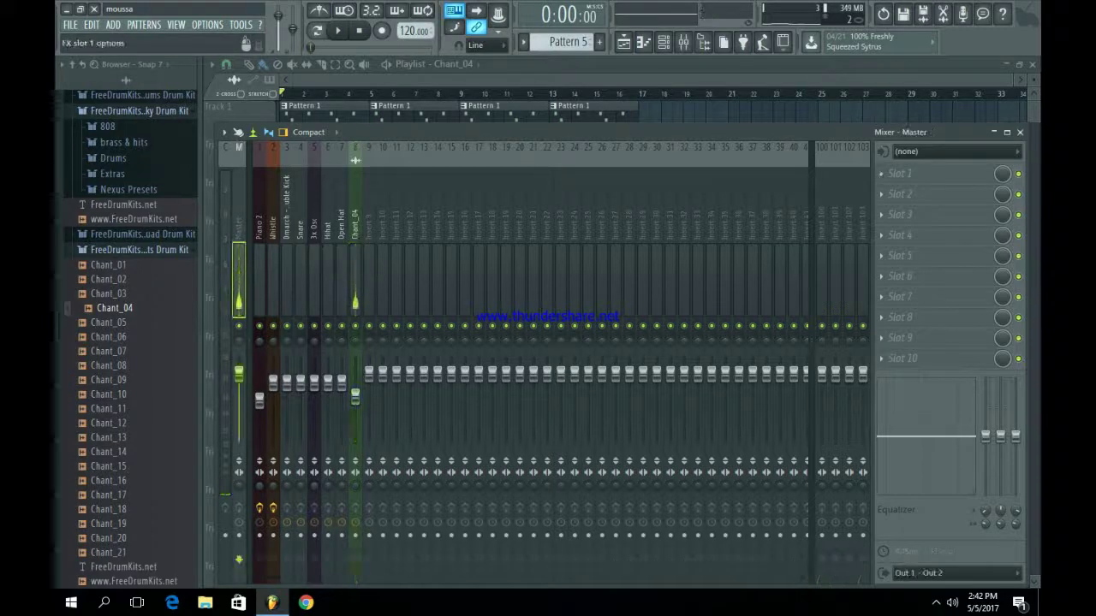
left_click(899, 173)
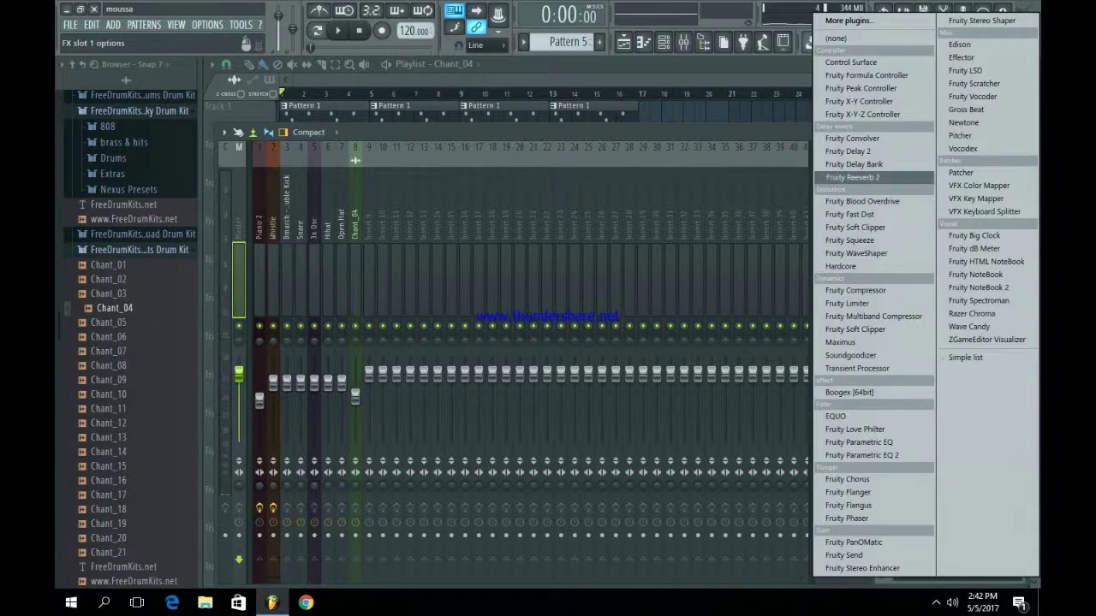
left_click(850, 214)
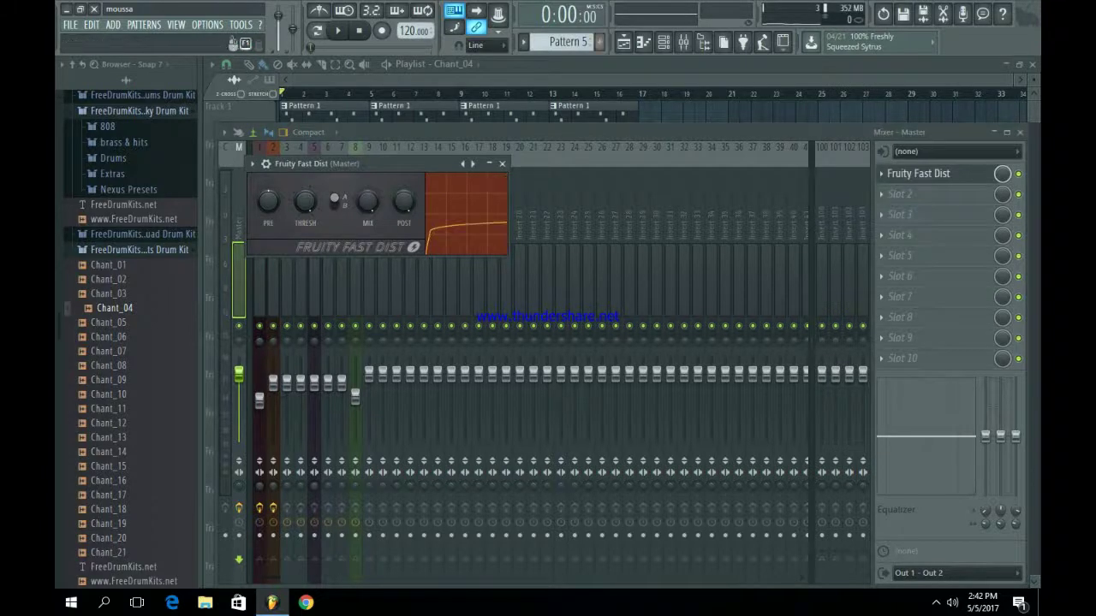
Play the song to check the Master distortion, lower the Master fader to 95%, close the mixer and stop playback
key("space")
left_click(623, 42)
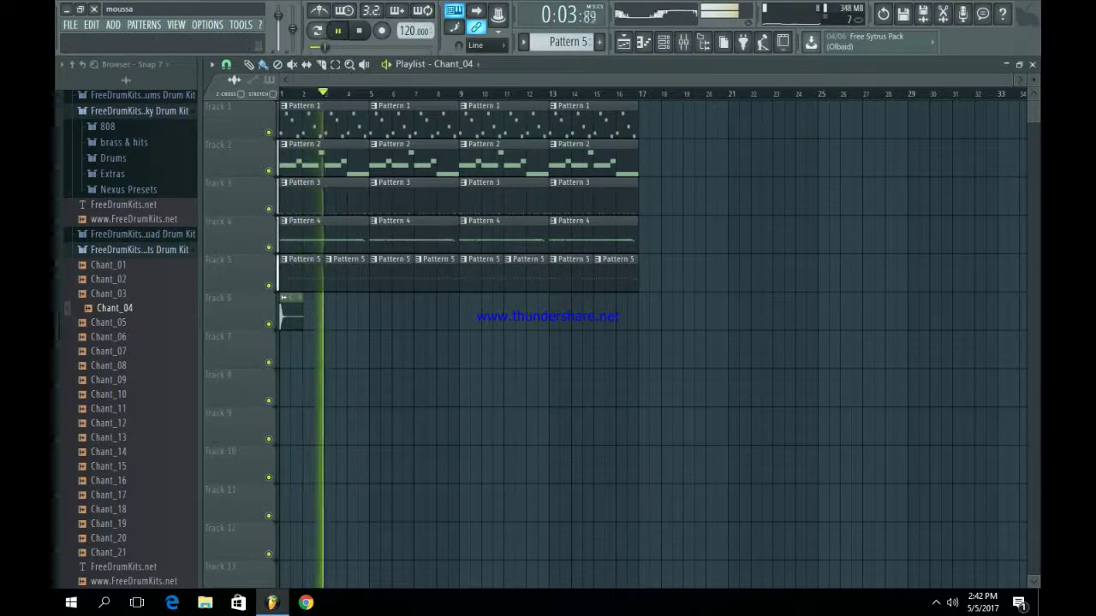
left_click(683, 42)
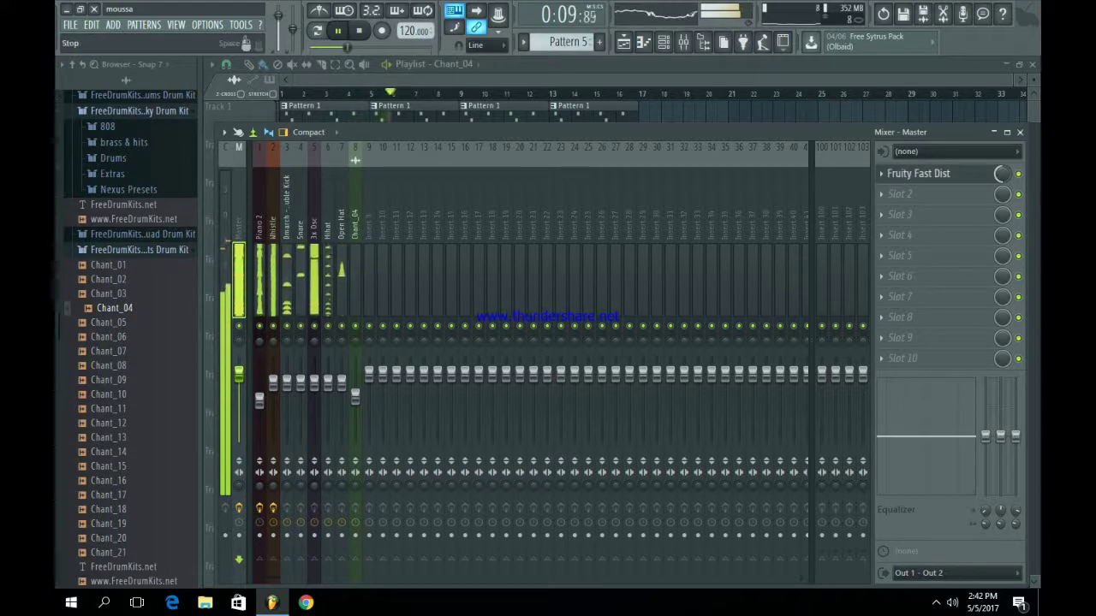
left_click(919, 172)
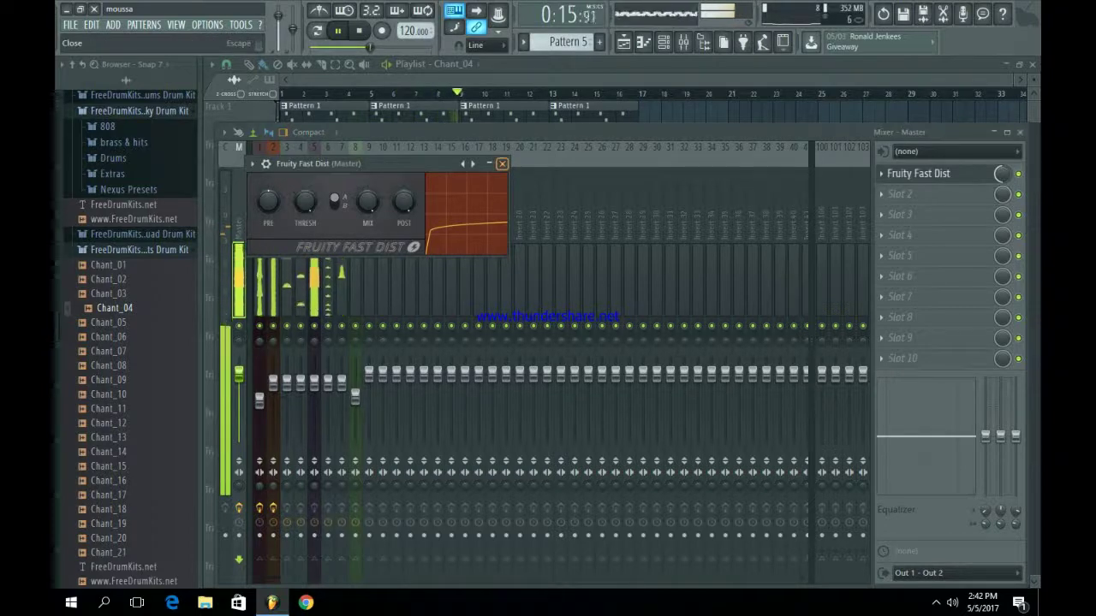
left_click(502, 163)
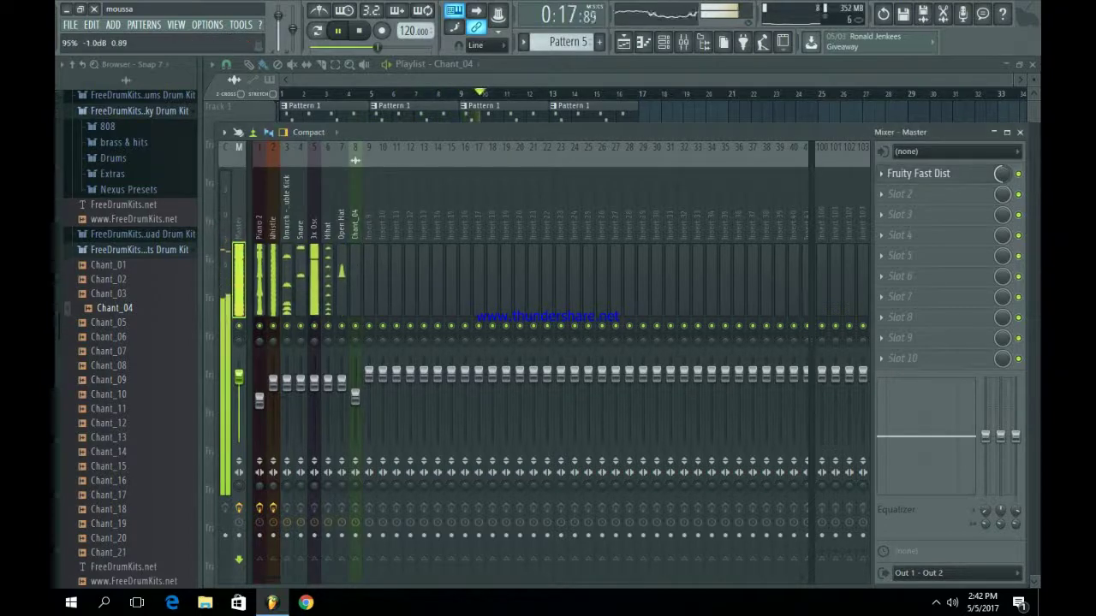
key("F9")
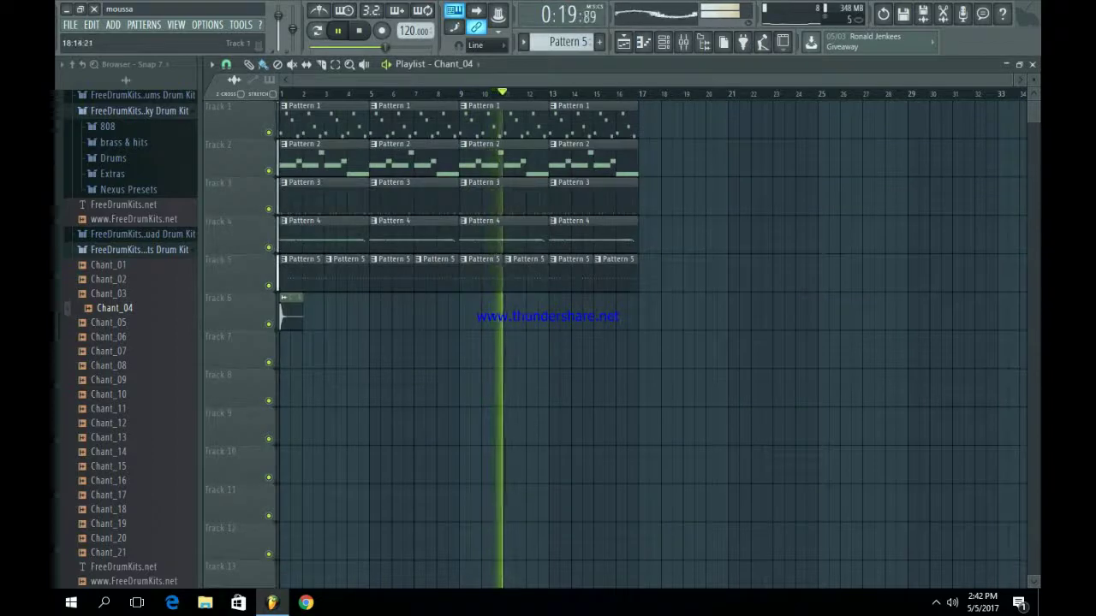
key("space")
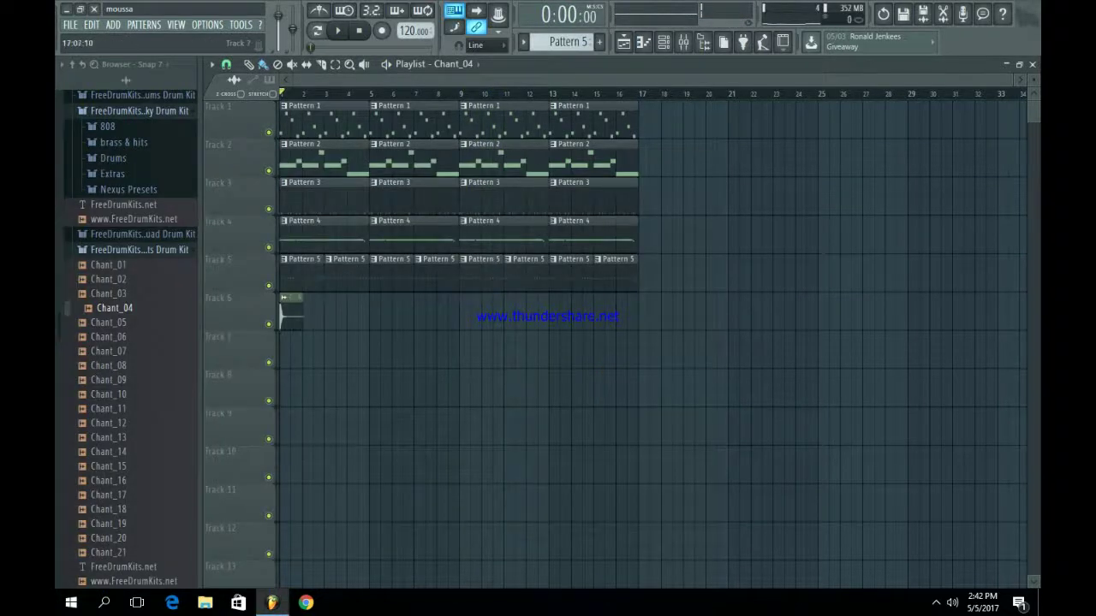
Duplicate all clips on Tracks 2 to 6 so the copies start at bar 17, and clear the selection
left_click_drag(695, 369, 280, 138)
key("ctrl+b")
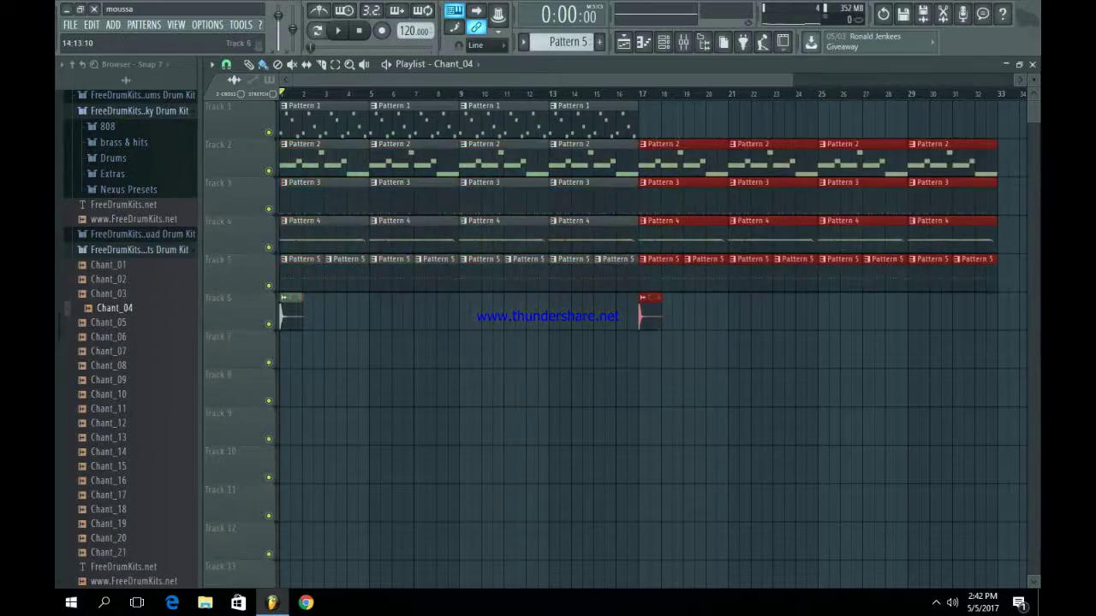
left_click(585, 344, "ctrl")
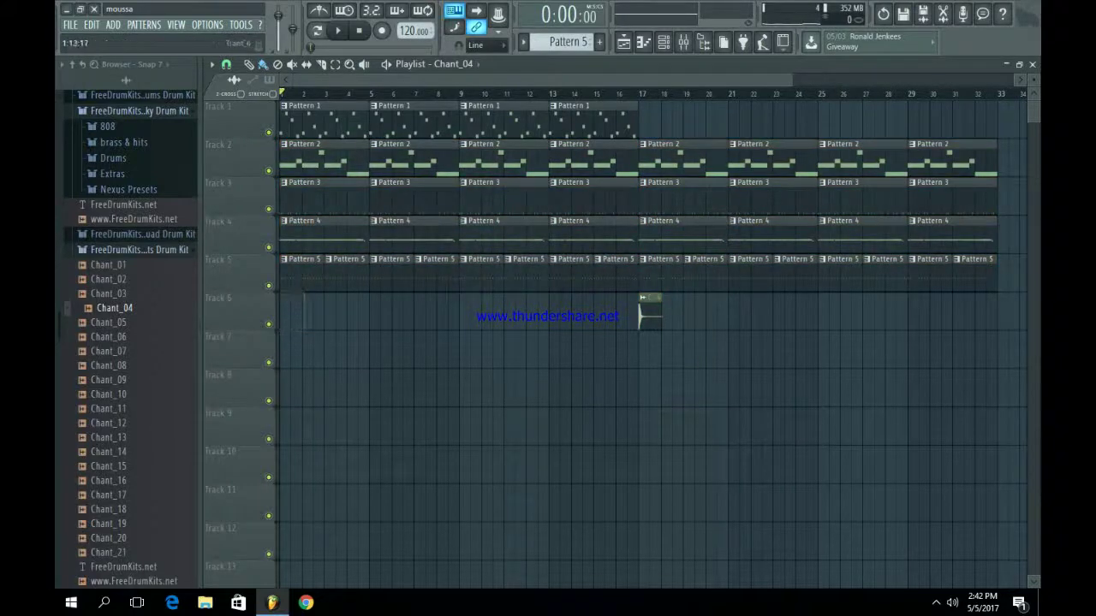
Delete the Chant_04 clip at bar 1 of Track 6 and the Pattern 5 clips across bars 1 to 16
right_click(572, 276)
right_click(527, 275)
right_click(482, 275)
right_click(436, 276)
right_click(392, 276)
right_click(347, 276)
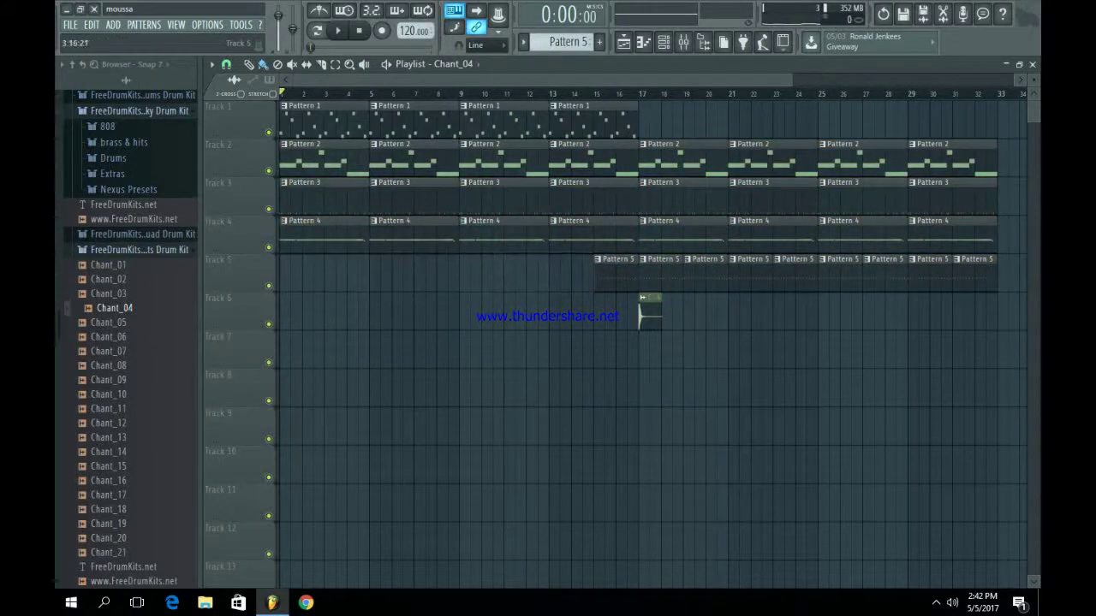
Delete the Pattern 4 and Pattern 3 clips across bars 1 to 16 of Tracks 4 and 3
right_click(591, 236)
right_click(503, 236)
right_click(414, 236)
right_click(325, 233)
right_click(325, 200)
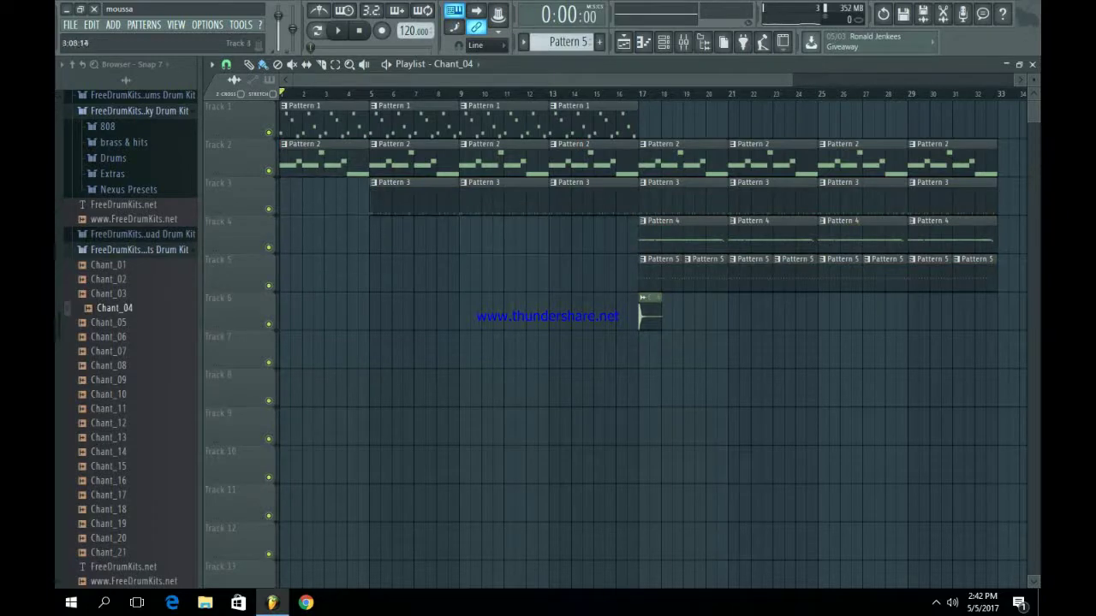
right_click(414, 200)
right_click(503, 204)
right_click(591, 200)
Delete the two Pattern 2 clips across bars 1 to 8 of Track 2 and play the song
right_click(414, 159)
right_click(325, 159)
key("space")
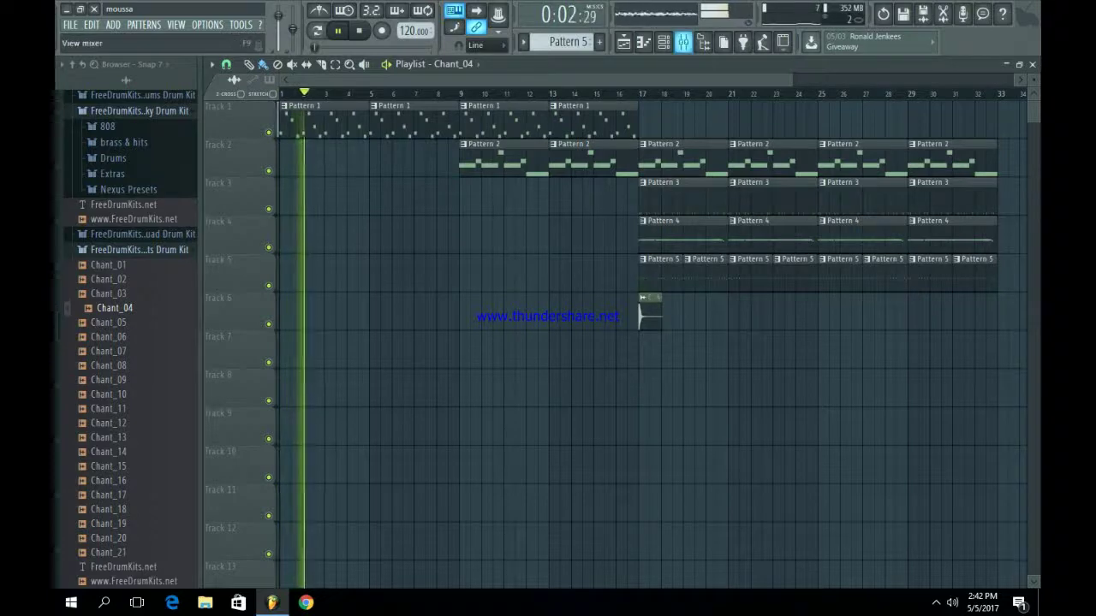
Lower the Piano 2 track's volume fader slightly in the mixer and bring up the Master track's effects
key("F9")
left_click_drag(260, 401, 259, 405)
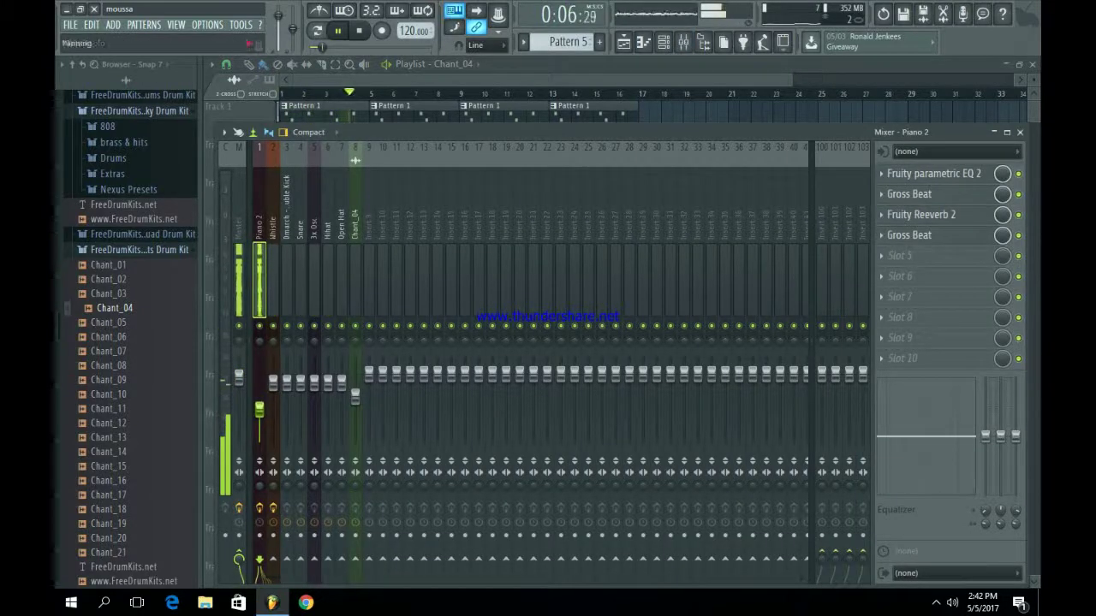
left_click(239, 281)
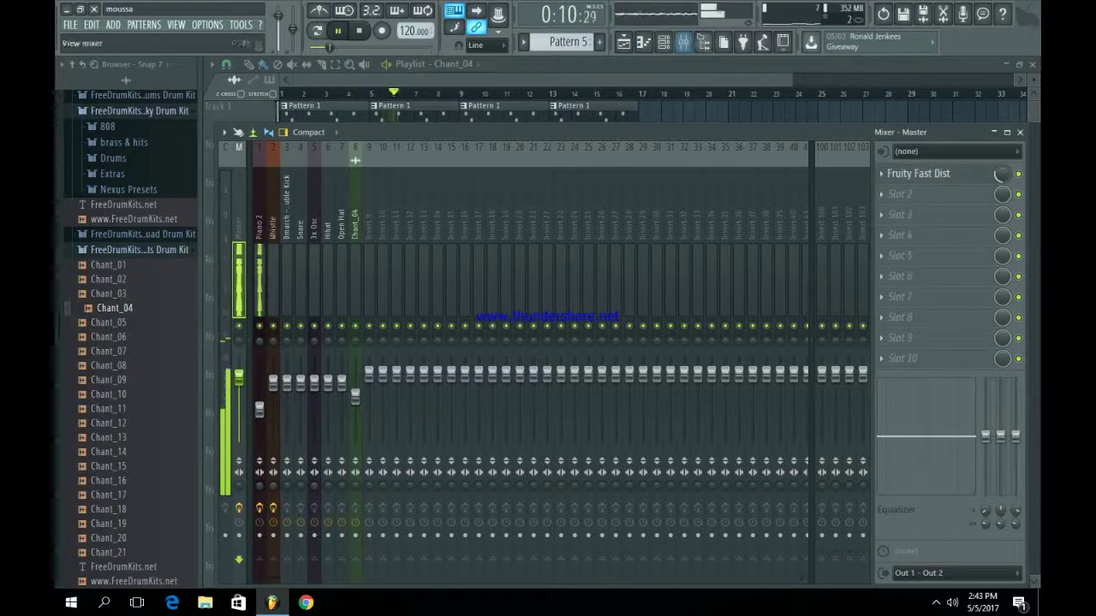
key("F9")
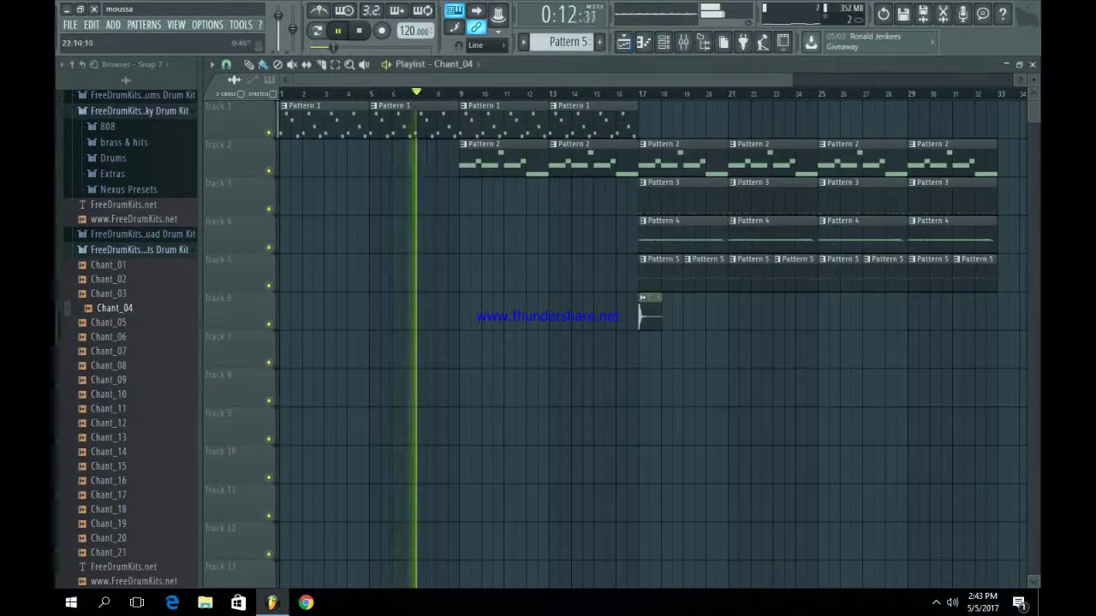
Check the Master track in the mixer during playback and return to the full playlist arrangement
left_click_drag(793, 80, 979, 80)
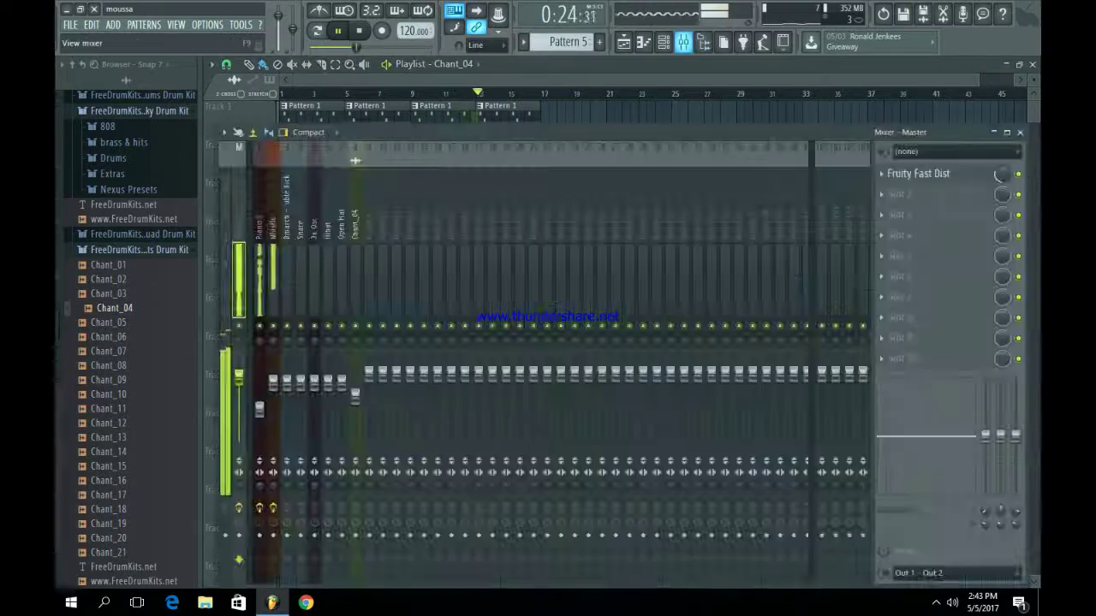
left_click(683, 41)
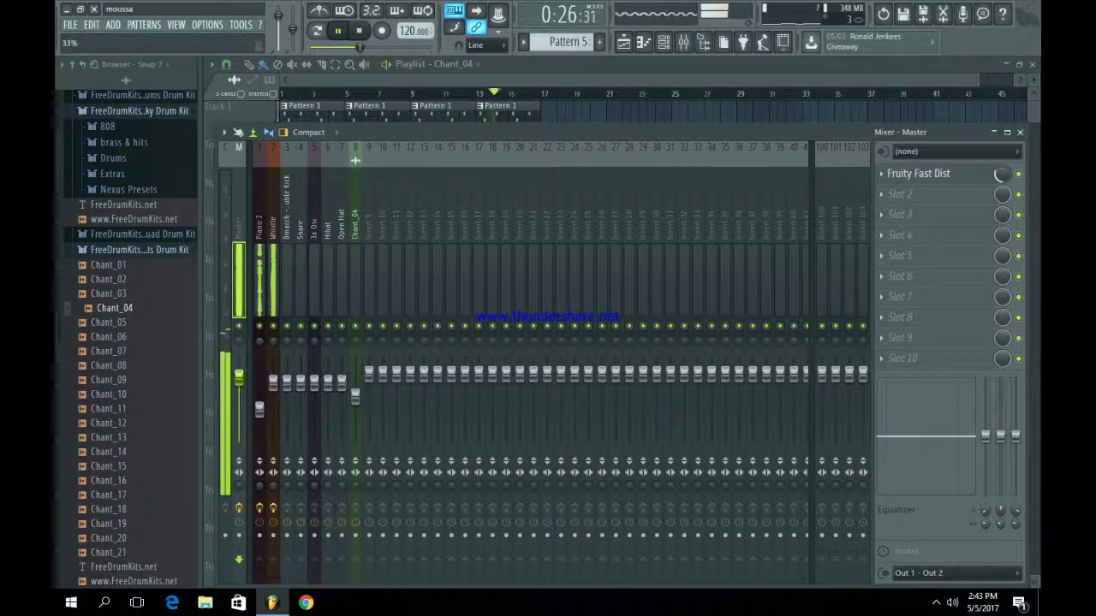
left_click(623, 41)
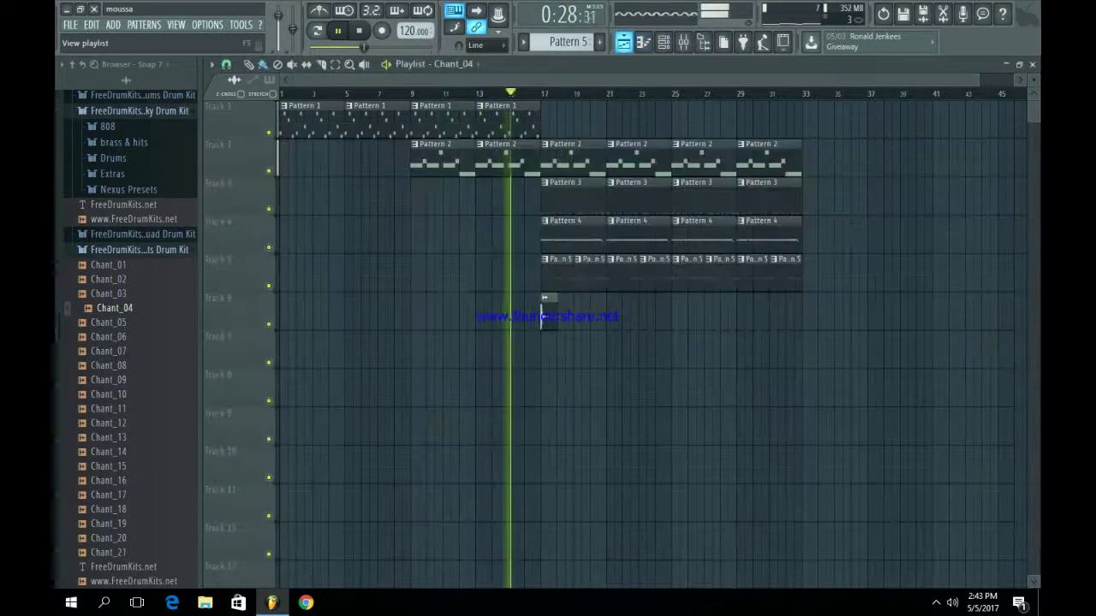